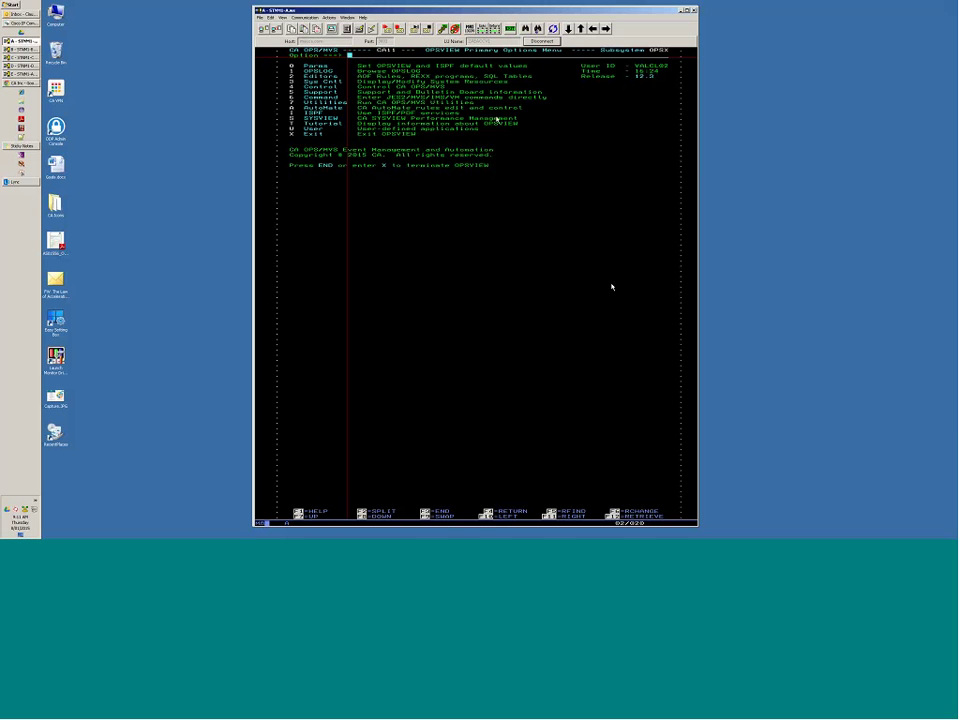
Choose option 4 (Control), then option 14 (WebCenter Control) to reach the Administration Primary Menu.
{"action": "type", "text": "4"}
{"action": "key", "text": "Return"}
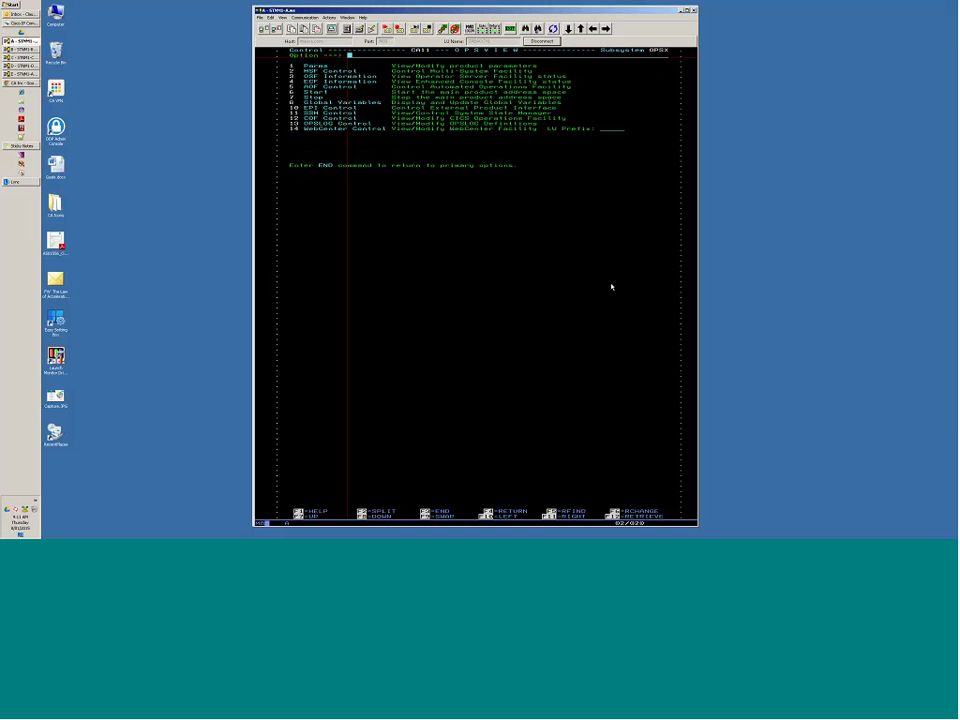
{"action": "type", "text": "14"}
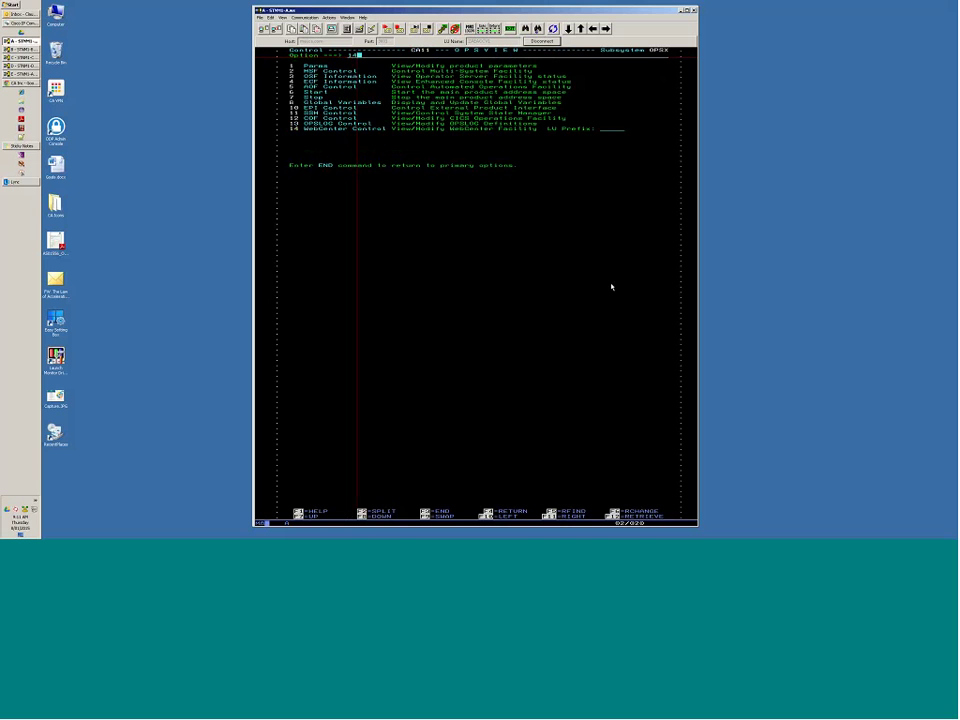
{"action": "key", "text": "Return"}
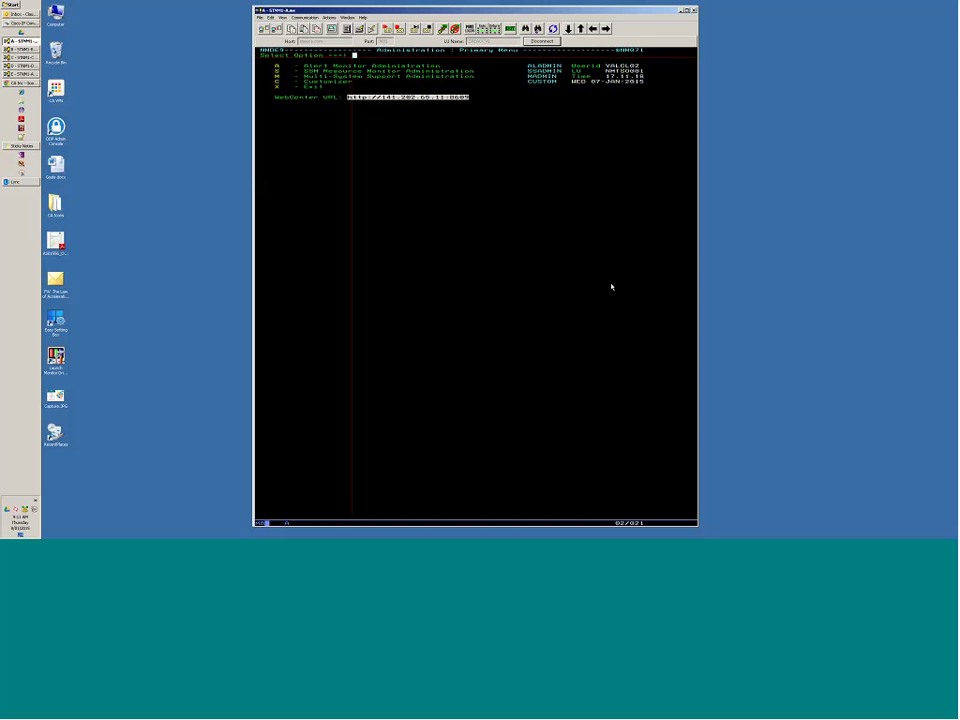
Enter M at Select Option to open the Multi-System Support Menu.
{"action": "key", "text": "Down"}
{"action": "key", "text": "Down"}
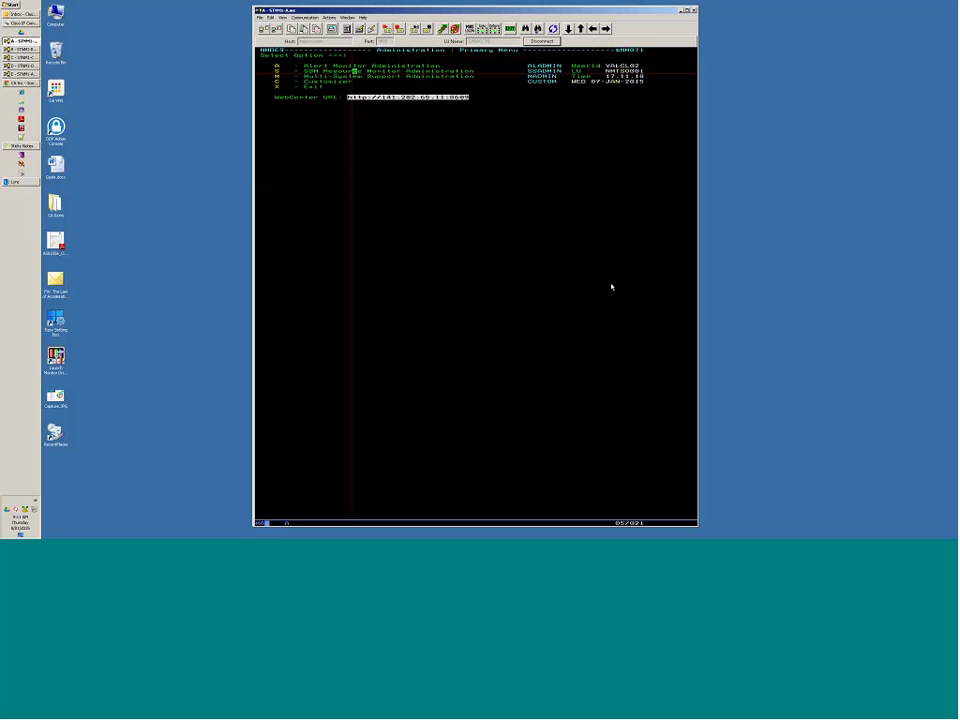
{"action": "key", "text": "Up"}
{"action": "key", "text": "Up"}
{"action": "type", "text": "m"}
{"action": "key", "text": "Return"}
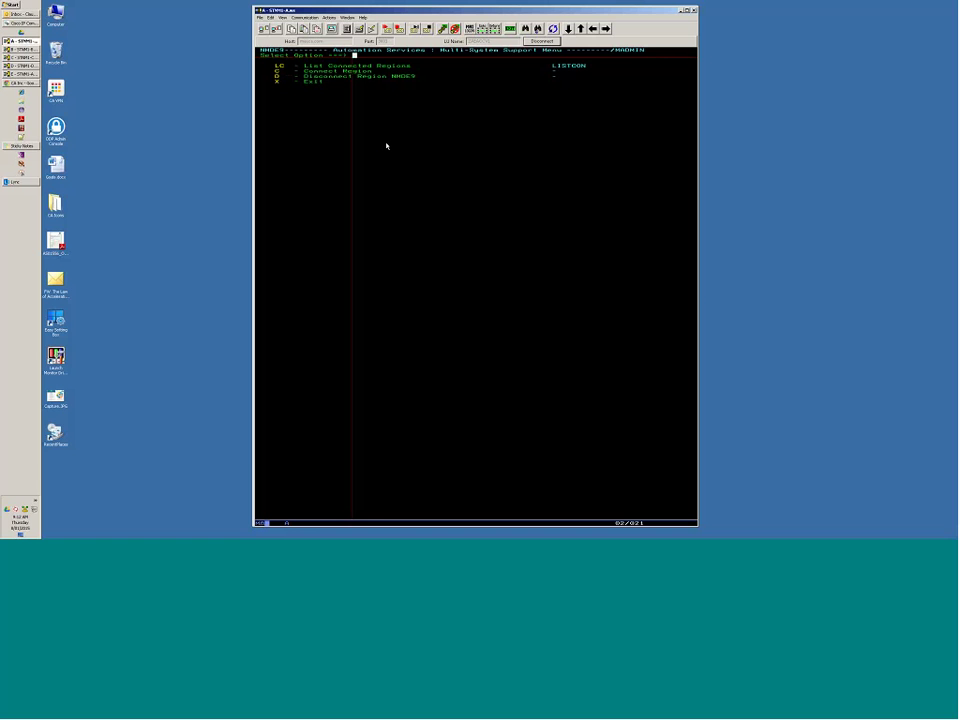
Connect remote region nmde11 by entering it as the Primary Name.
{"action": "key", "text": "Return"}
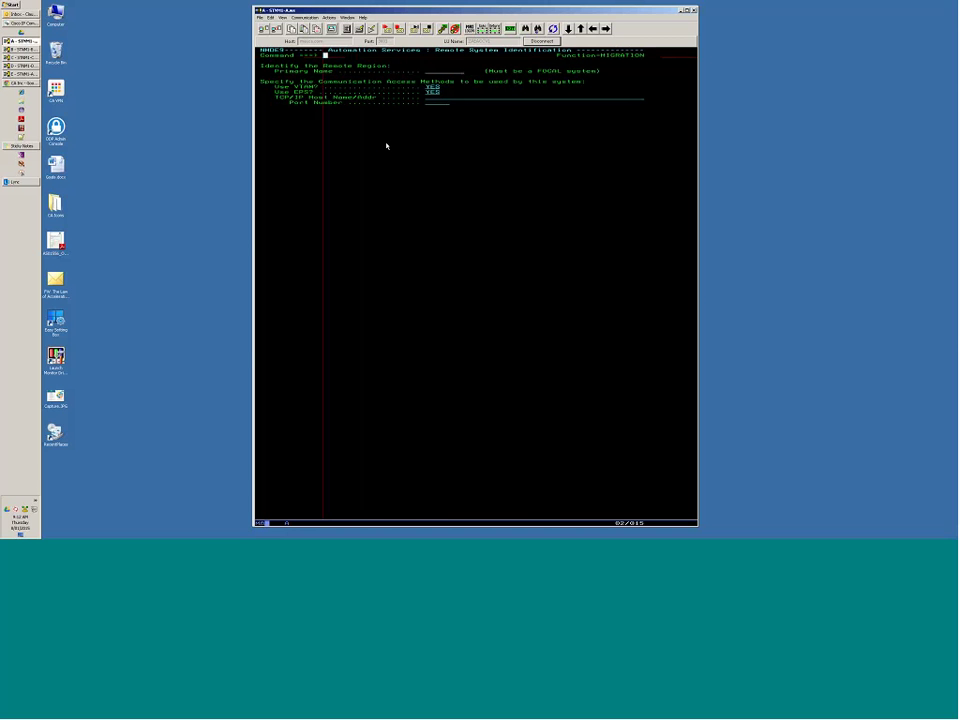
{"action": "key", "text": "Tab"}
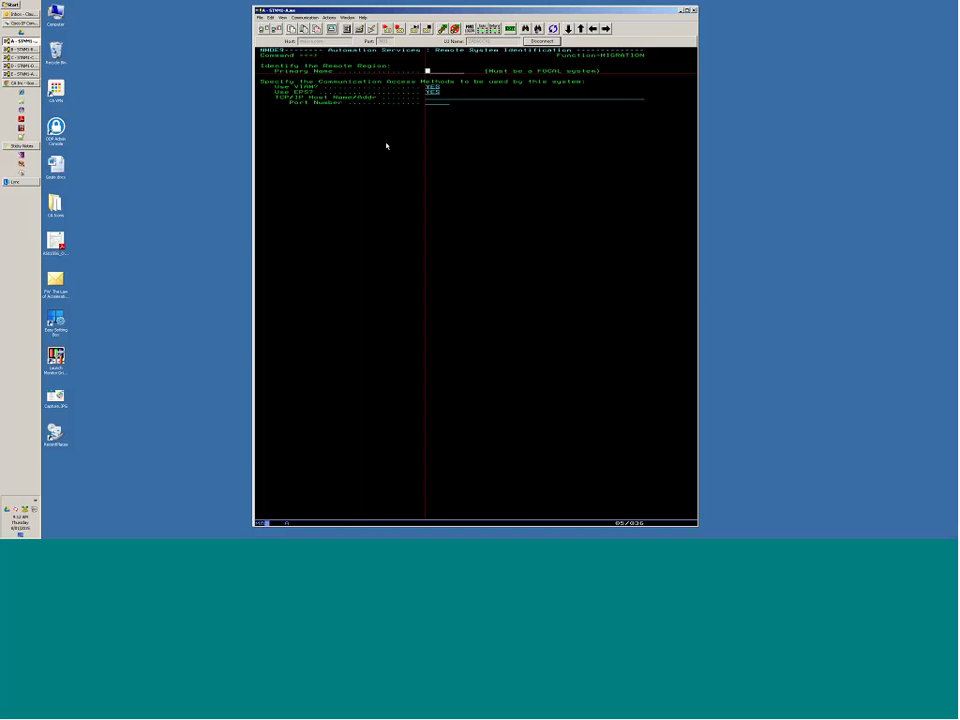
{"action": "type", "text": "nmde11"}
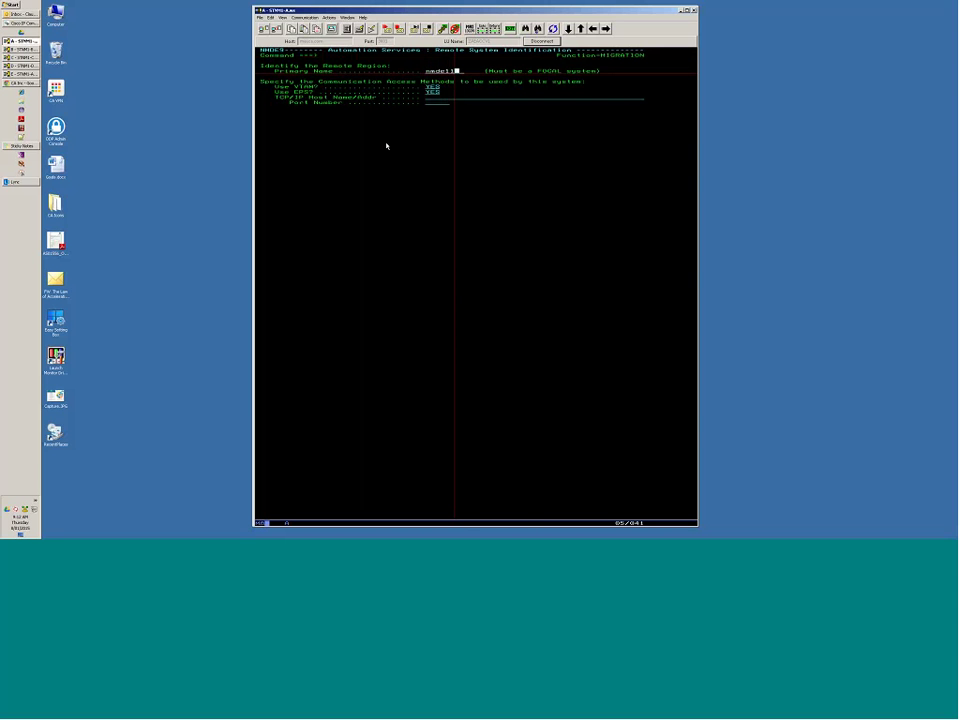
{"action": "key", "text": "Return"}
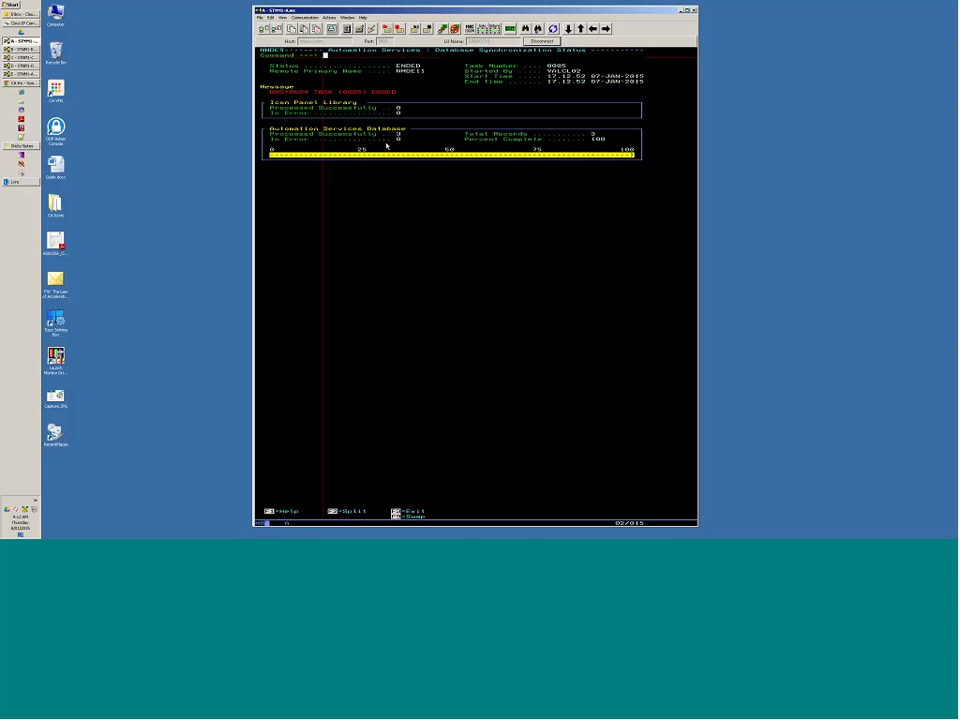
Run LC to list the linked regions NMDE11 and NMDE9, then return to the menu.
{"action": "key", "text": "F3"}
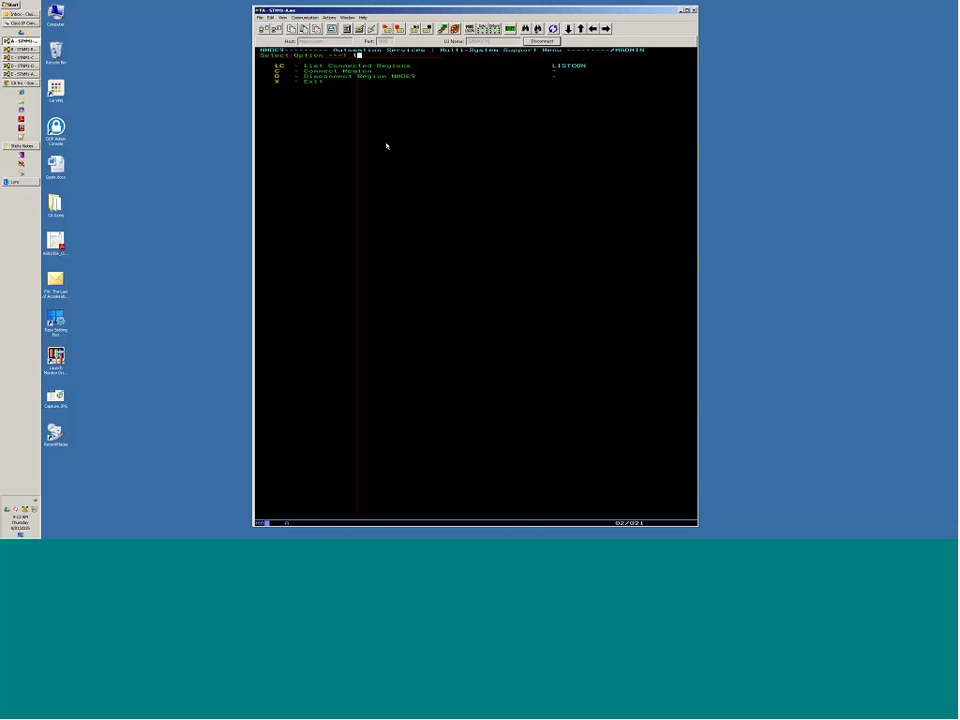
{"action": "type", "text": "lc"}
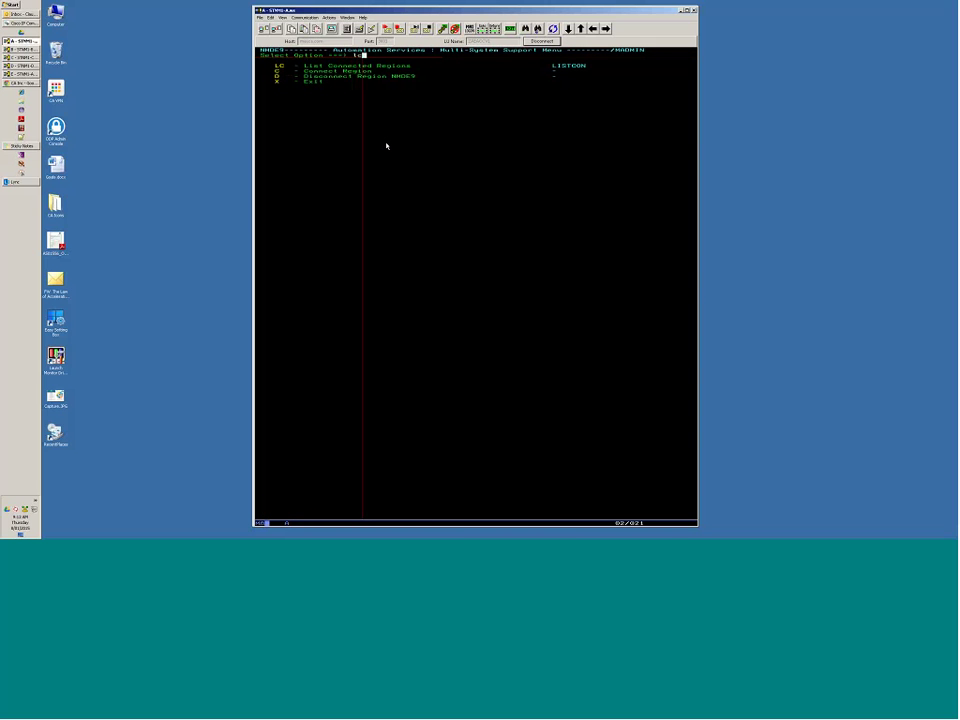
{"action": "key", "text": "Return"}
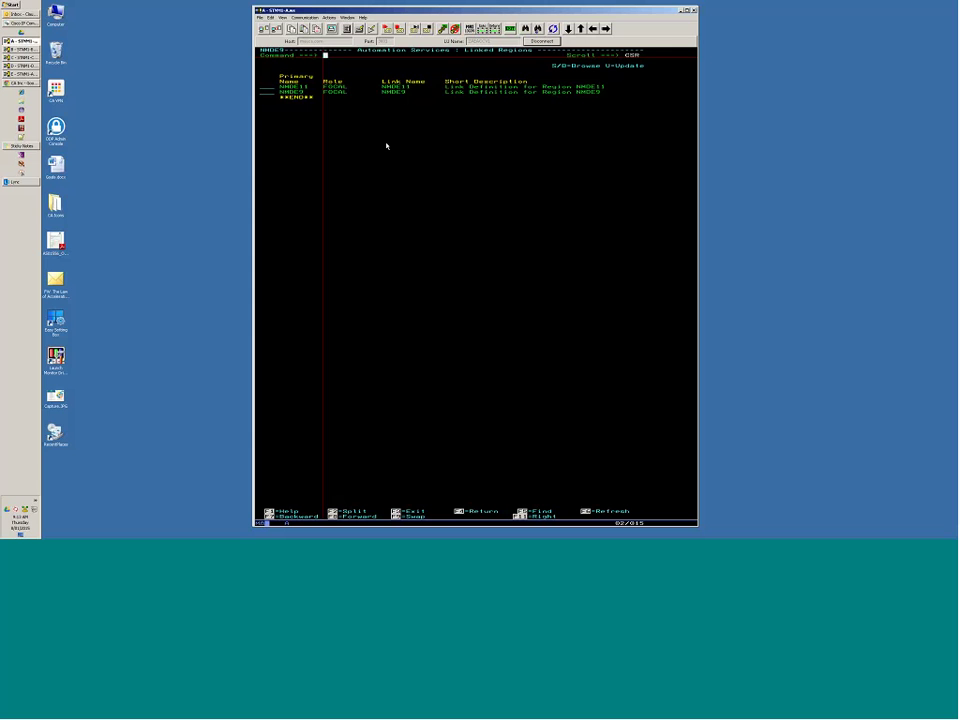
{"action": "key", "text": "F3"}
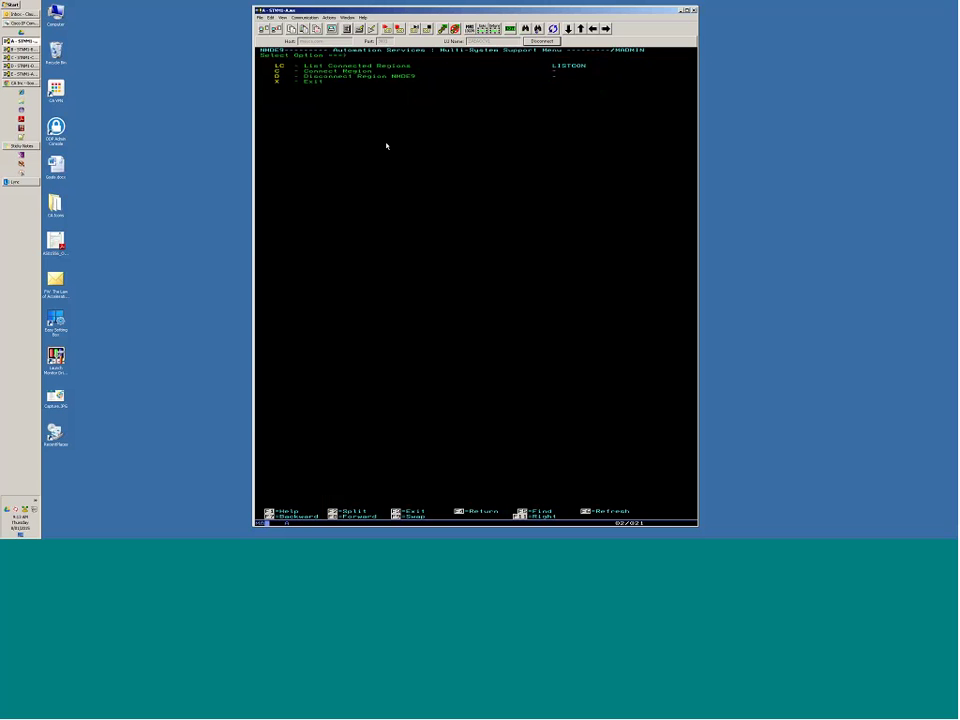
Enter A for Automation Services administration and open the User Profiles list.
{"action": "key", "text": "F3"}
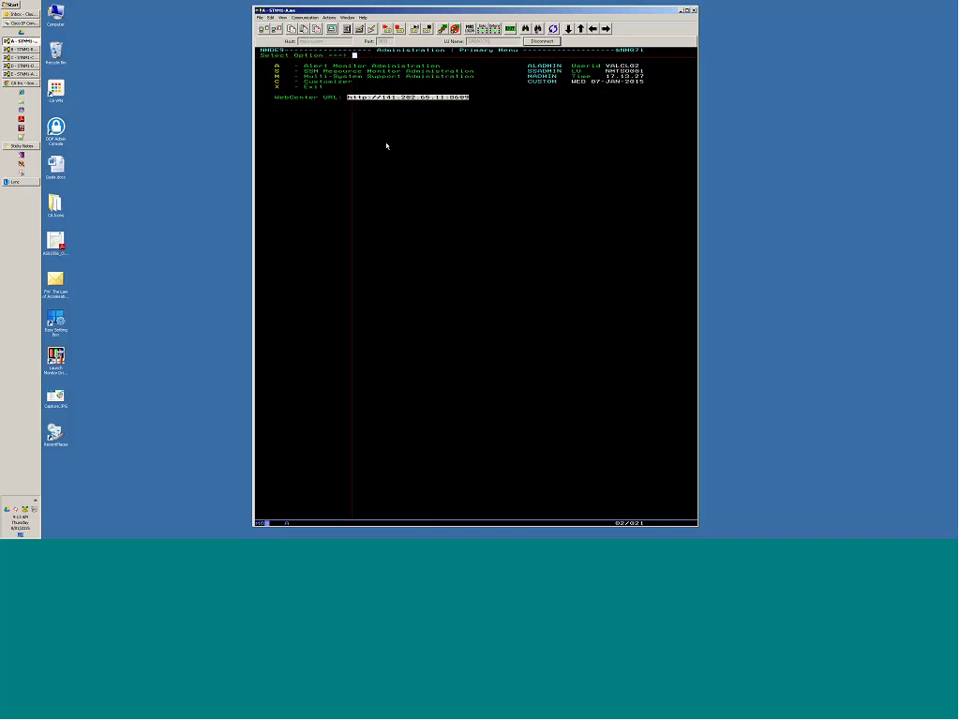
{"action": "type", "text": "a"}
{"action": "key", "text": "Return"}
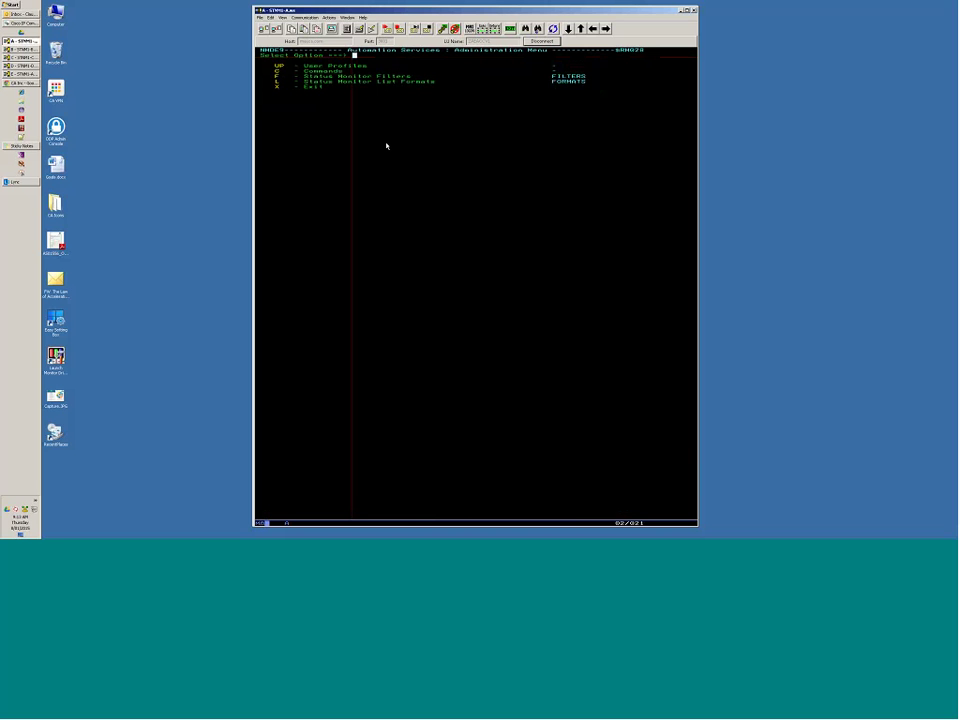
{"action": "key", "text": "Down"}
{"action": "key", "text": "Return"}
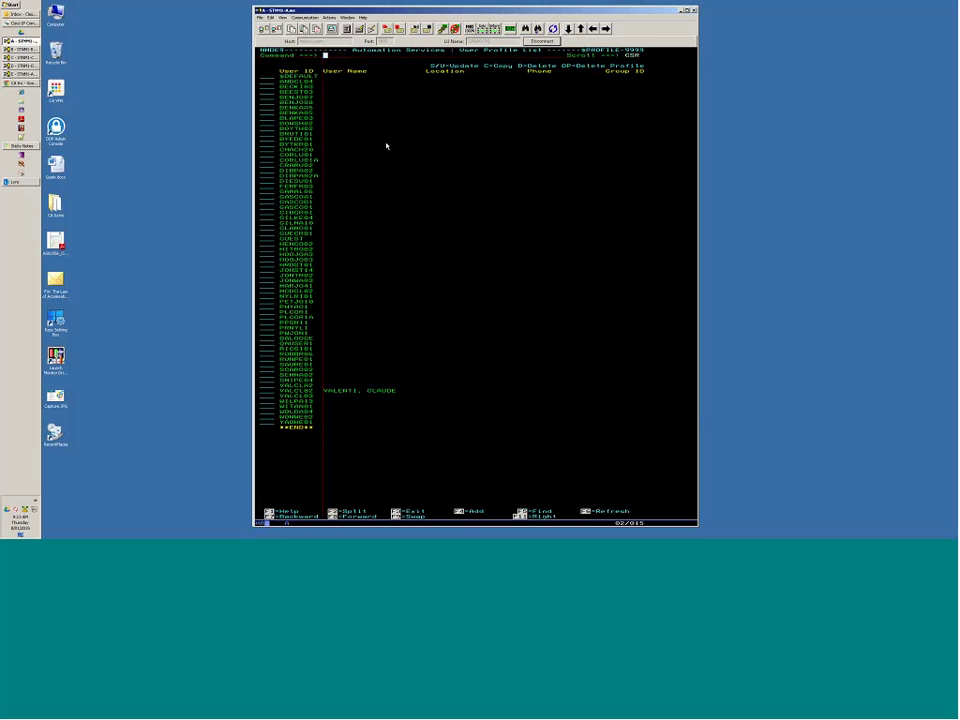
Select the demo user's profile with S, then select Resource Monitor Profile.
{"action": "key", "text": "shift+Tab"}
{"action": "key", "text": "shift+Tab"}
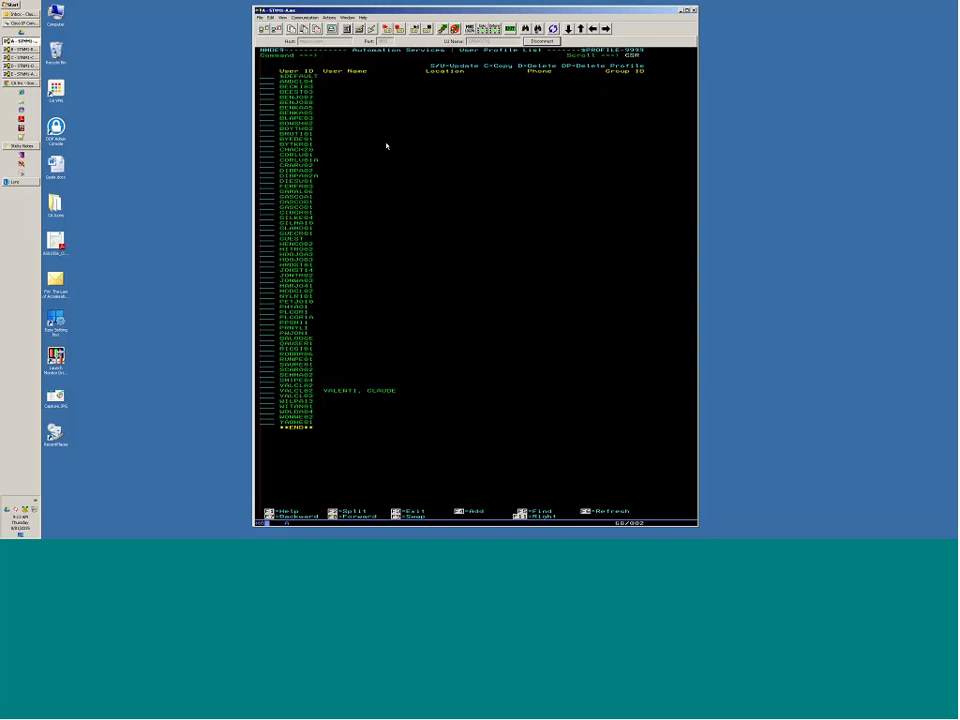
{"action": "key", "text": "Up"}
{"action": "key", "text": "Up"}
{"action": "type", "text": "s"}
{"action": "key", "text": "Return"}
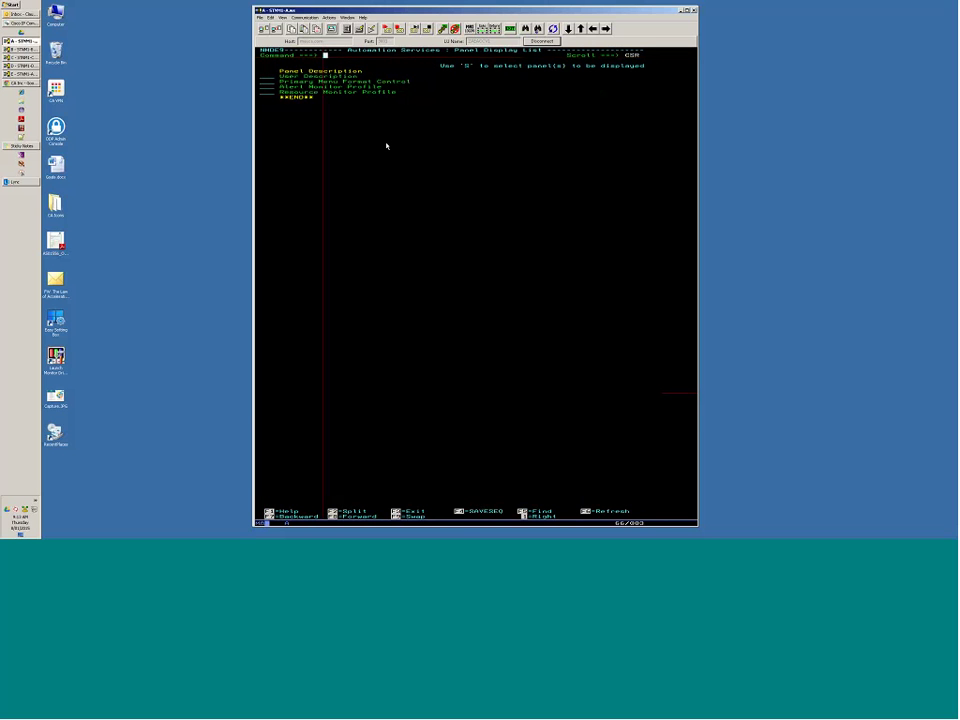
{"action": "key", "text": "Tab"}
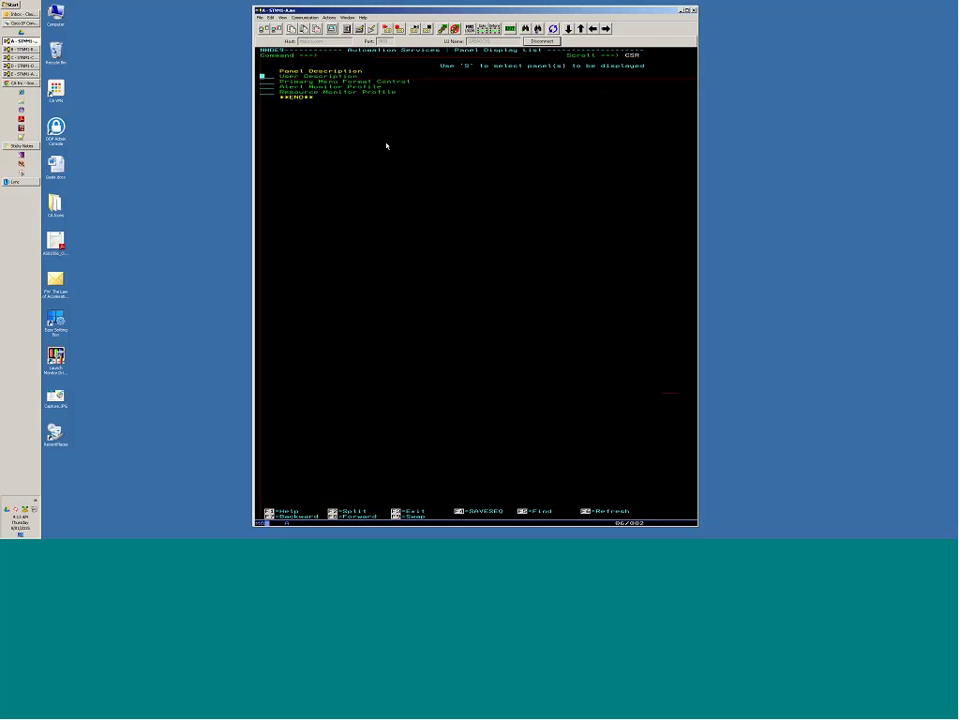
{"action": "key", "text": "Tab"}
{"action": "key", "text": "Tab"}
{"action": "key", "text": "Tab"}
{"action": "key", "text": "Tab"}
{"action": "key", "text": "Tab"}
{"action": "key", "text": "Tab"}
{"action": "key", "text": "Tab"}
{"action": "key", "text": "Tab"}
{"action": "key", "text": "Tab"}
{"action": "type", "text": "s"}
{"action": "key", "text": "Return"}
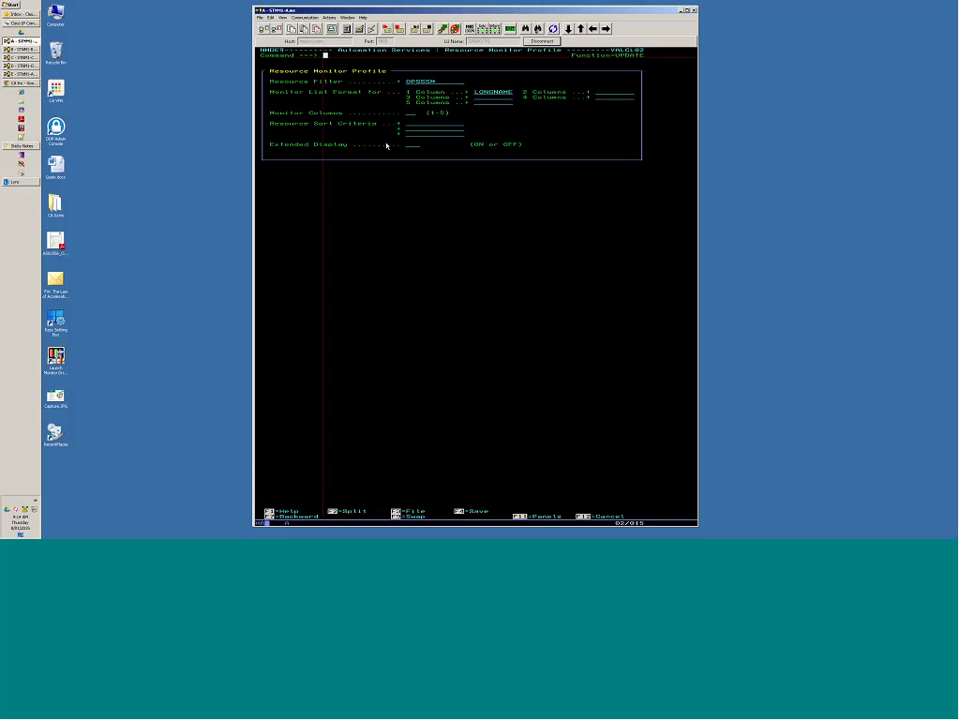
Review the Resource Monitor Profile fields (filter OPSSSM, LONGNAME column) and cancel with F12.
{"action": "key", "text": "Tab"}
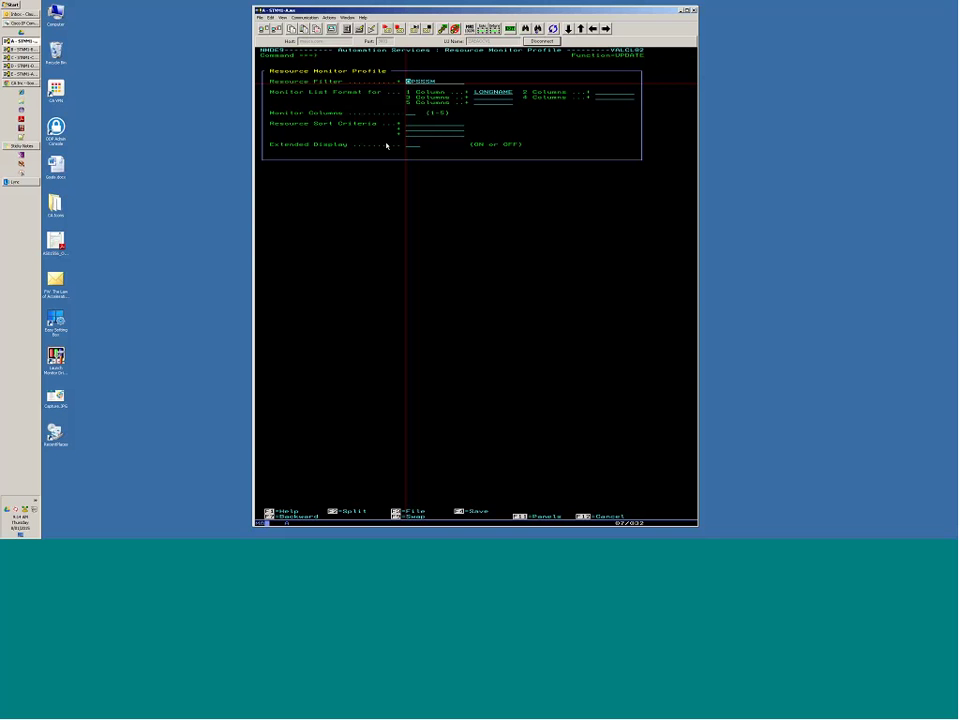
{"action": "key", "text": "Tab"}
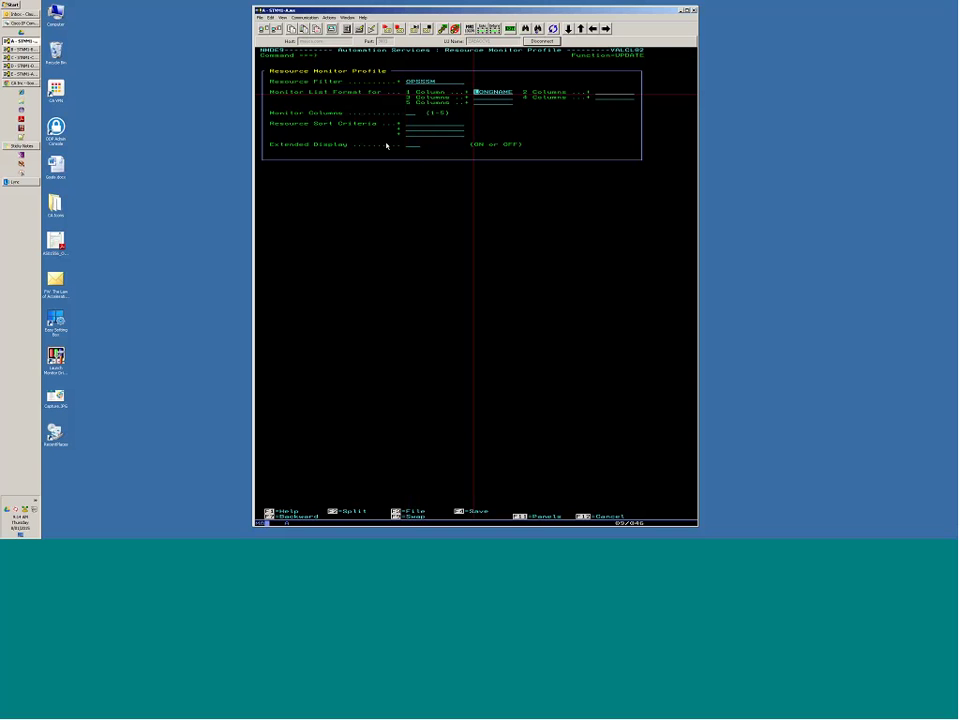
{"action": "key", "text": "Tab"}
{"action": "key", "text": "Tab"}
{"action": "key", "text": "Tab"}
{"action": "key", "text": "Tab"}
{"action": "key", "text": "Tab"}
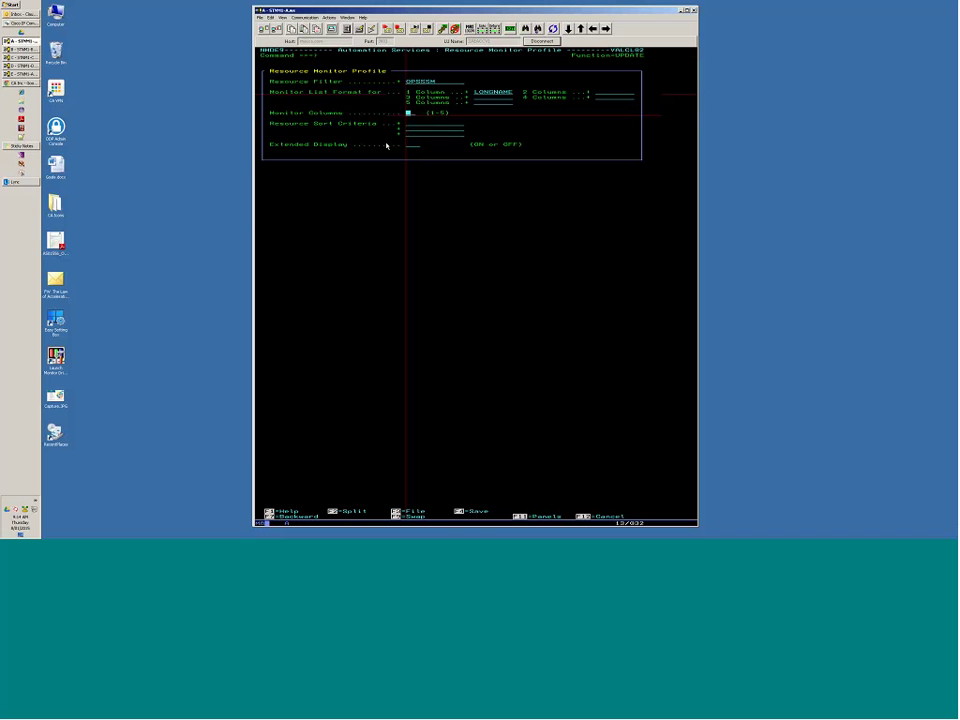
{"action": "key", "text": "Tab"}
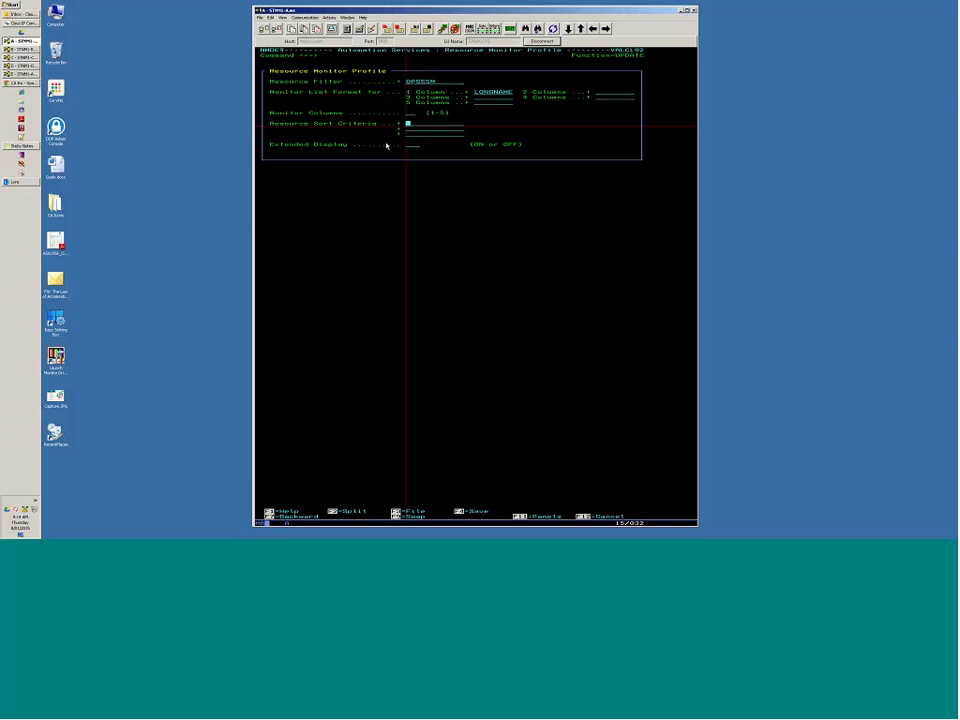
{"action": "key", "text": "Tab"}
{"action": "key", "text": "Tab"}
{"action": "key", "text": "Tab"}
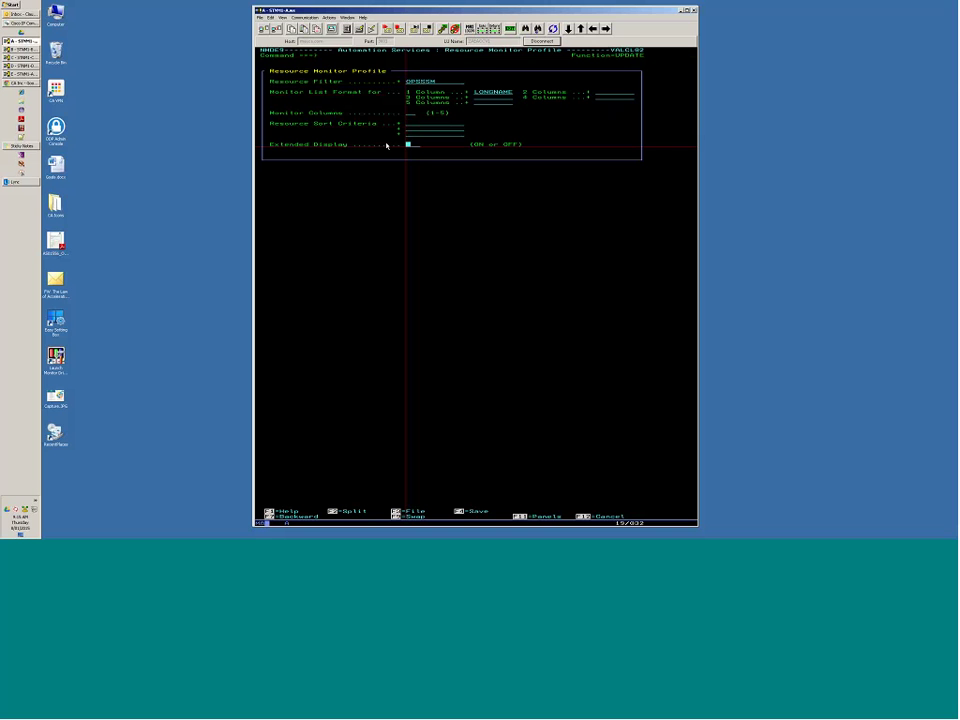
{"action": "key", "text": "F12"}
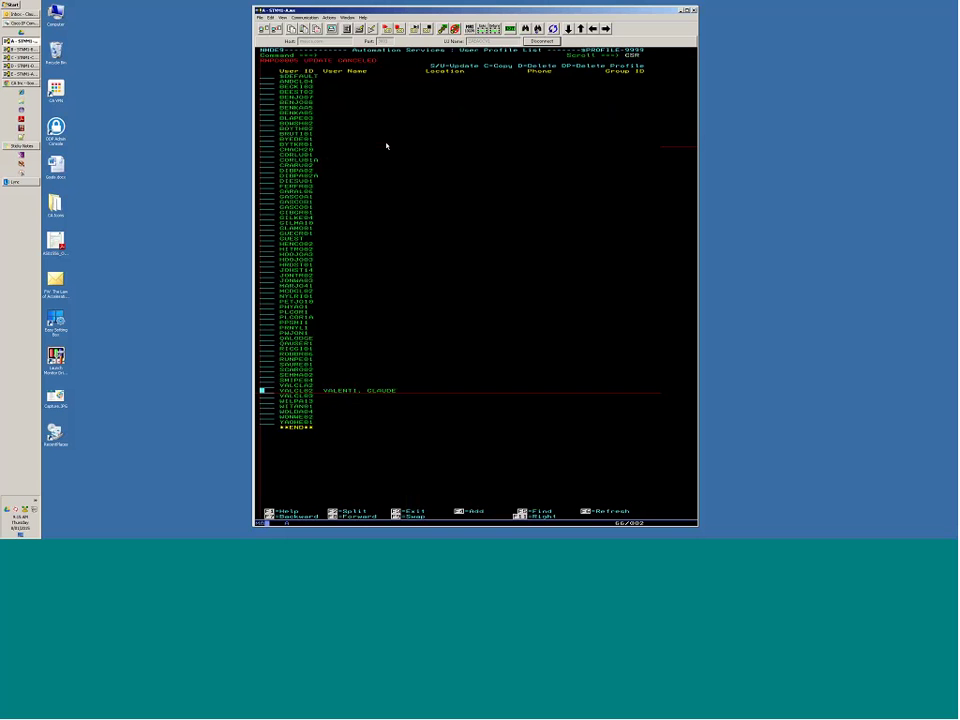
Return to administration options and open the Status Monitor Filters list.
{"action": "key", "text": "F3"}
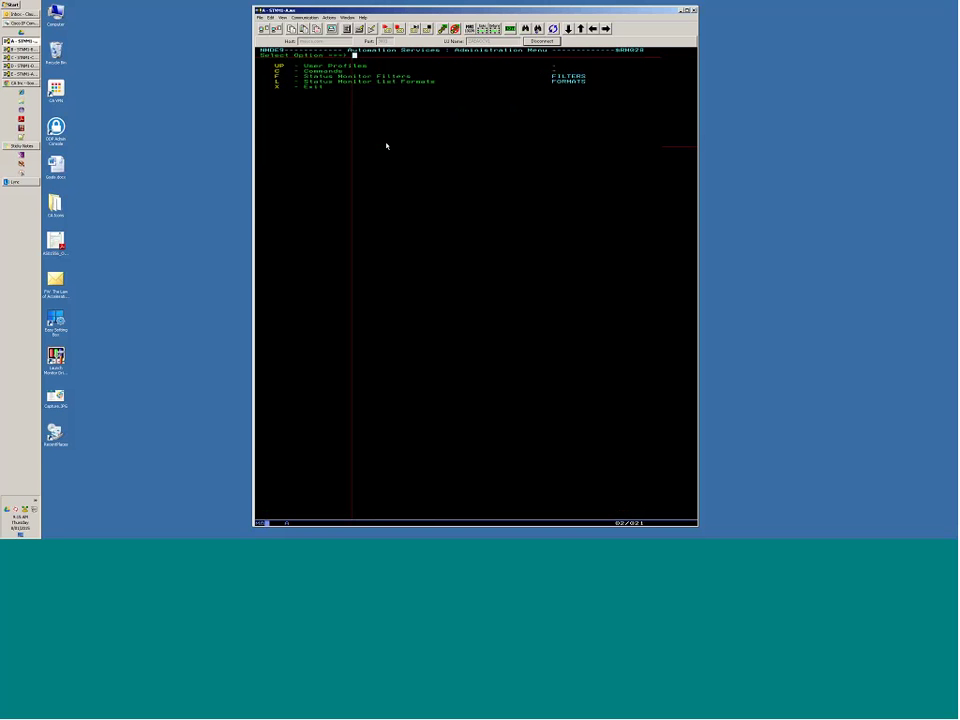
{"action": "key", "text": "Tab"}
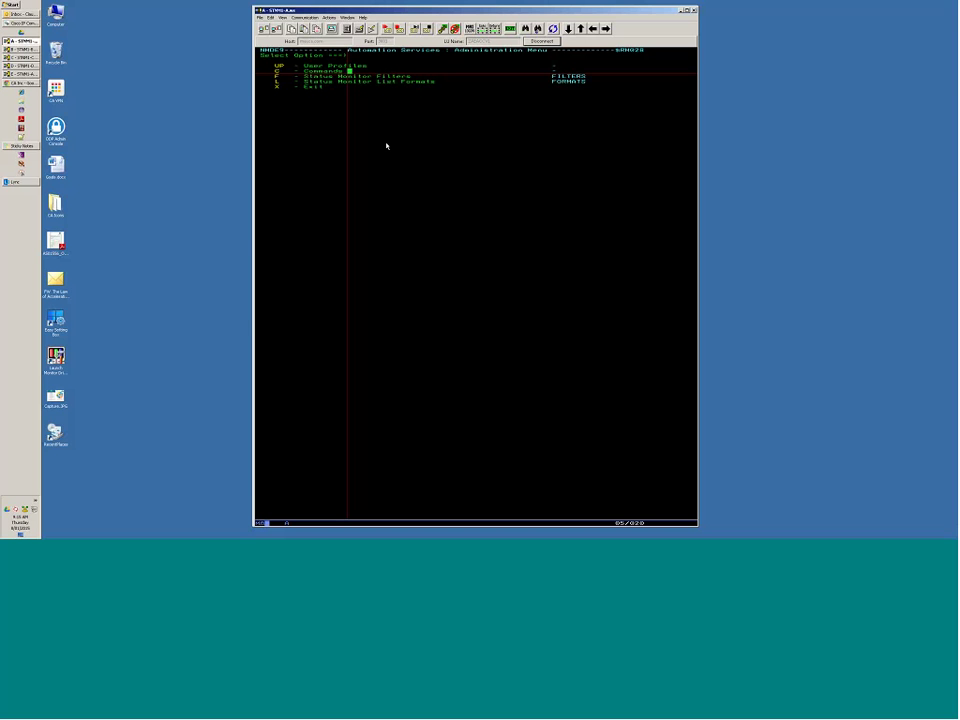
{"action": "key", "text": "Down"}
{"action": "key", "text": "Left"}
{"action": "key", "text": "Left"}
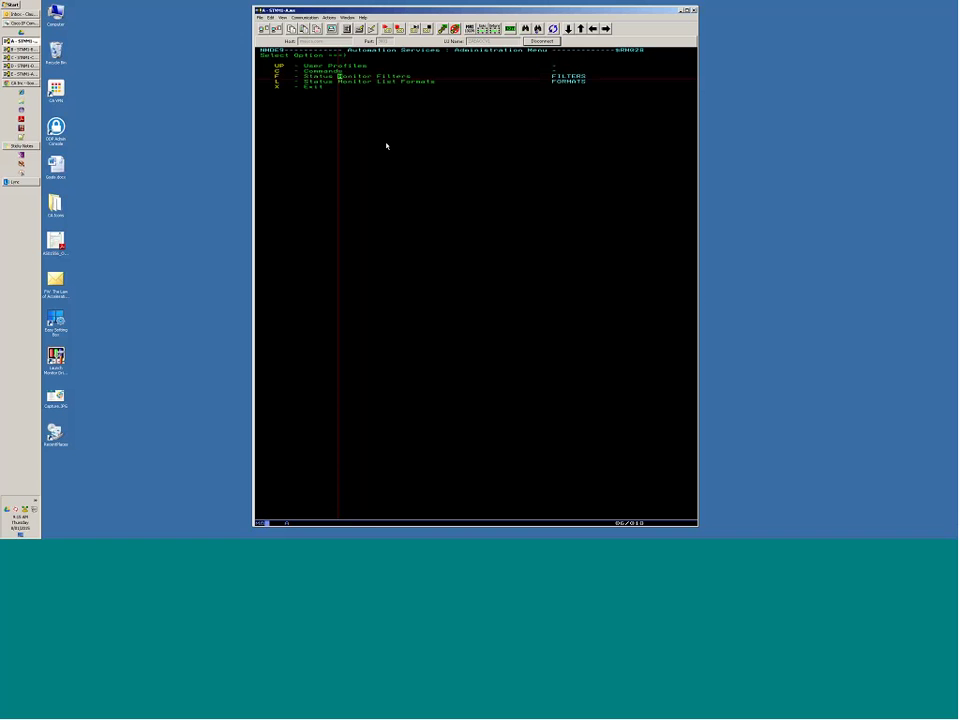
{"action": "key", "text": "Return"}
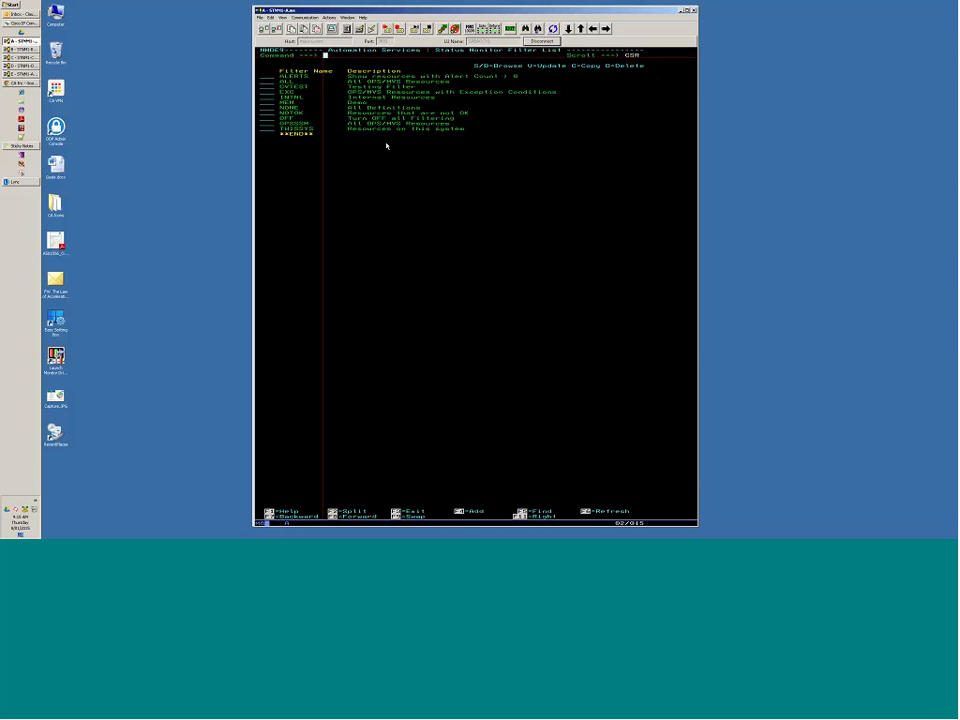
Select the THISSYS filter with S to browse its definition.
{"action": "key", "text": "Tab"}
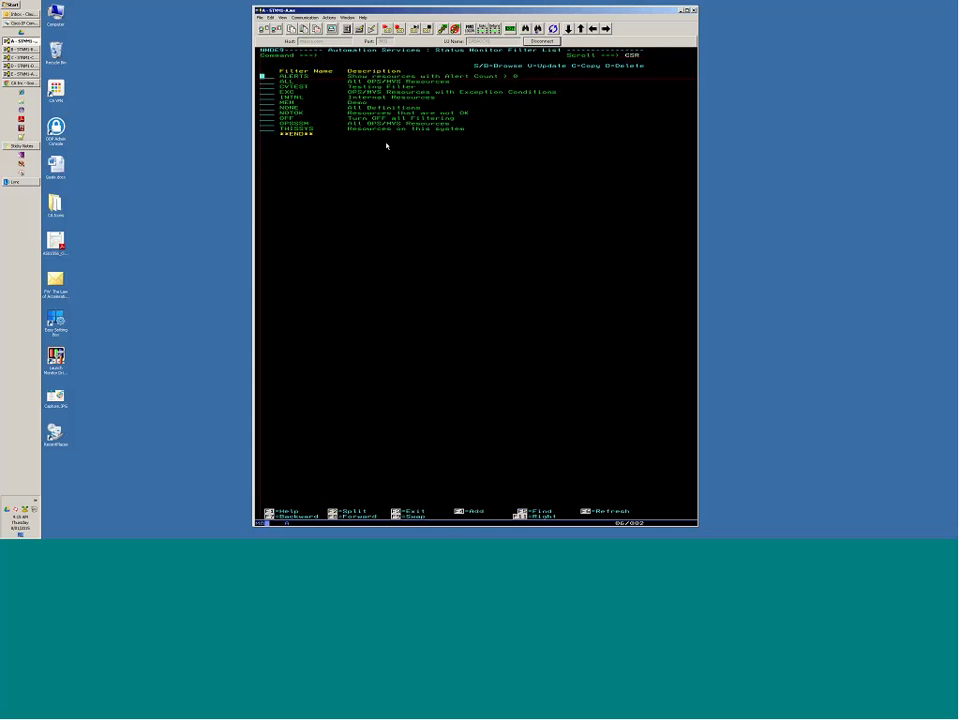
{"action": "key", "text": "Tab"}
{"action": "key", "text": "Tab"}
{"action": "key", "text": "Tab"}
{"action": "key", "text": "Tab"}
{"action": "key", "text": "Tab"}
{"action": "key", "text": "Tab"}
{"action": "key", "text": "Tab"}
{"action": "key", "text": "Tab"}
{"action": "key", "text": "Tab"}
{"action": "key", "text": "Tab"}
{"action": "type", "text": "s"}
{"action": "key", "text": "Return"}
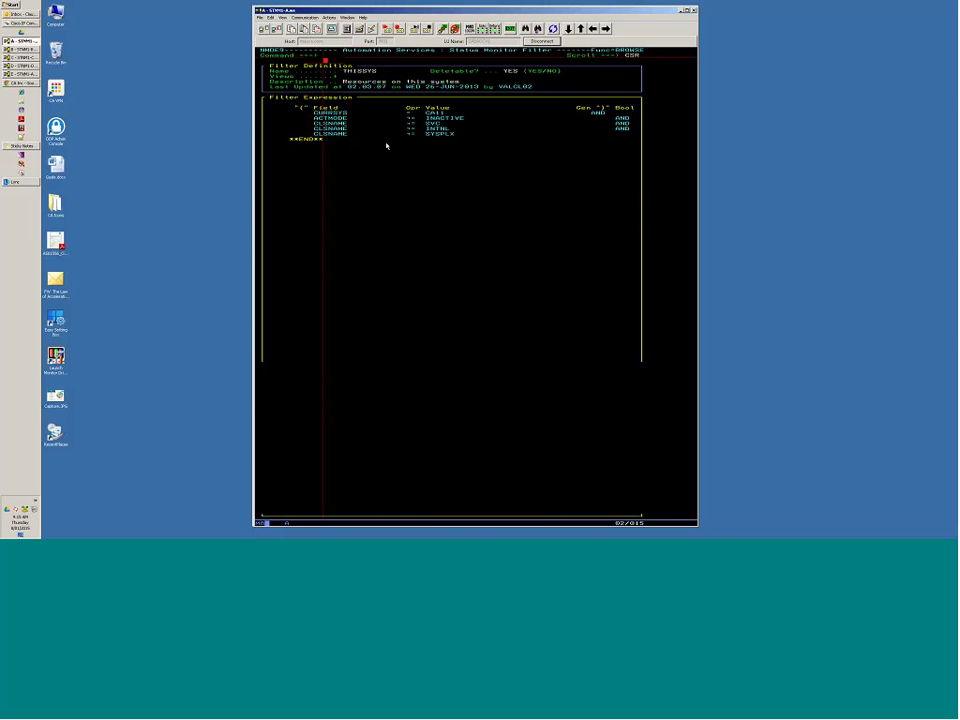
Inspect THISSYS's CURRSYS, SVC and SYSPLX conditions, then close it with F3.
{"action": "key", "text": "Down"}
{"action": "key", "text": "Down"}
{"action": "key", "text": "Down"}
{"action": "key", "text": "Down"}
{"action": "key", "text": "Down"}
{"action": "key", "text": "Down"}
{"action": "key", "text": "Down"}
{"action": "key", "text": "Down"}
{"action": "key", "text": "Down"}
{"action": "key", "text": "Down"}
{"action": "key", "text": "Down"}
{"action": "key", "text": "Tab"}
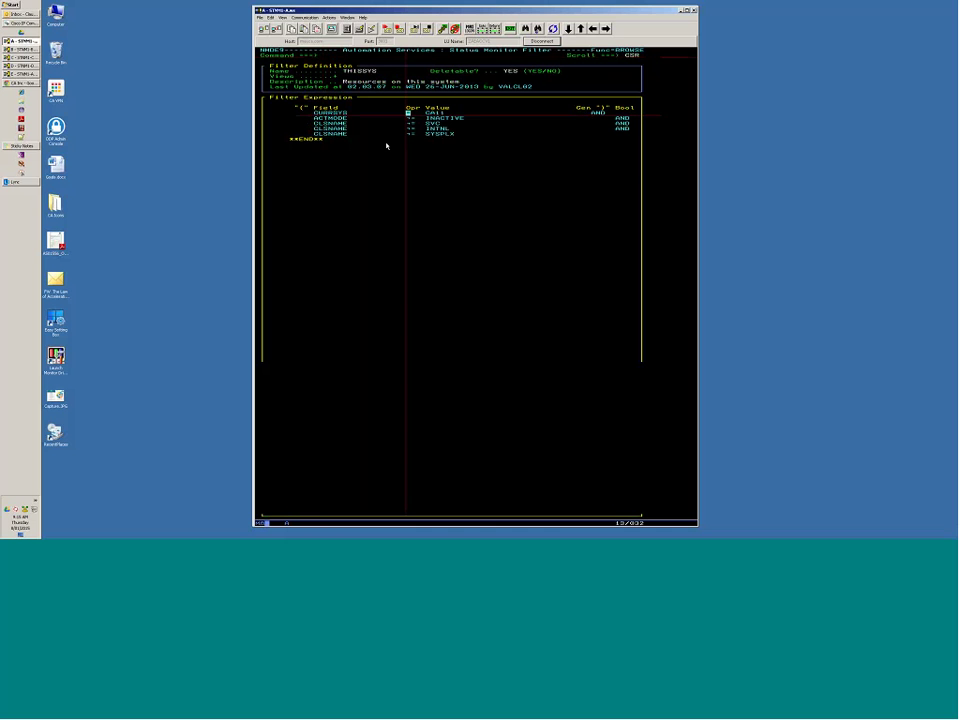
{"action": "key", "text": "Tab"}
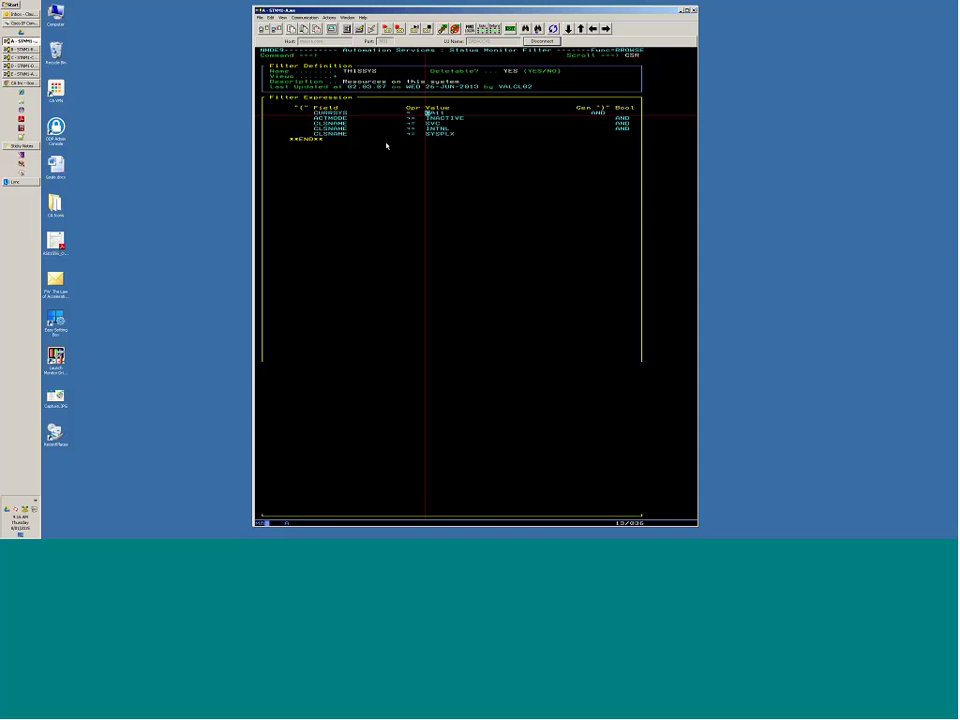
{"action": "key", "text": "Down"}
{"action": "key", "text": "Down"}
{"action": "key", "text": "Left"}
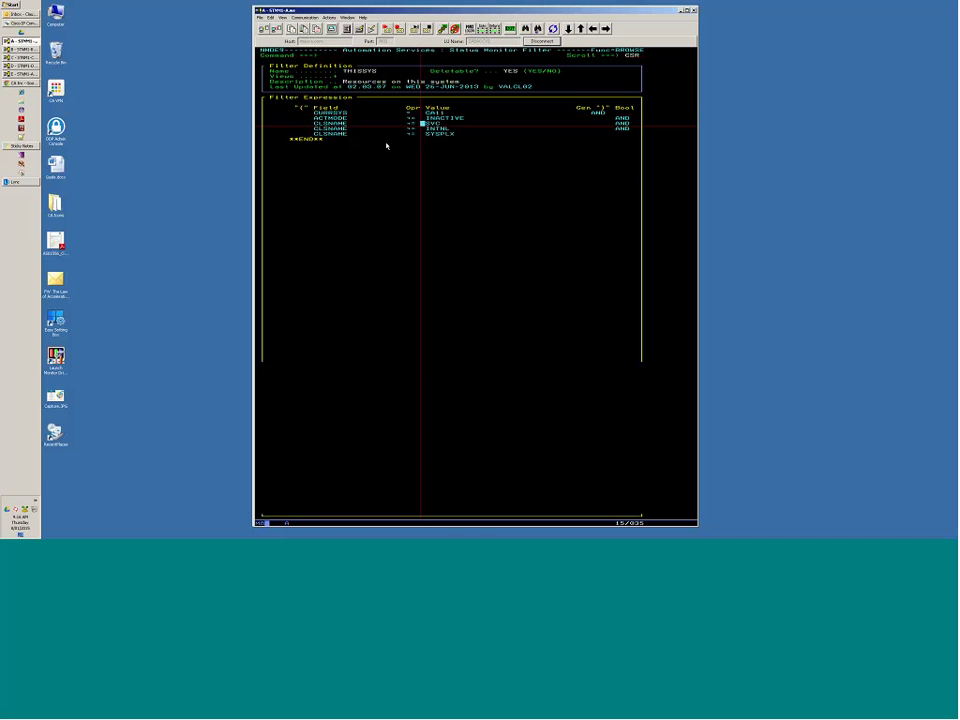
{"action": "key", "text": "Left"}
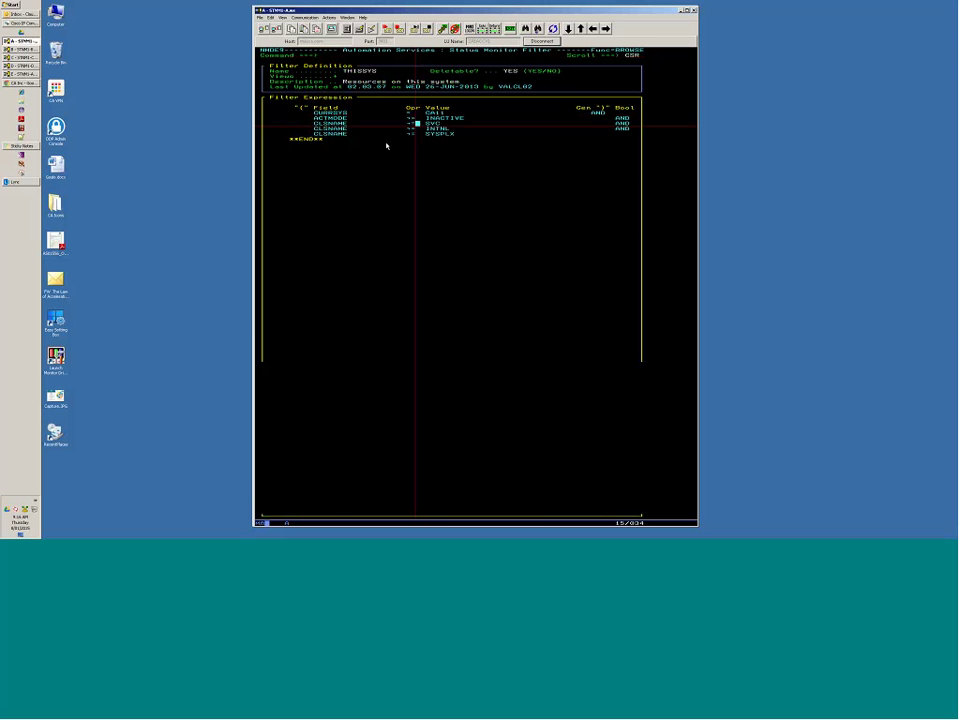
{"action": "key", "text": "Down"}
{"action": "key", "text": "Down"}
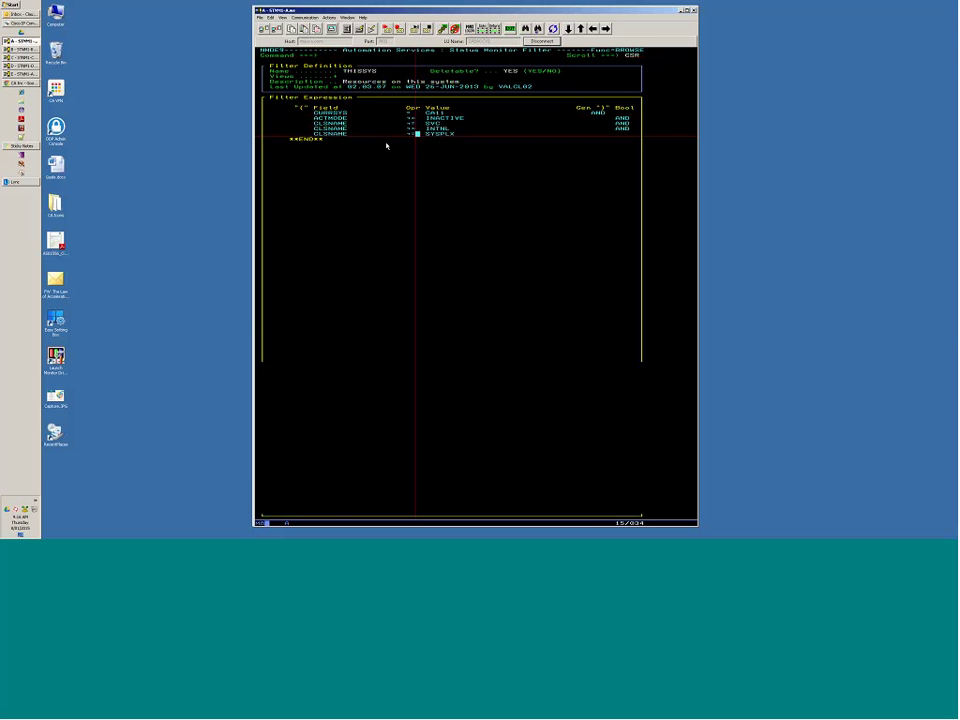
{"action": "key", "text": "F3"}
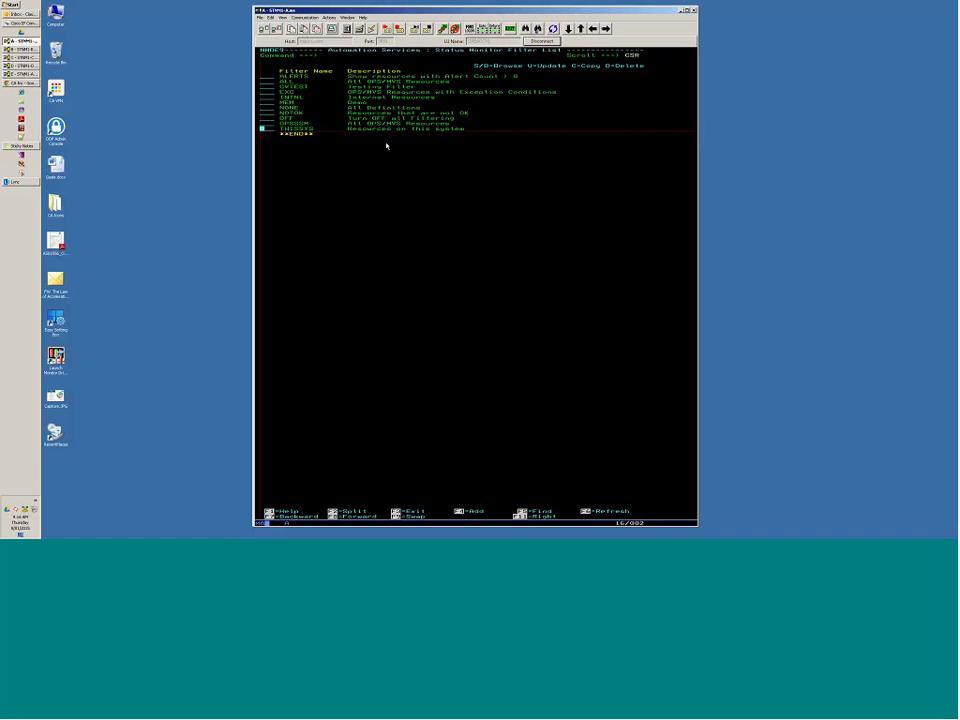
Add a new filter named cvfilter with the description 'Only RESOURCE resources'.
{"action": "key", "text": "Home"}
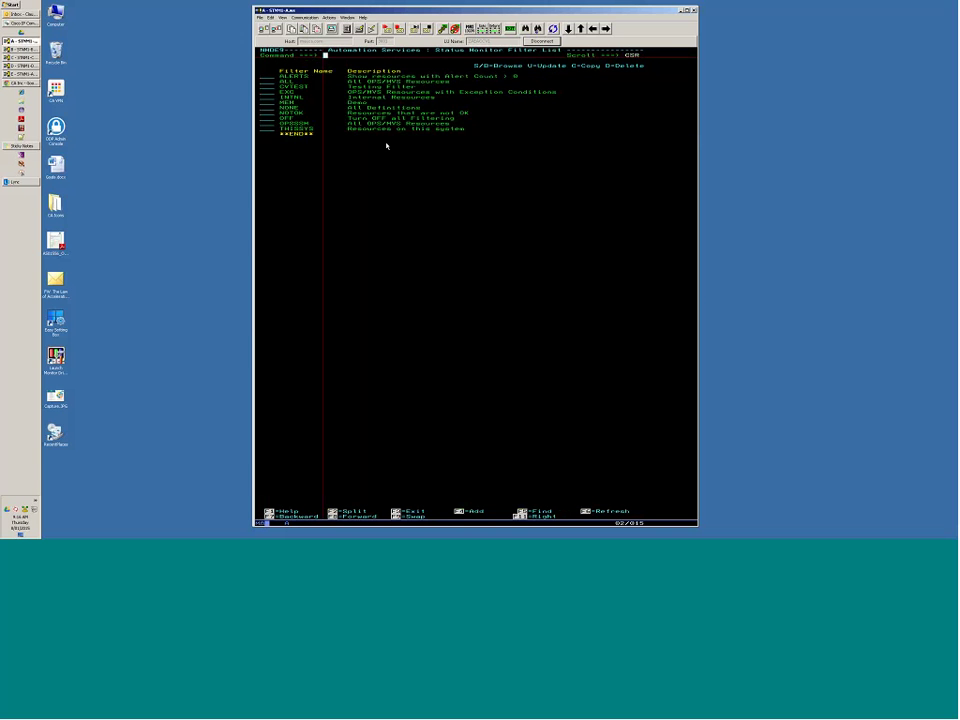
{"action": "key", "text": "F4"}
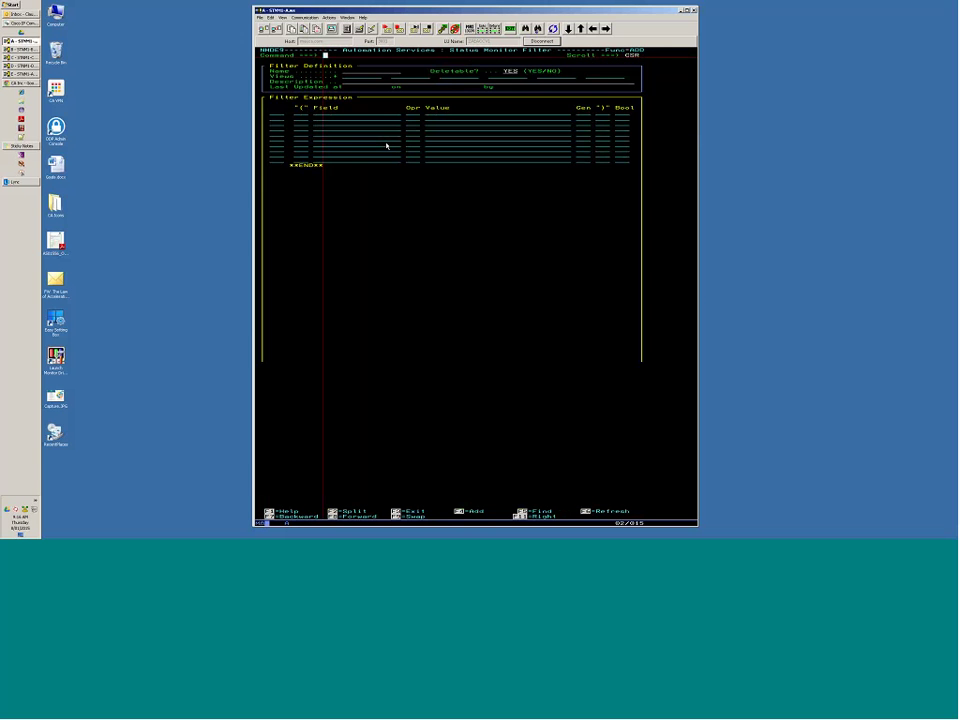
{"action": "key", "text": "Tab"}
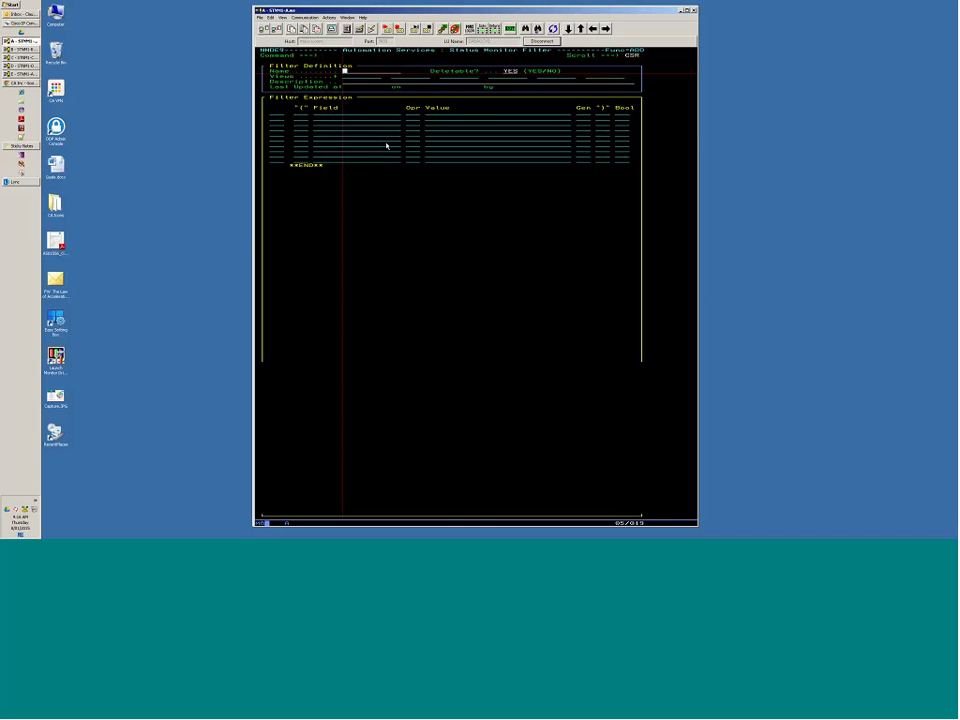
{"action": "type", "text": "cv"}
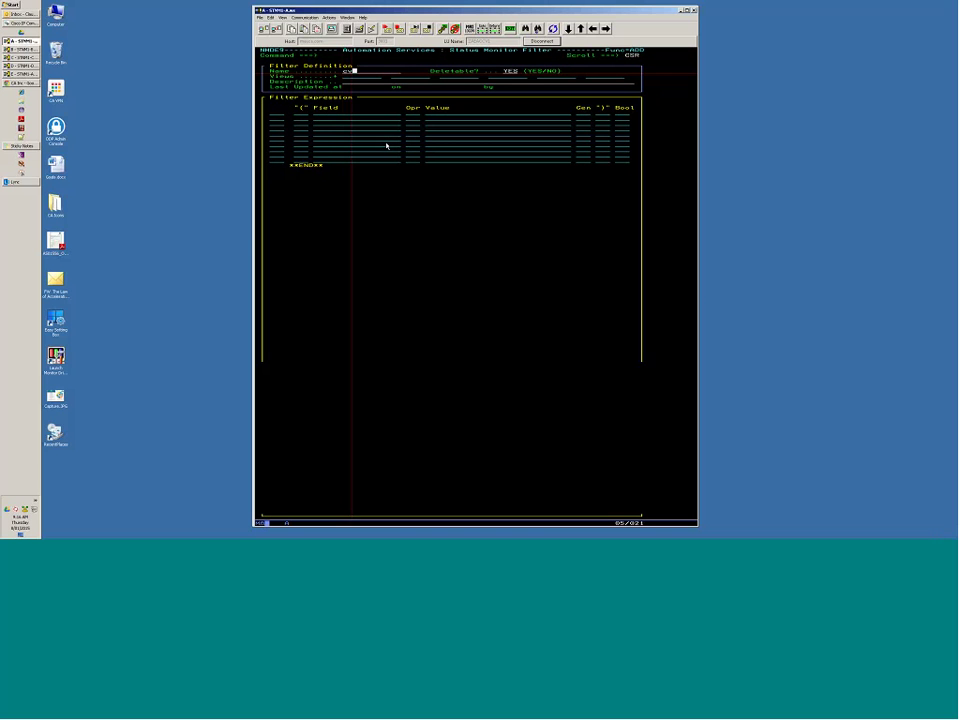
{"action": "type", "text": "filter"}
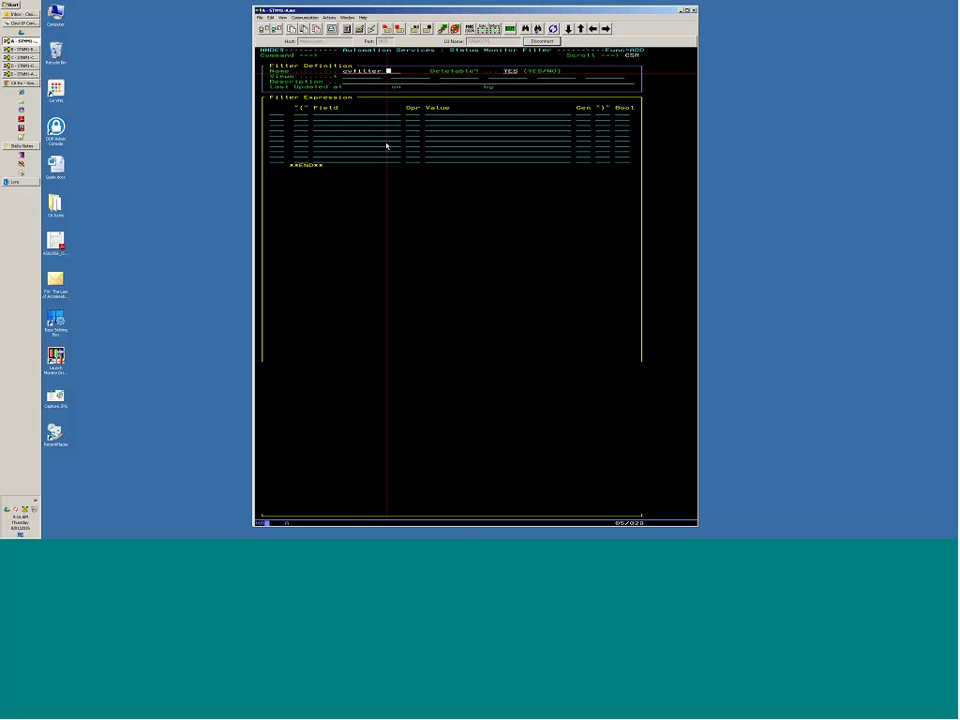
{"action": "key", "text": "Tab"}
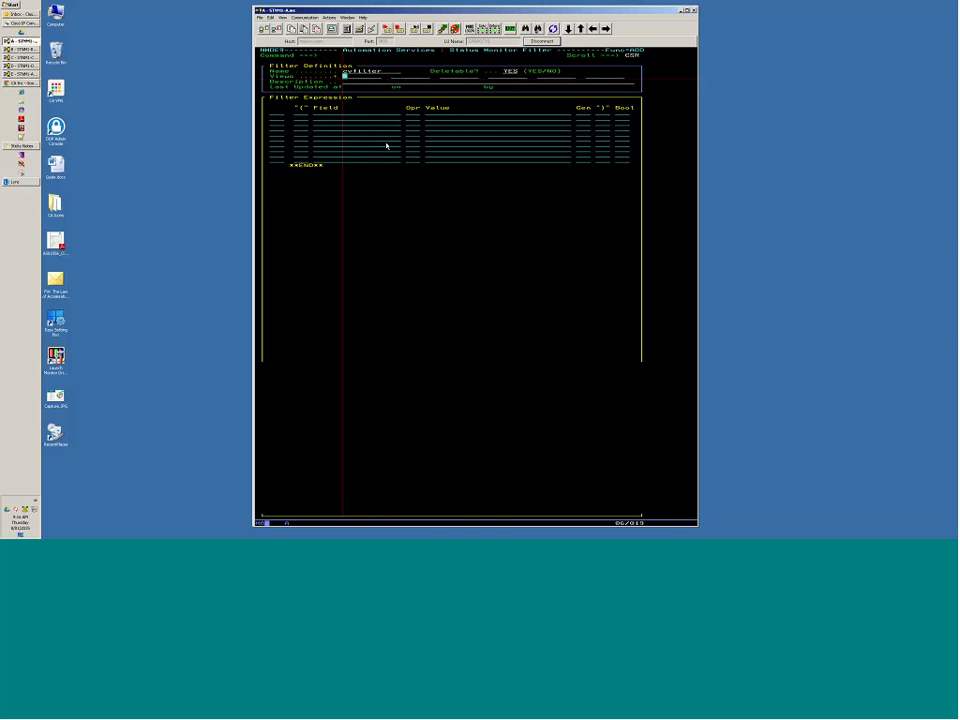
{"action": "key", "text": "Tab"}
{"action": "type", "text": "Dai"}
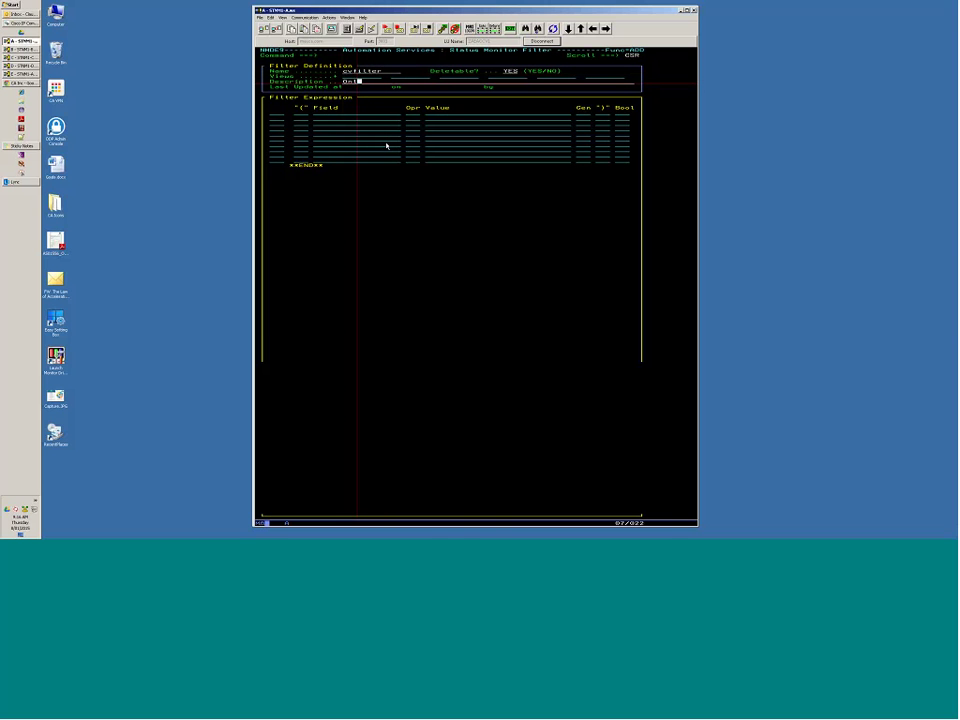
{"action": "type", "text": "ly RESOUR"}
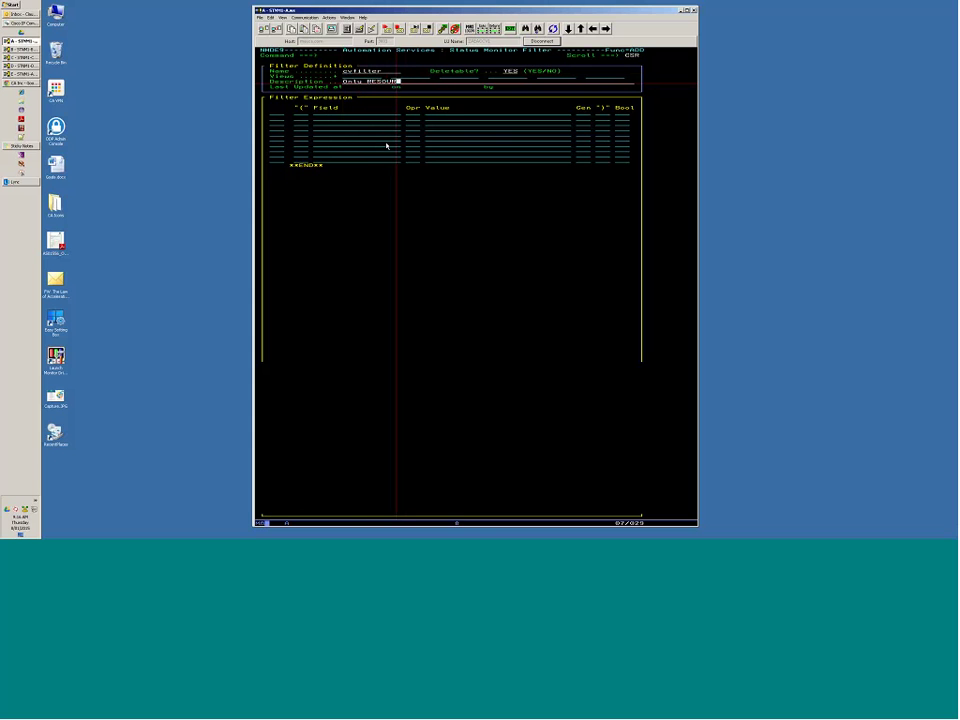
{"action": "type", "text": "CE resources"}
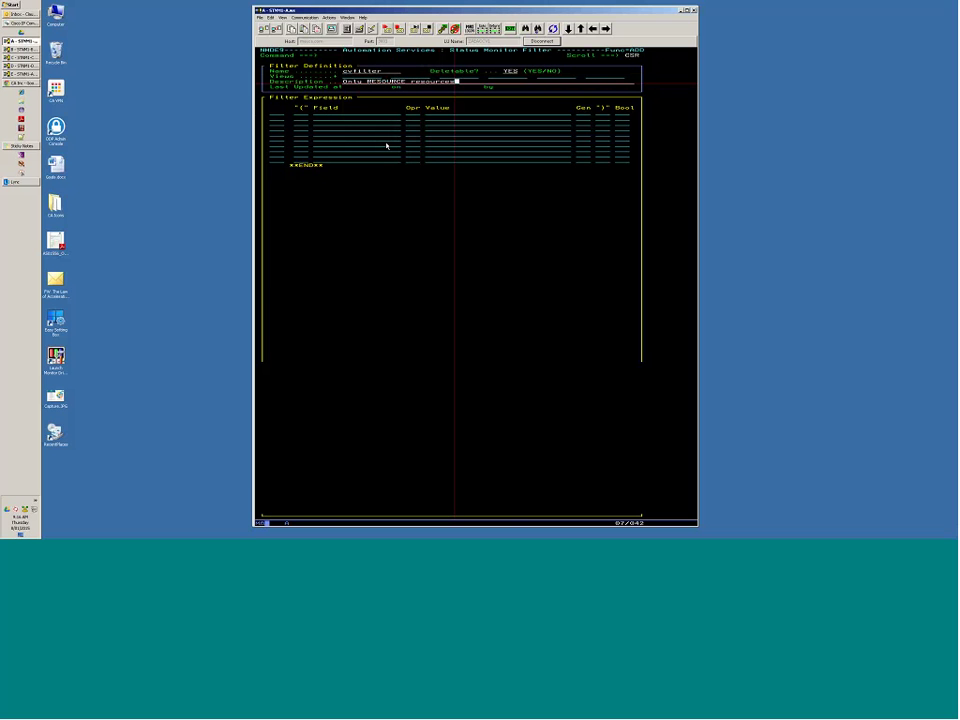
{"action": "key", "text": "Tab"}
{"action": "key", "text": "Tab"}
{"action": "key", "text": "Tab"}
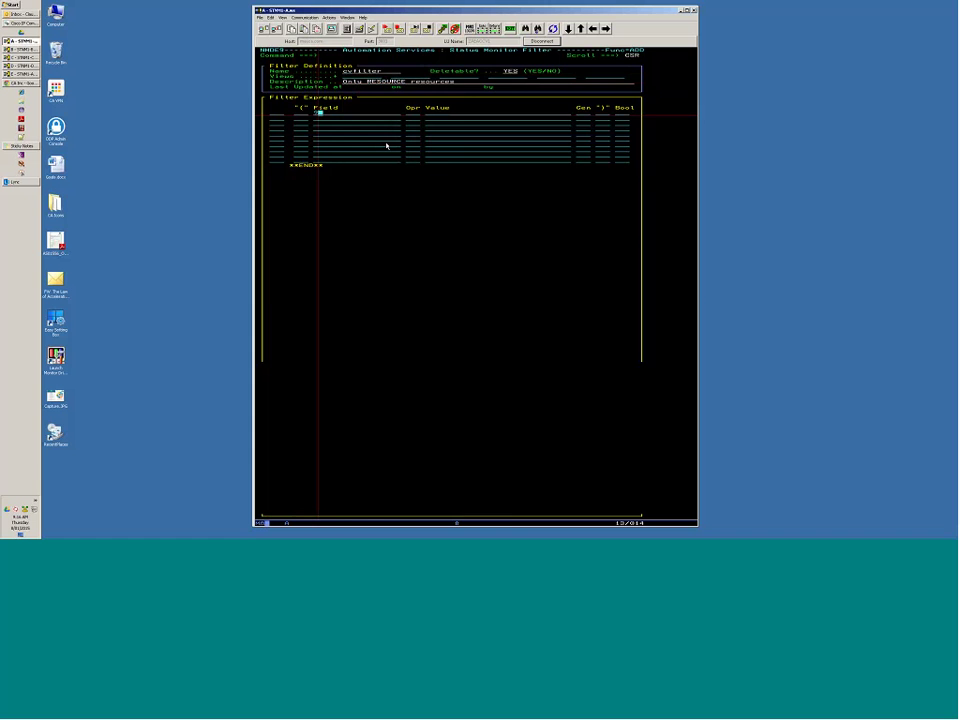
Give CVFILTER the condition NAME (field 13) EQ RESOURCE with Gen Y, and save it.
{"action": "key", "text": "F4"}
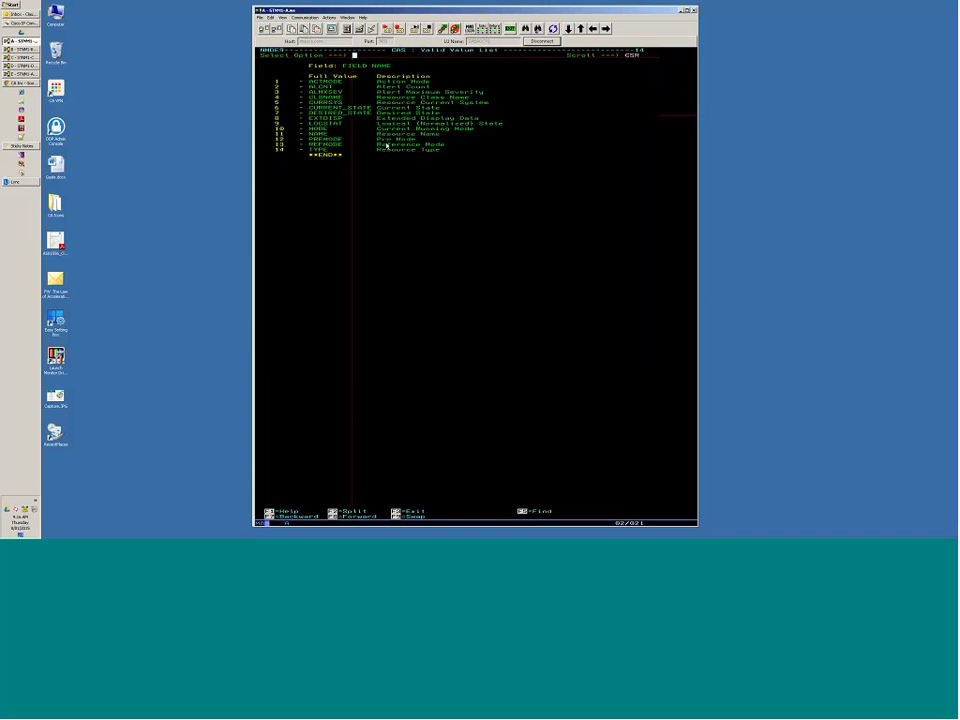
{"action": "type", "text": "13"}
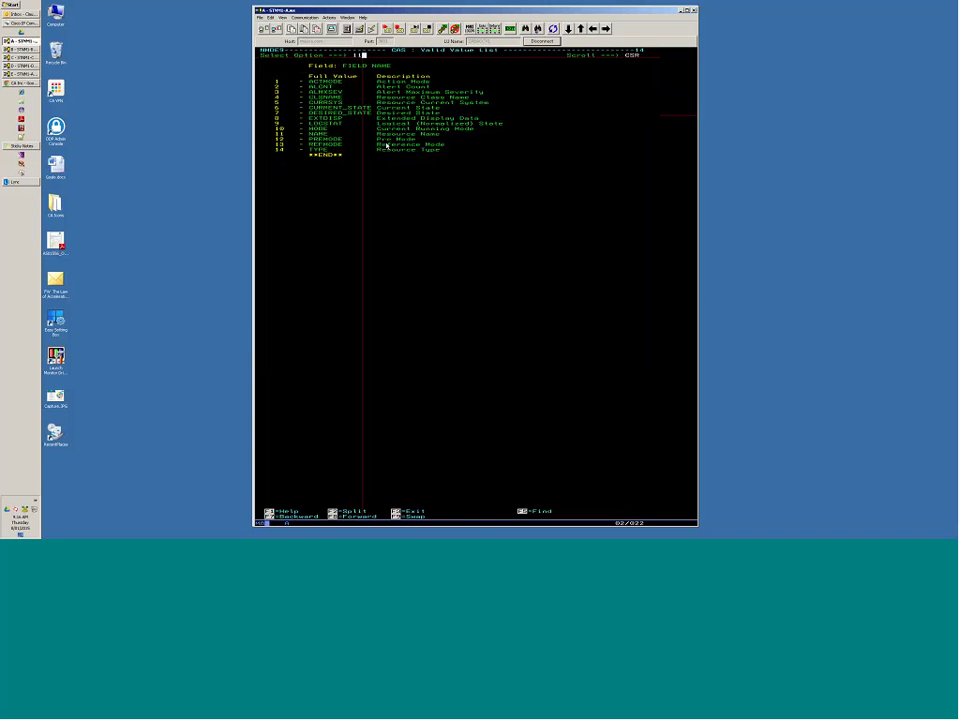
{"action": "key", "text": "Return"}
{"action": "type", "text": "RESOURCE"}
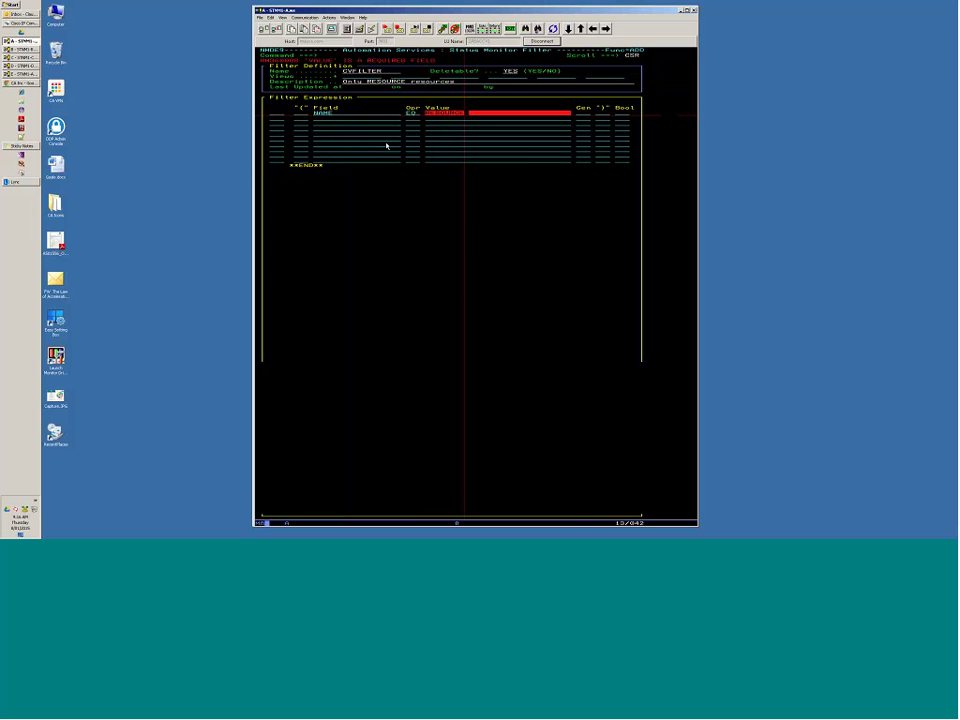
{"action": "key", "text": "Tab"}
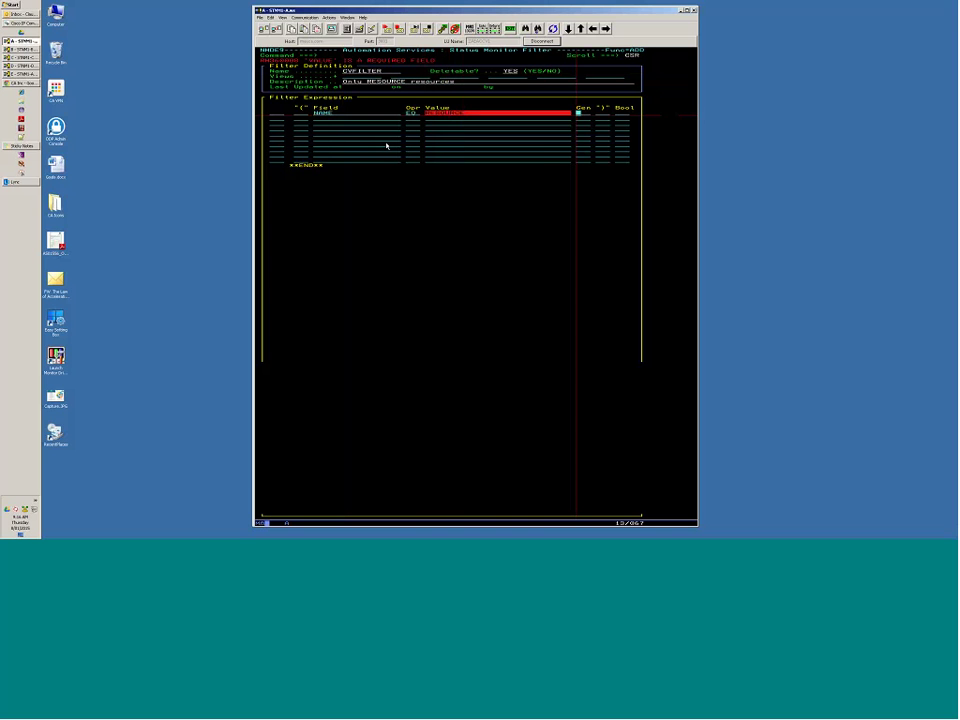
{"action": "type", "text": "Y"}
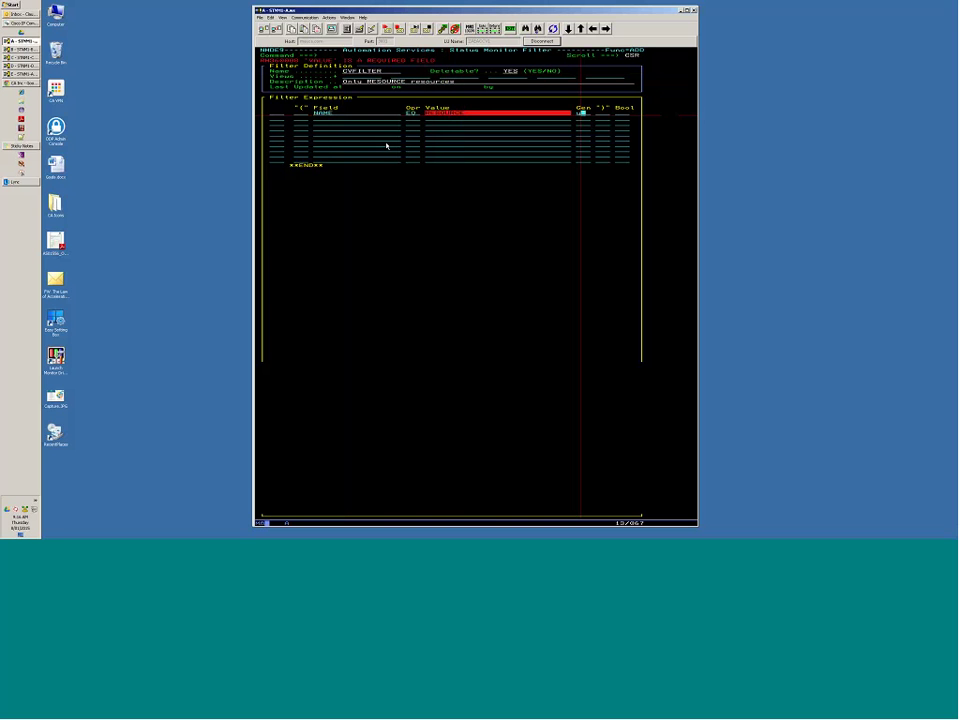
{"action": "key", "text": "Return"}
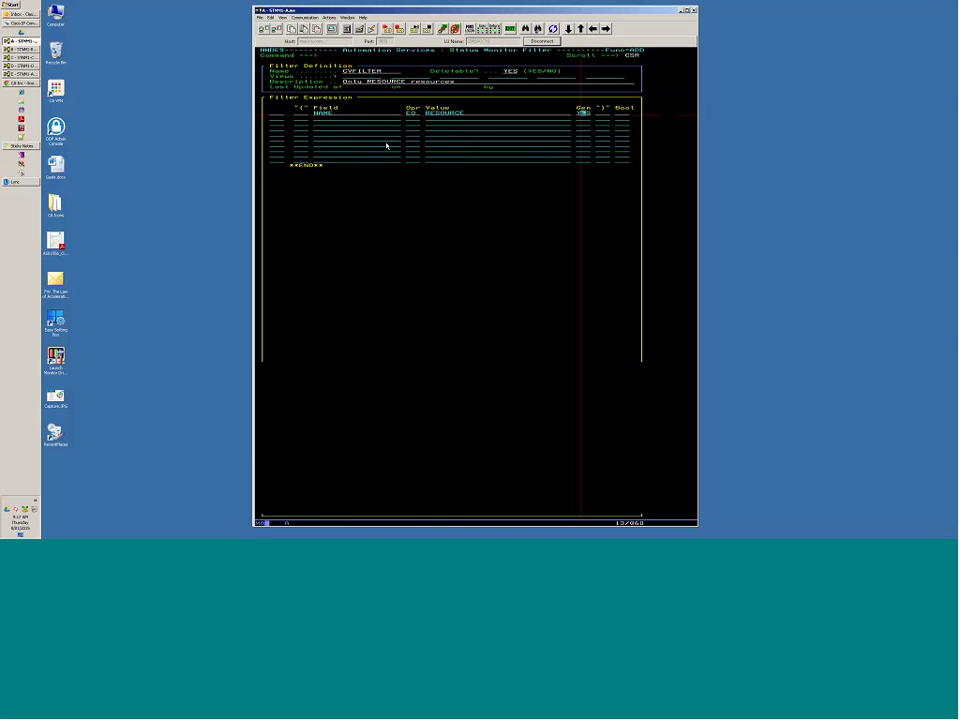
{"action": "key", "text": "Tab"}
{"action": "key", "text": "Tab"}
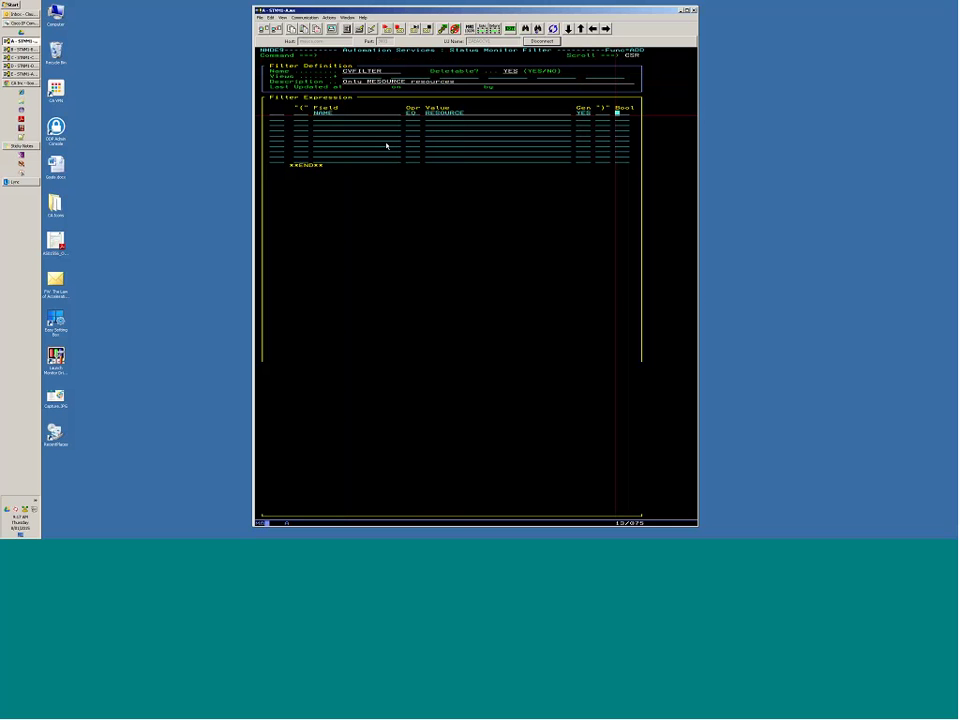
{"action": "key", "text": "F3"}
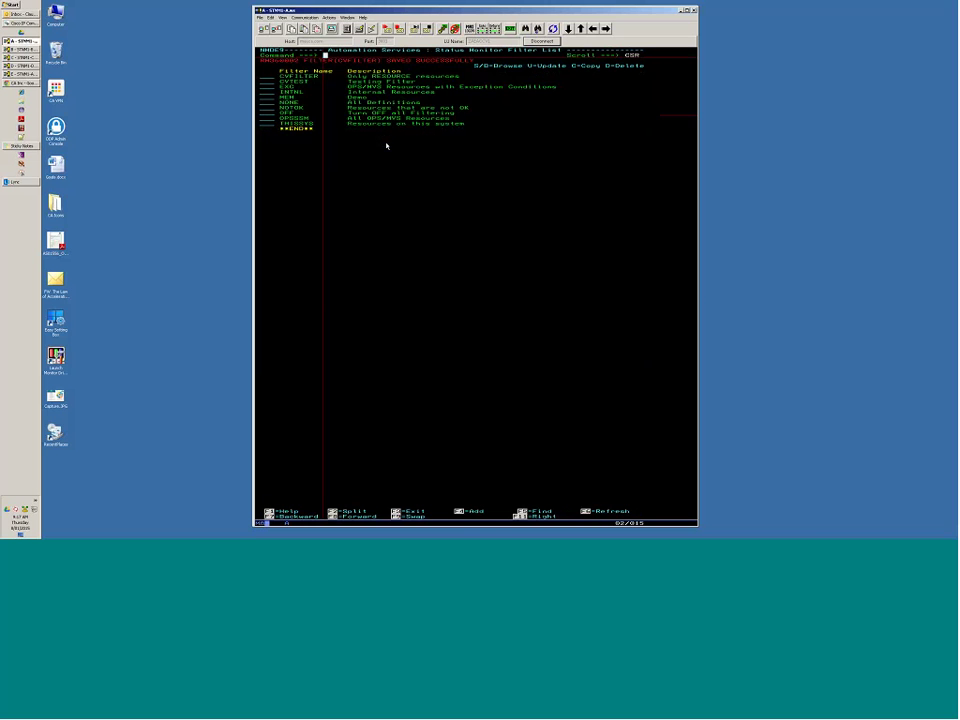
Press F3 twice to back out of the filter list to the administration menus.
{"action": "key", "text": "F3"}
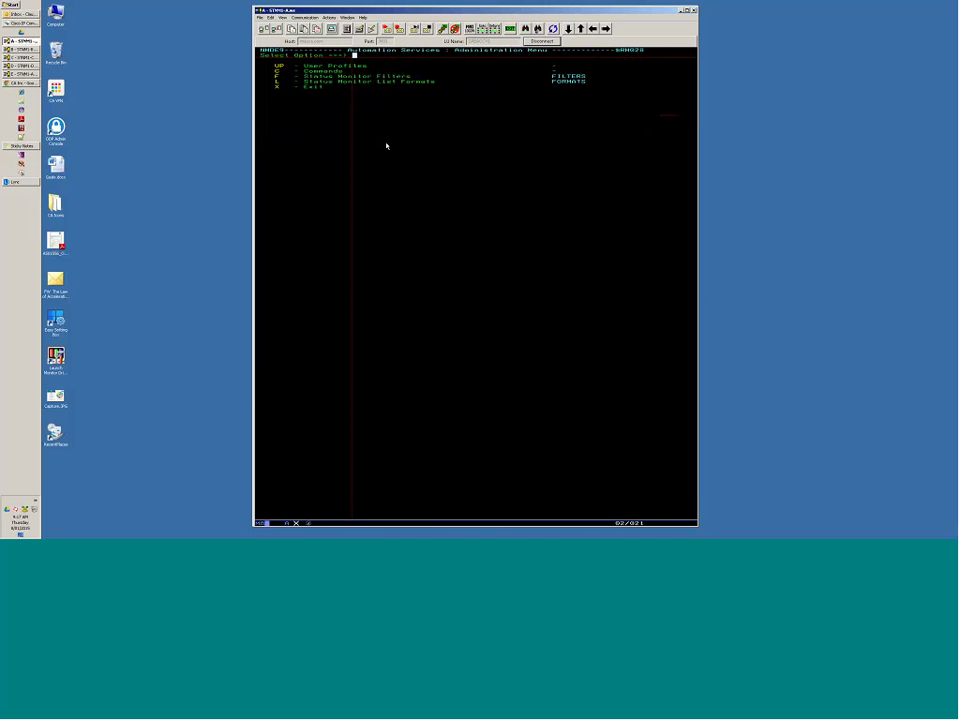
{"action": "key", "text": "F3"}
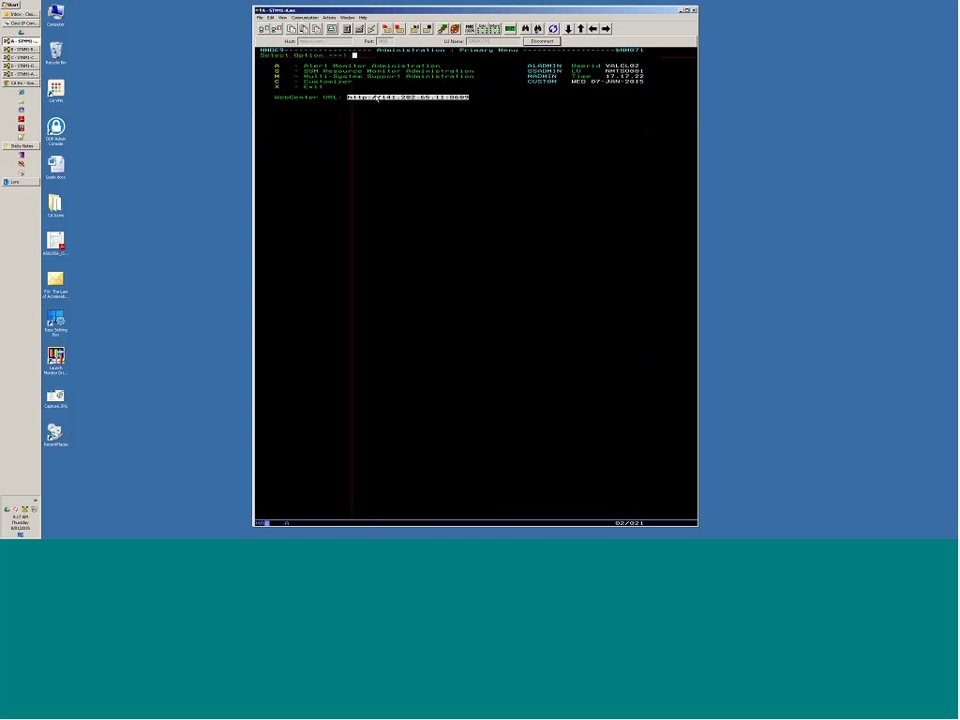
Log in to the NMDE9 WebCenter and open Monitoring > Resources to list all 17 resources.
{"action": "left_click", "coordinate": [423, 100]}
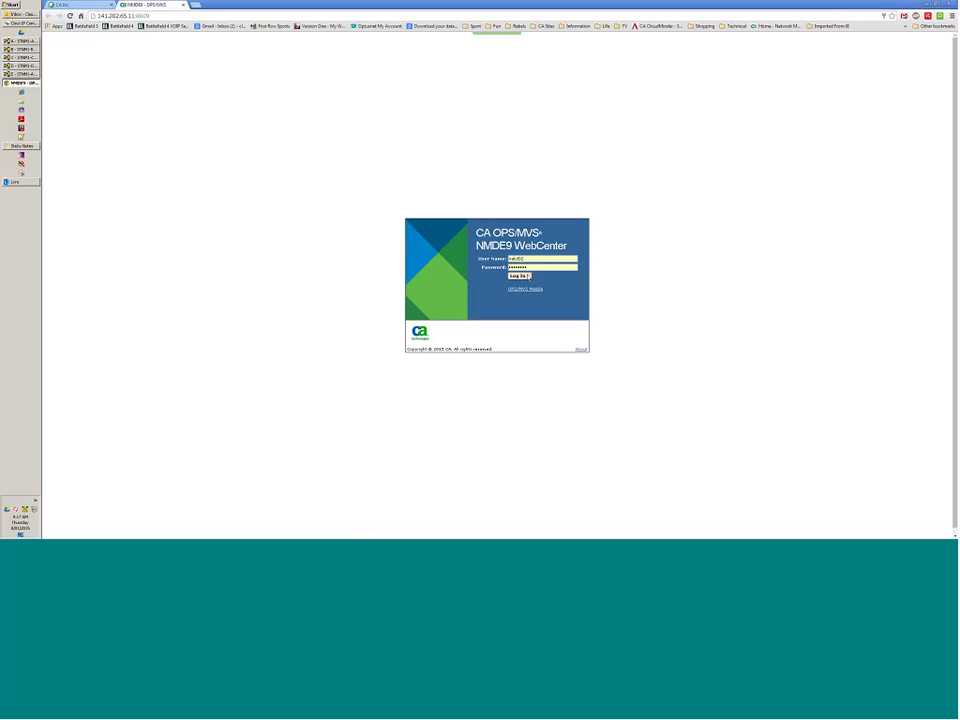
{"action": "left_click", "coordinate": [522, 276]}
{"action": "left_click", "coordinate": [518, 278]}
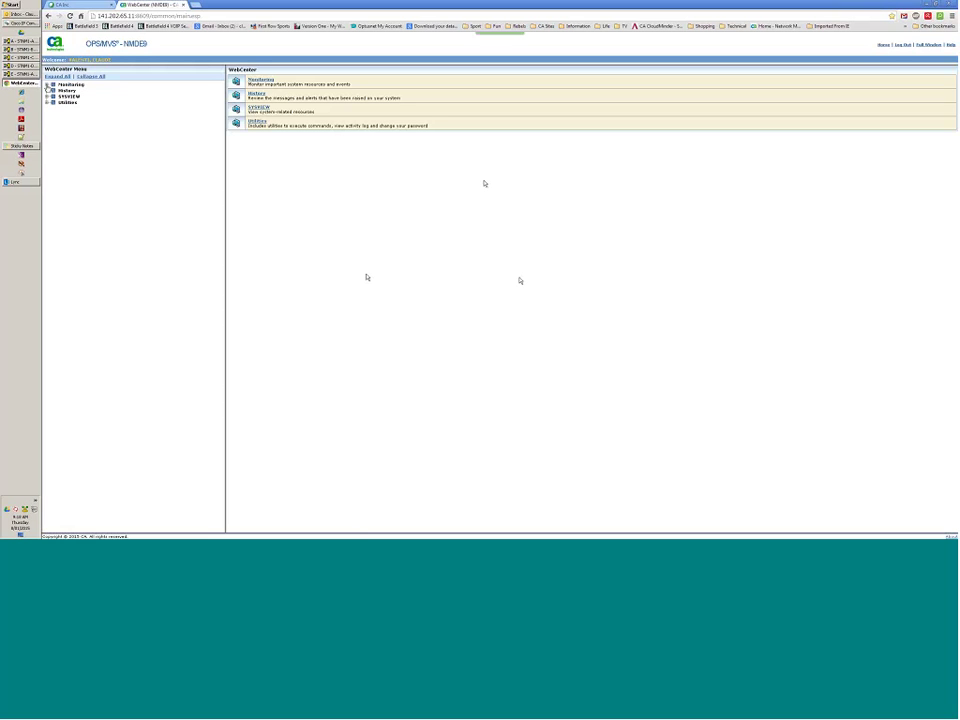
{"action": "left_click", "coordinate": [47, 85]}
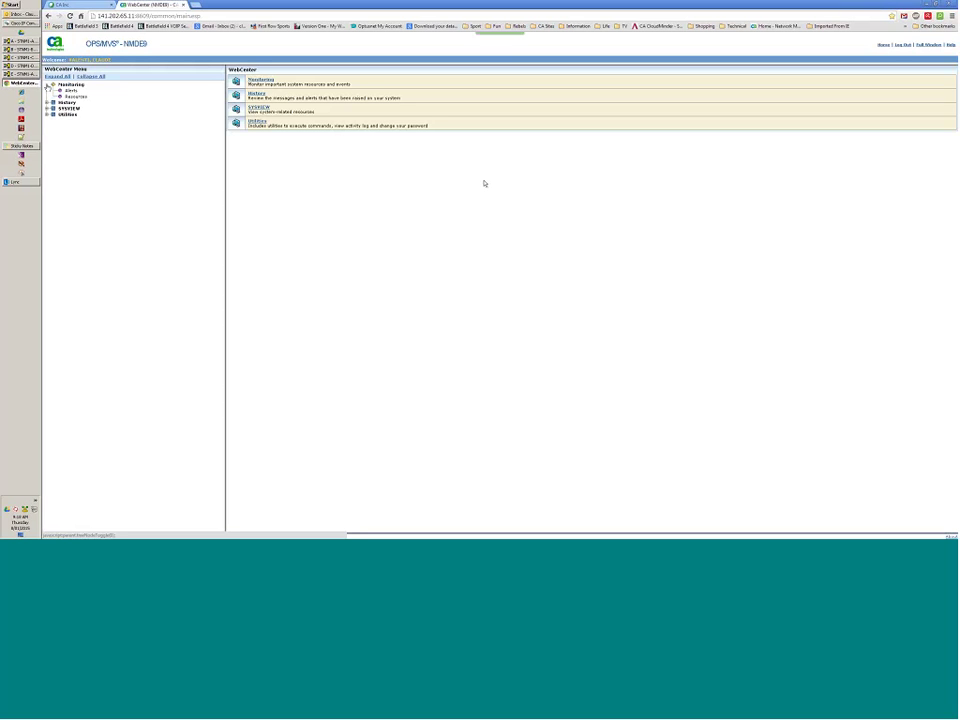
{"action": "left_click", "coordinate": [76, 96]}
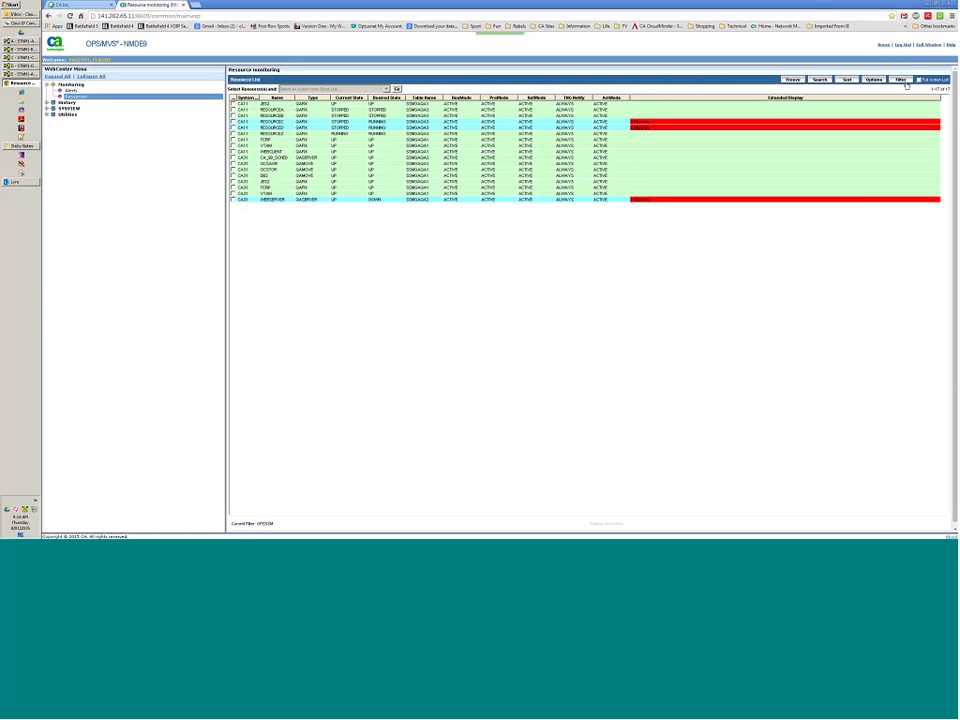
Apply the THISSYS filter to show only this system's CA11 resources.
{"action": "left_click", "coordinate": [900, 80]}
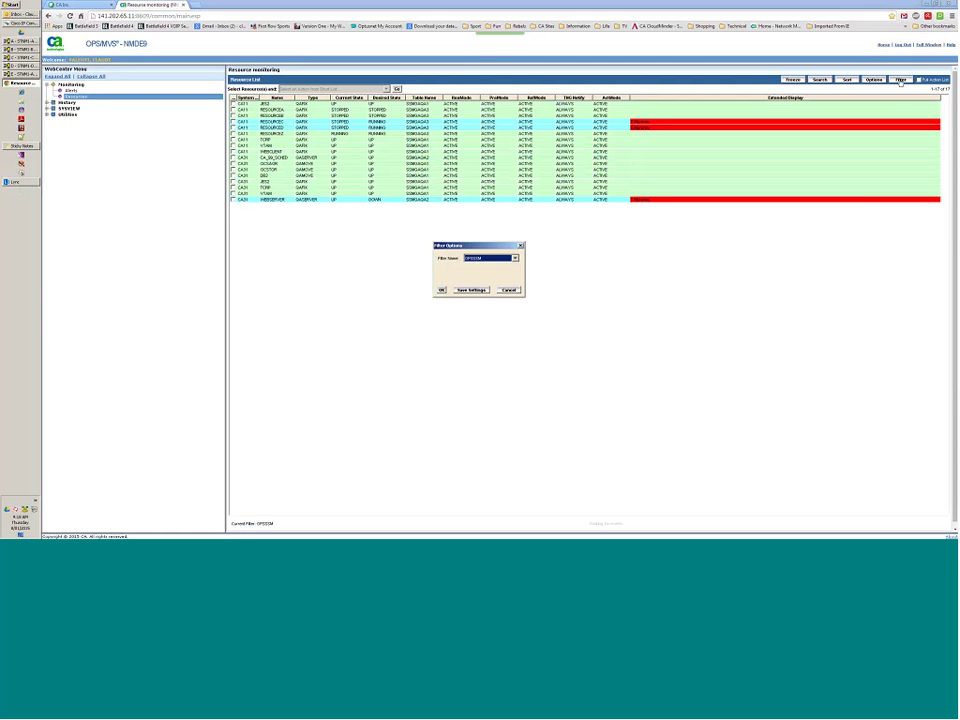
{"action": "left_click", "coordinate": [515, 258]}
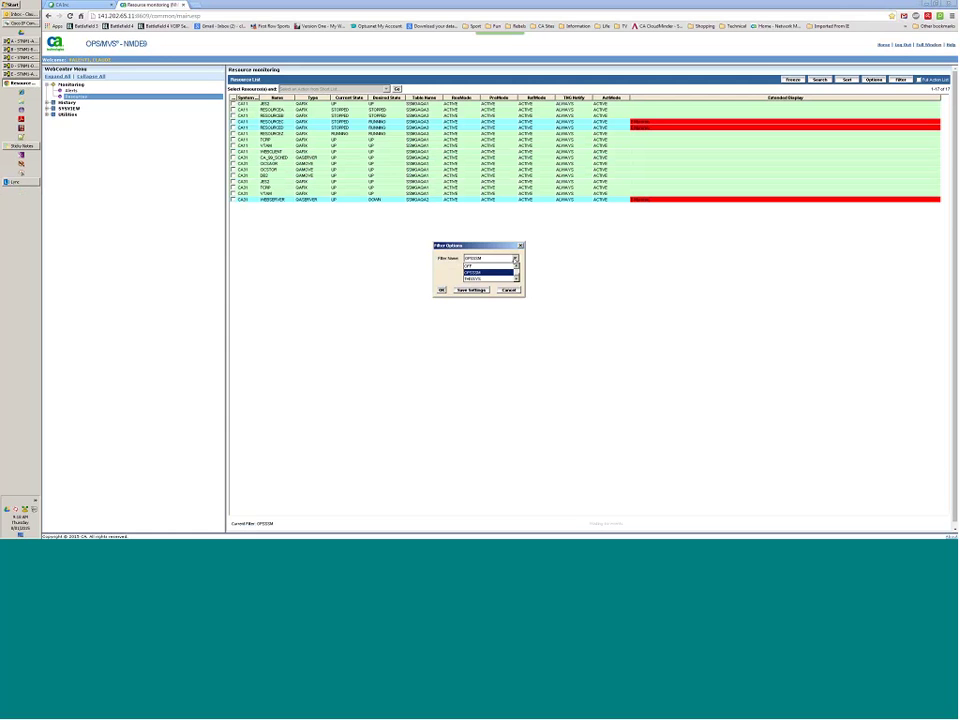
{"action": "left_click", "coordinate": [495, 278]}
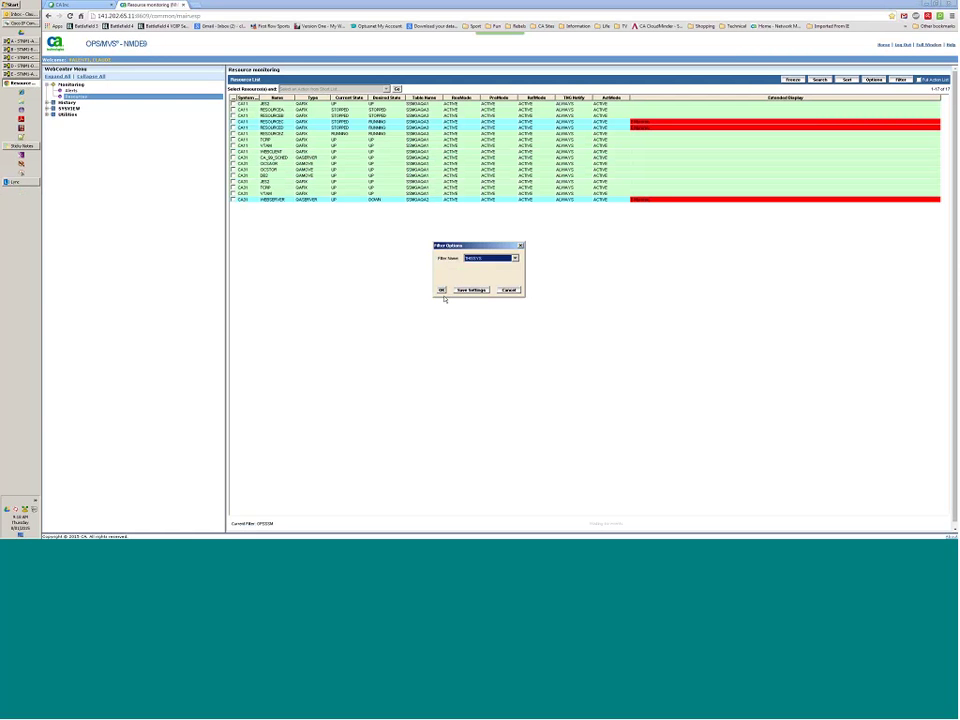
{"action": "left_click", "coordinate": [443, 291]}
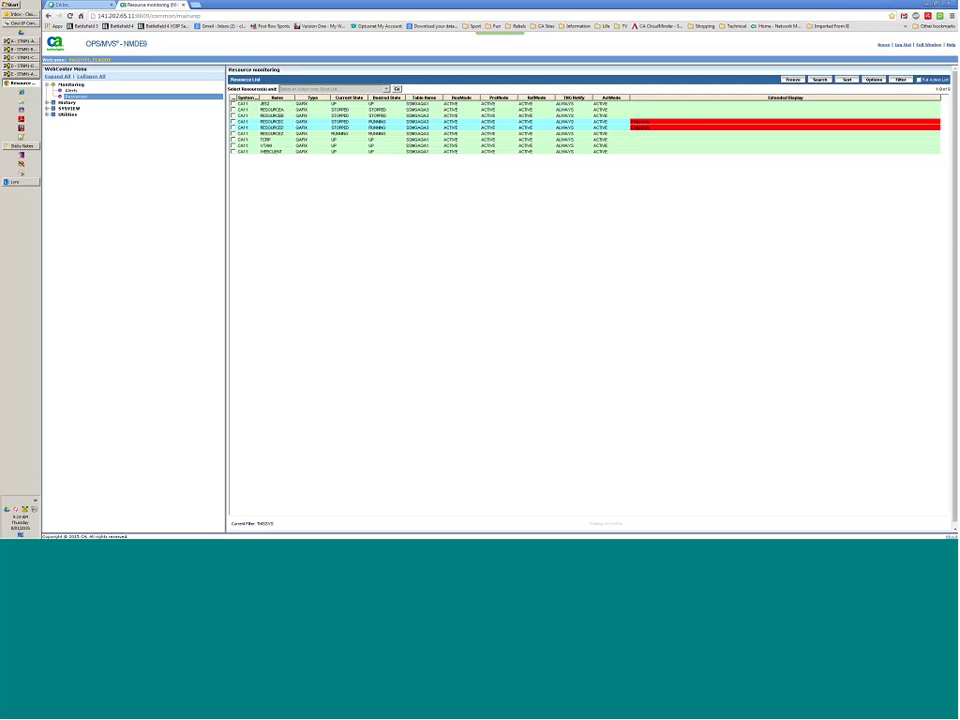
Switch the filter to CVFILTER, leaving only the five RESOURCE entries.
{"action": "left_click", "coordinate": [901, 80]}
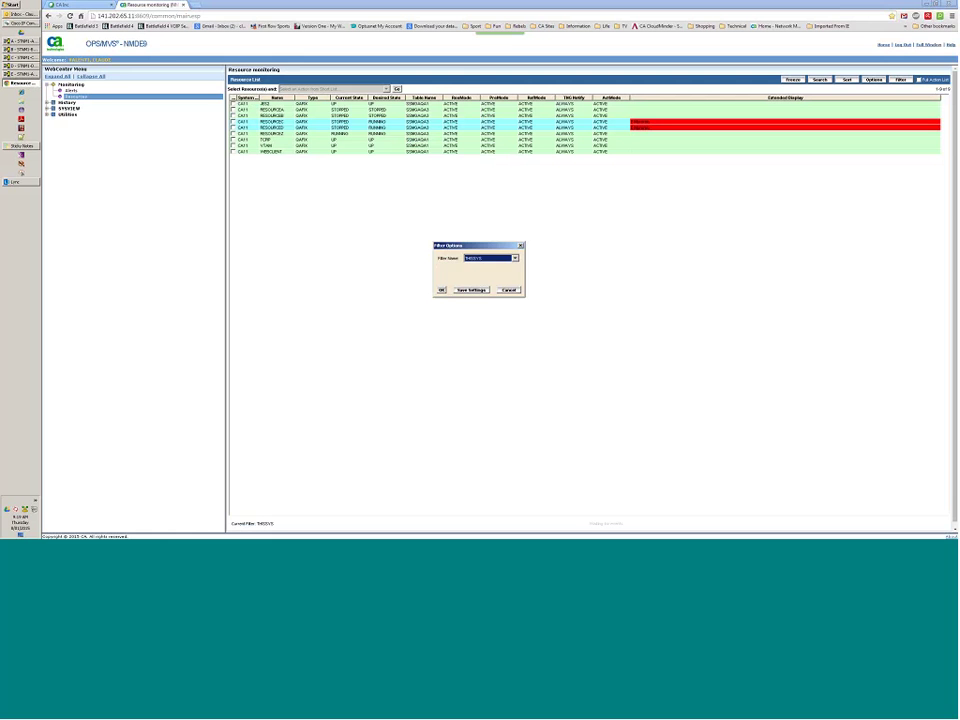
{"action": "key", "text": "alt+Down"}
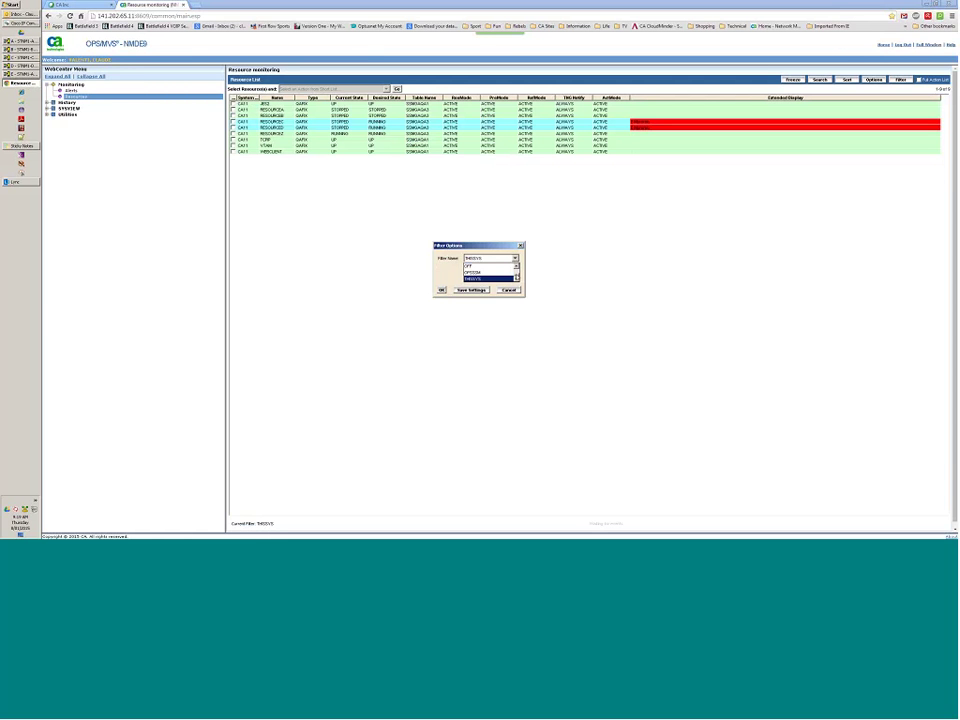
{"action": "scroll", "coordinate": [474, 279], "scroll_direction": "up", "scroll_amount": 1}
{"action": "left_click", "coordinate": [474, 279]}
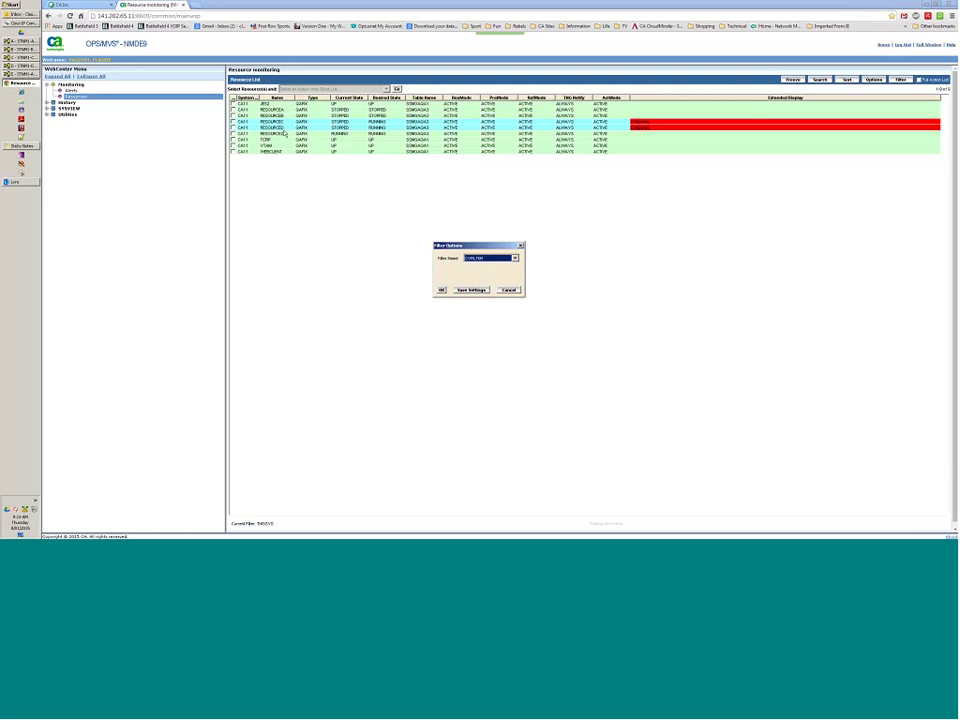
{"action": "left_click", "coordinate": [441, 290]}
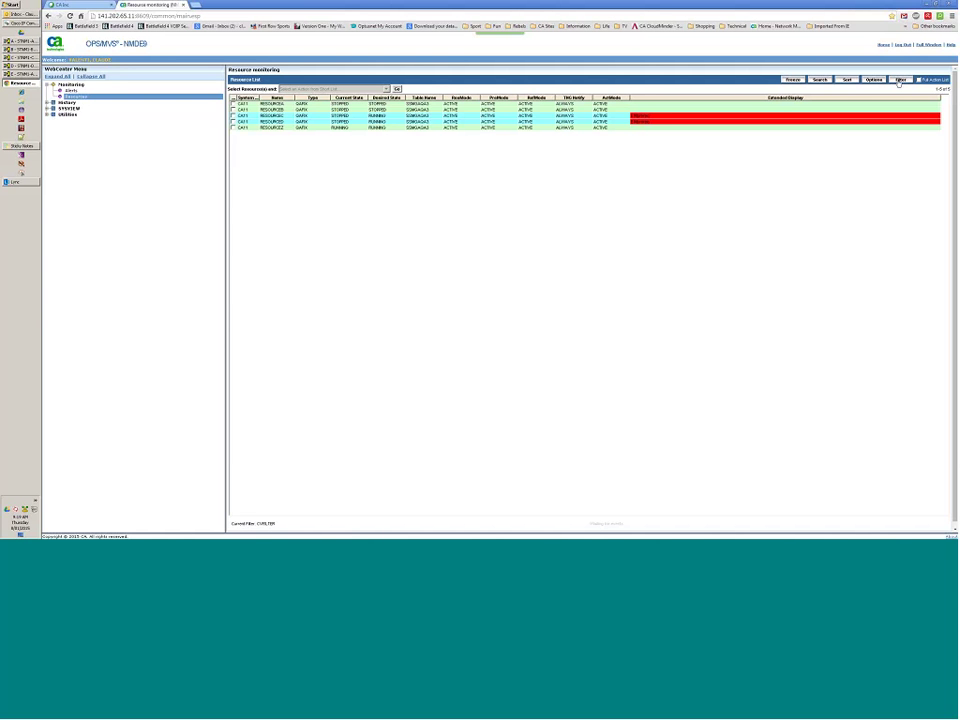
Reapply the OPSSSM filter to show all 17 resources, then bring up the column Options.
{"action": "left_click", "coordinate": [899, 80]}
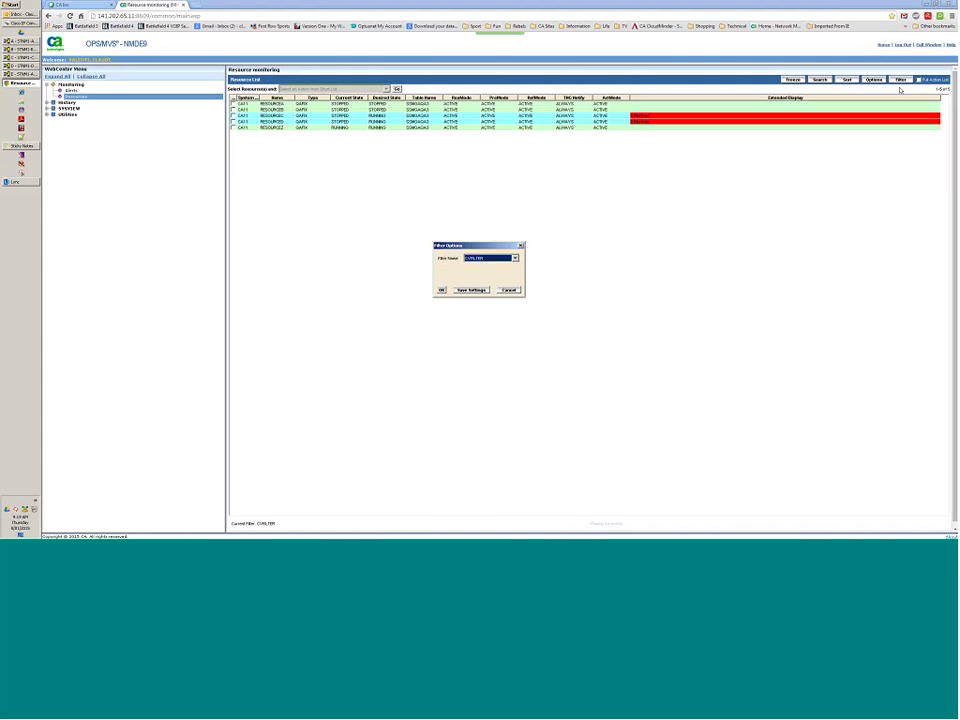
{"action": "key", "text": "alt+Down"}
{"action": "key", "text": "Down"}
{"action": "key", "text": "Down"}
{"action": "key", "text": "Down"}
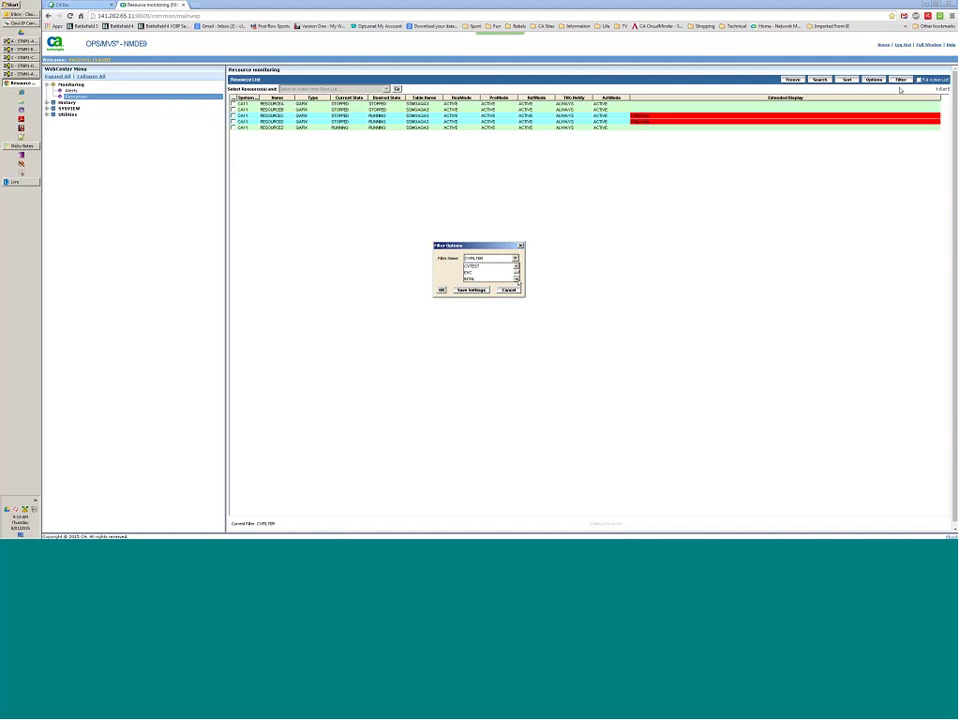
{"action": "key", "text": "Down"}
{"action": "key", "text": "Down"}
{"action": "key", "text": "Down"}
{"action": "scroll", "coordinate": [483, 274], "scroll_direction": "down", "scroll_amount": 1}
{"action": "left_click", "coordinate": [483, 273]}
{"action": "left_click", "coordinate": [441, 289]}
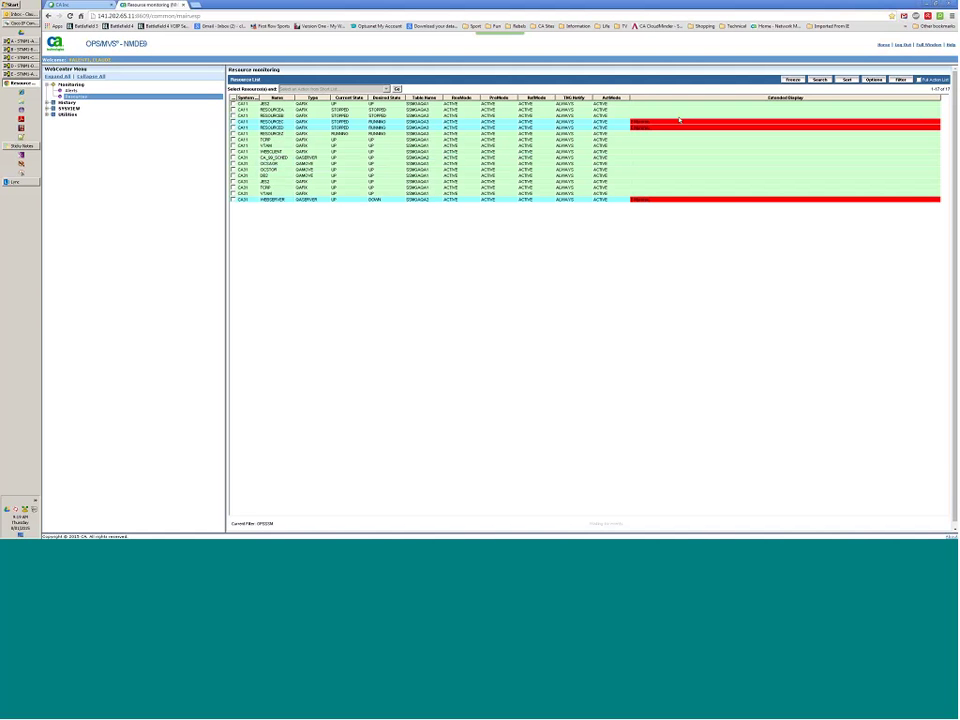
{"action": "left_click", "coordinate": [874, 80]}
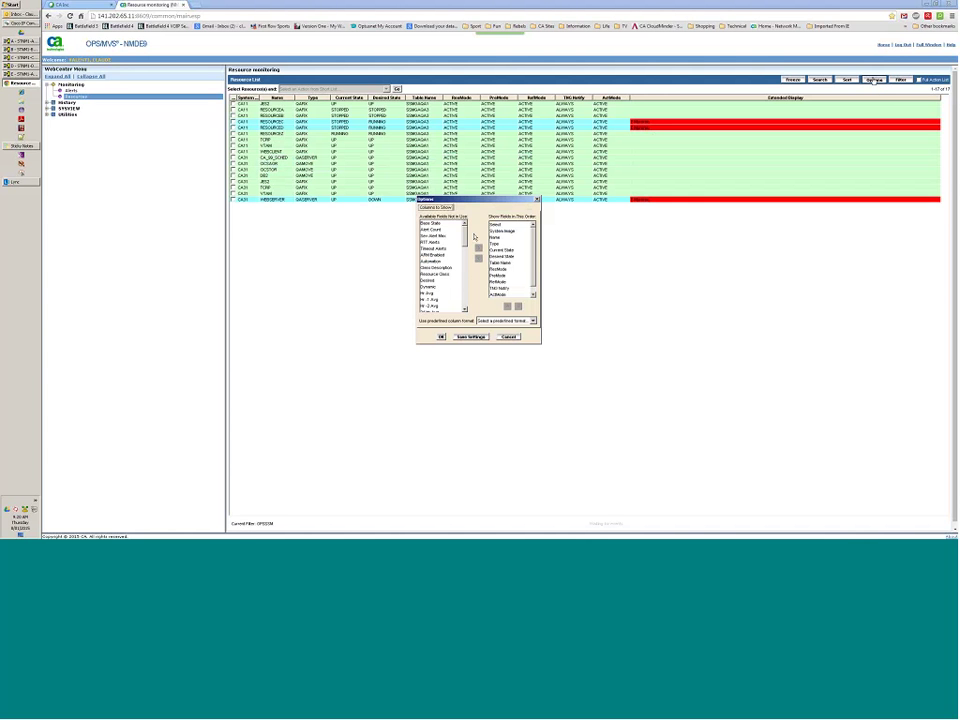
Add the Missing Prereq field to the shown columns and move it up to follow Desired State.
{"action": "left_click_drag", "start_coordinate": [474, 237], "coordinate": [471, 290]}
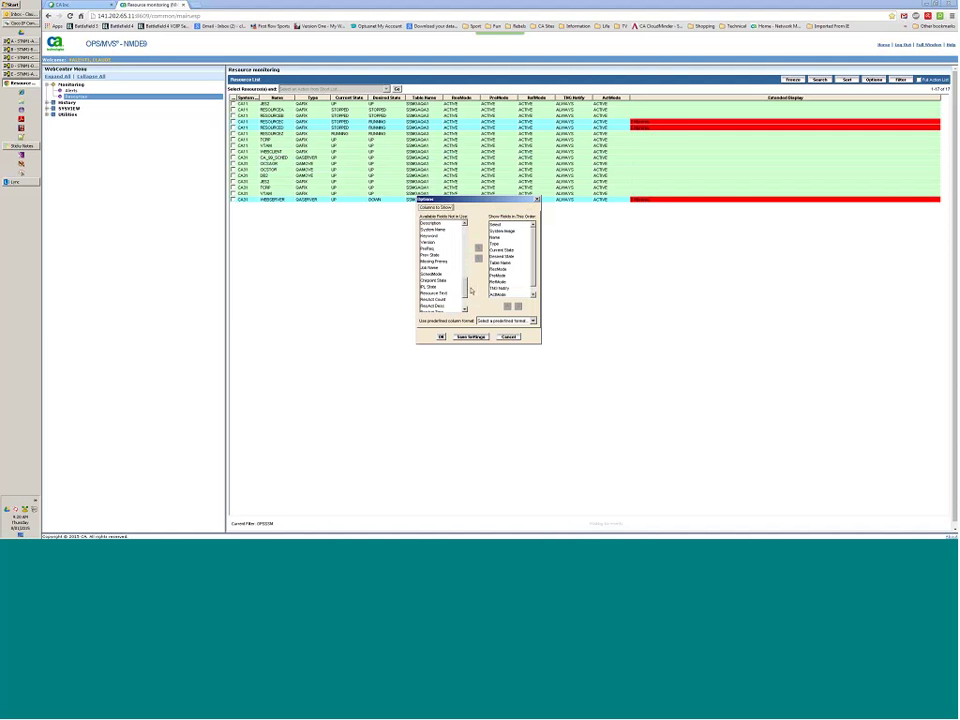
{"action": "left_click", "coordinate": [440, 262]}
{"action": "left_click", "coordinate": [478, 248]}
{"action": "scroll", "coordinate": [538, 283], "scroll_direction": "down", "scroll_amount": 1}
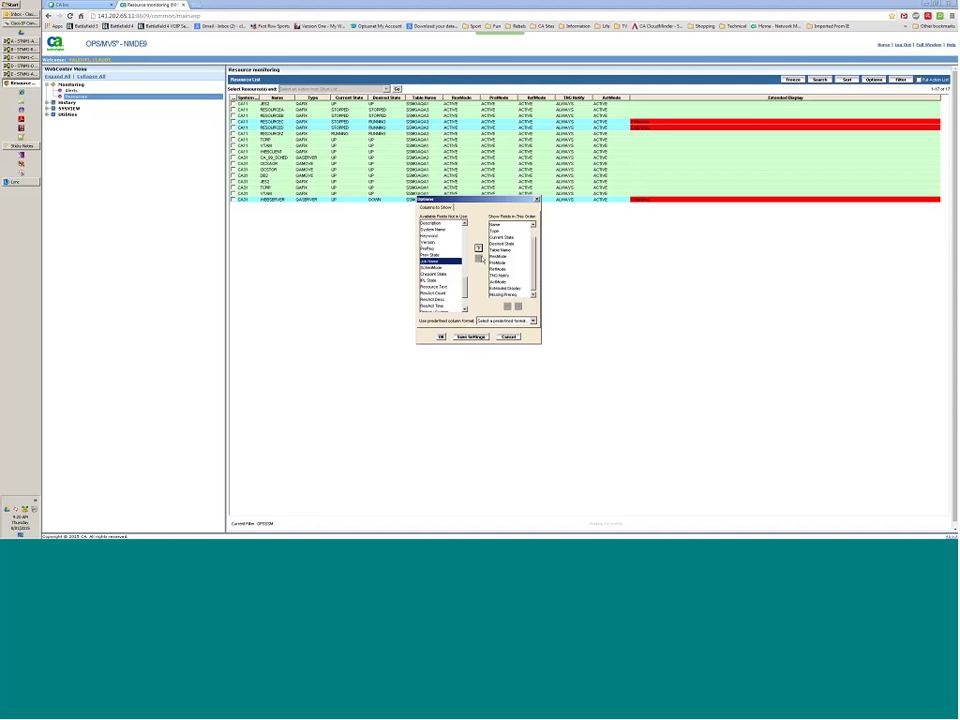
{"action": "left_click", "coordinate": [503, 294]}
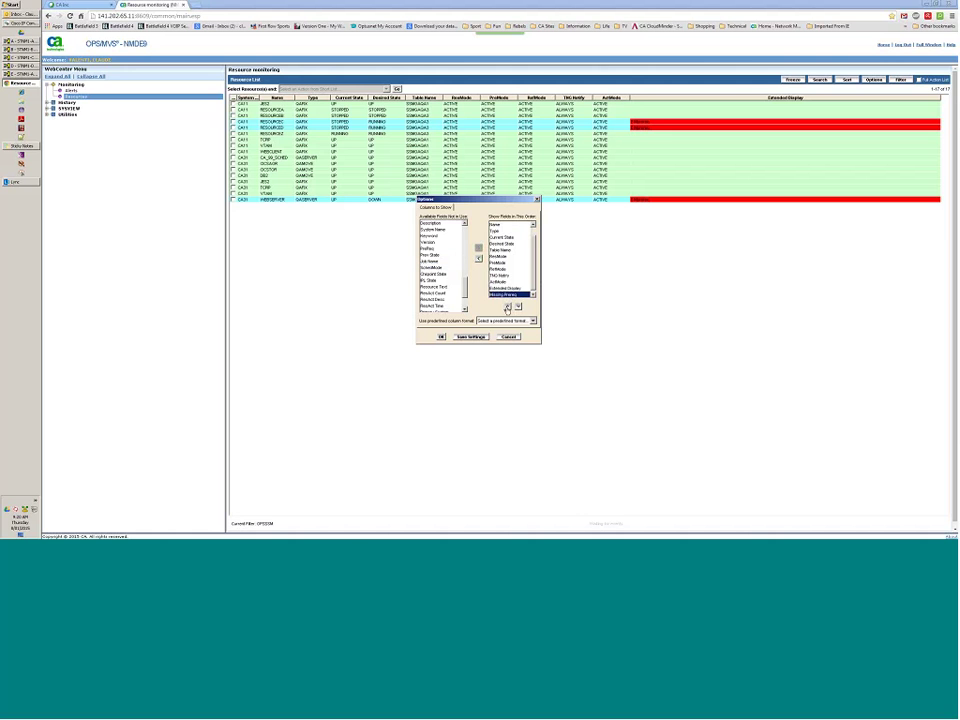
{"action": "left_click", "coordinate": [507, 306]}
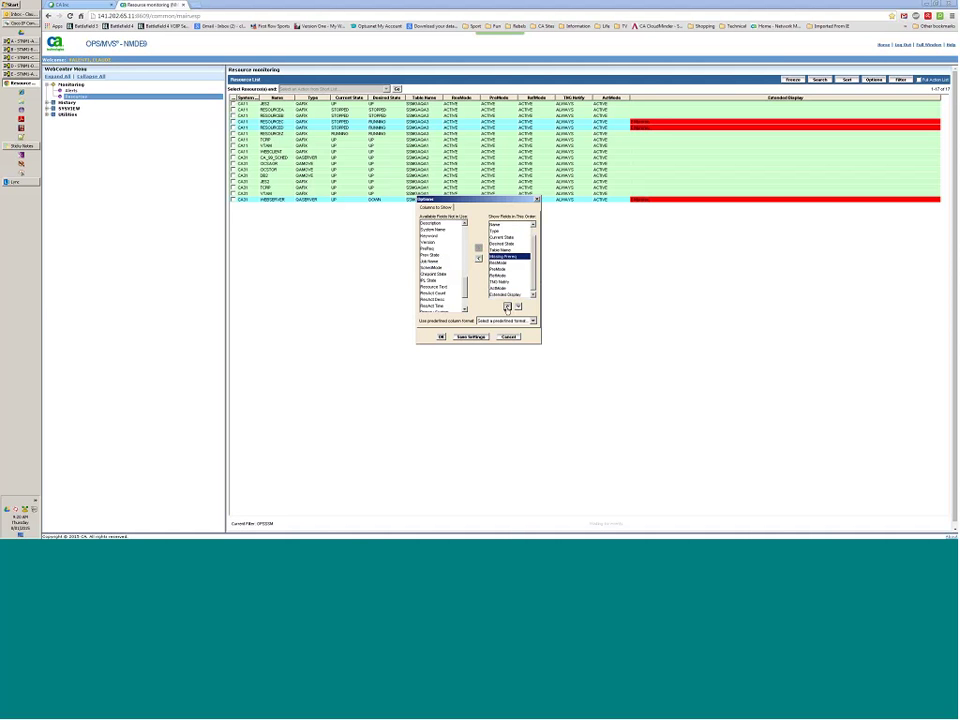
{"action": "left_click", "coordinate": [507, 307]}
{"action": "left_click", "coordinate": [441, 337]}
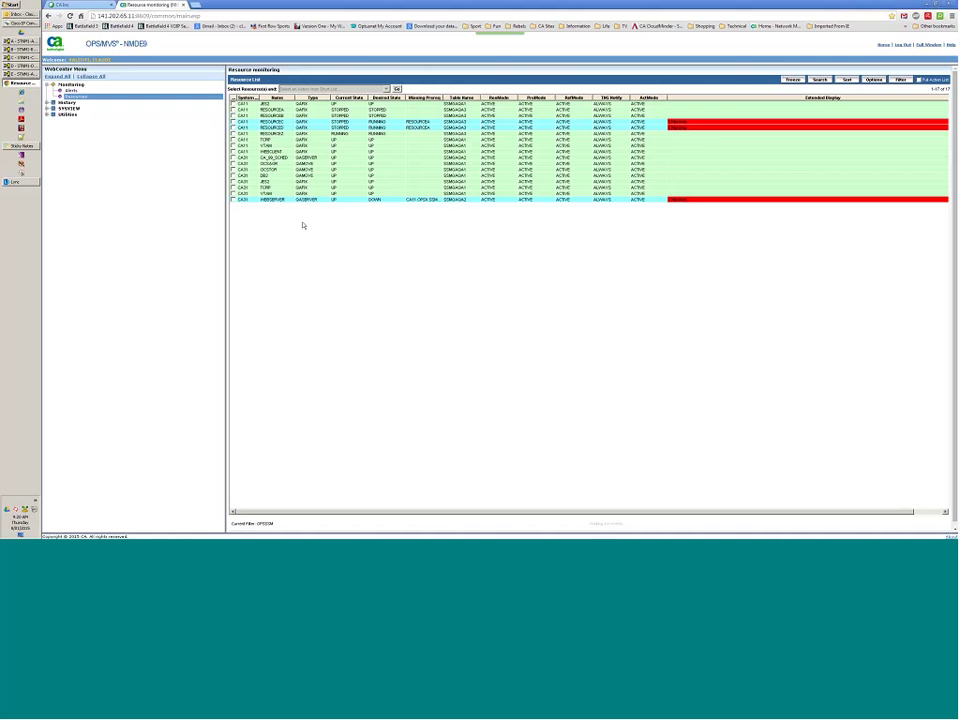
Drag the Missing Prereq column border wider so RESOURCEA and WEBCLIENT entries are readable.
{"action": "left_click_drag", "start_coordinate": [441, 97], "coordinate": [491, 98]}
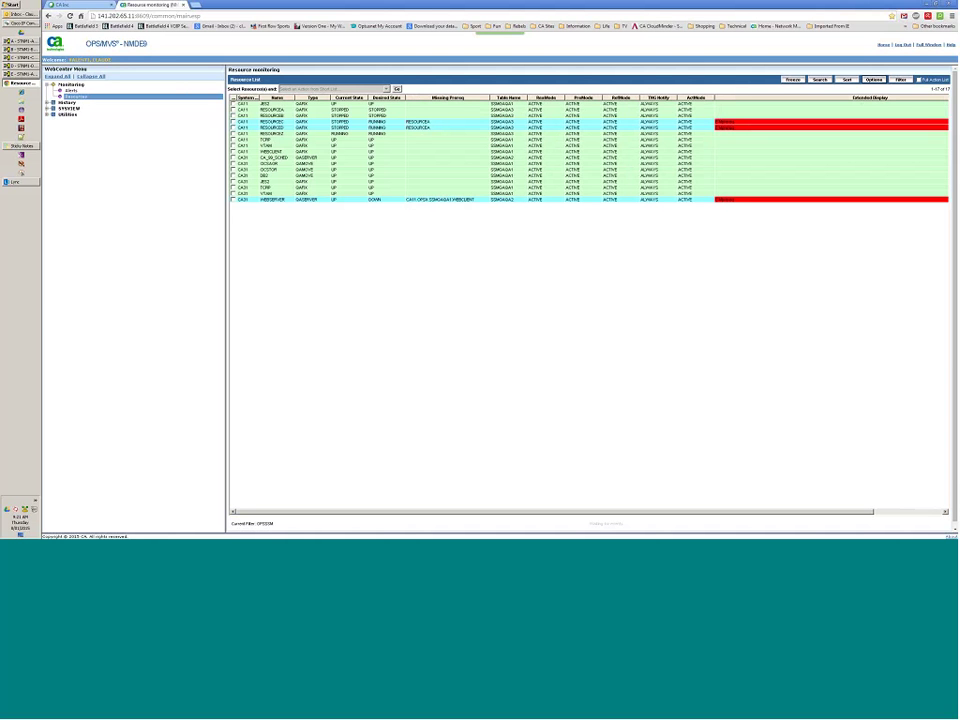
Run 'Set desired state to DOWN' on a CA31 resource and acknowledge the success message.
{"action": "left_click", "coordinate": [233, 169]}
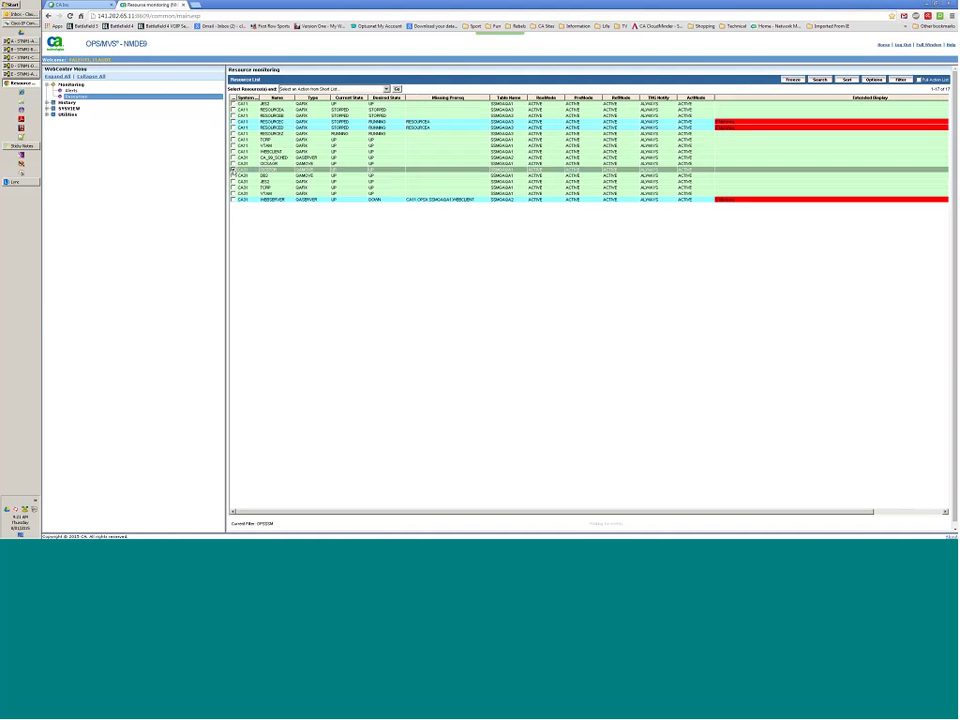
{"action": "left_click", "coordinate": [233, 171]}
{"action": "left_click", "coordinate": [333, 89]}
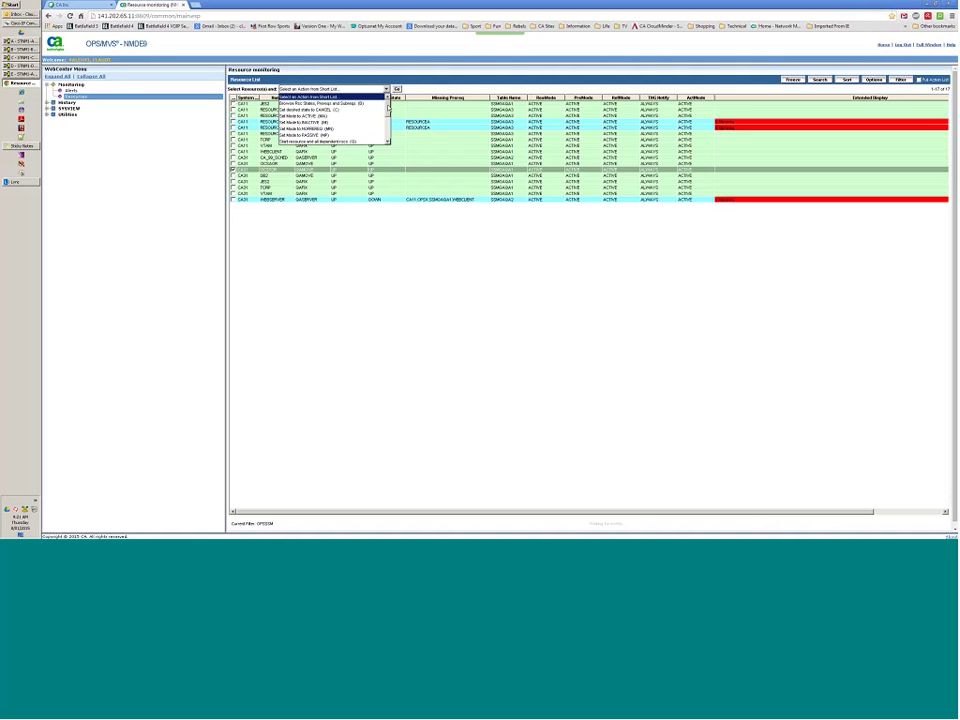
{"action": "scroll", "coordinate": [388, 105], "scroll_direction": "down", "scroll_amount": 1}
{"action": "scroll", "coordinate": [388, 108], "scroll_direction": "down", "scroll_amount": 1}
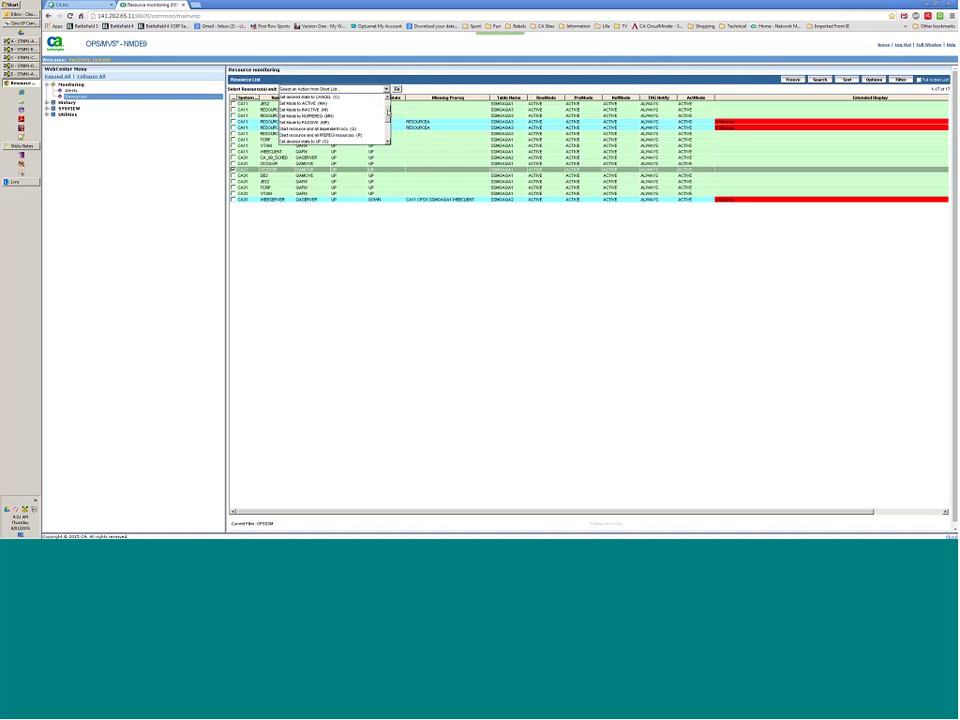
{"action": "scroll", "coordinate": [388, 108], "scroll_direction": "up", "scroll_amount": 1}
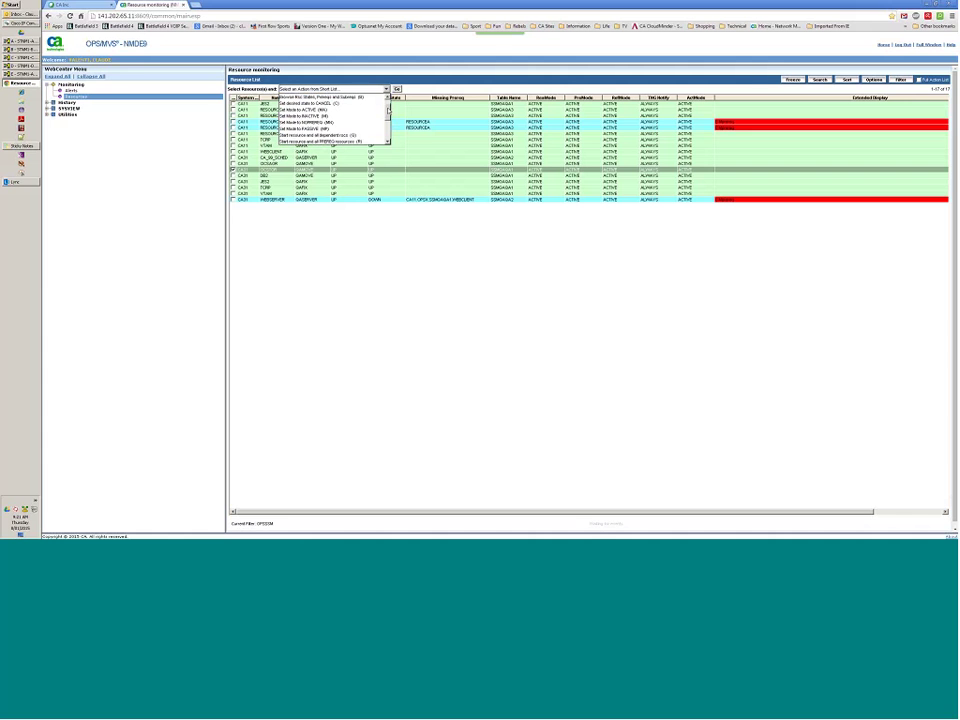
{"action": "scroll", "coordinate": [388, 108], "scroll_direction": "down", "scroll_amount": 2}
{"action": "scroll", "coordinate": [388, 113], "scroll_direction": "down", "scroll_amount": 3}
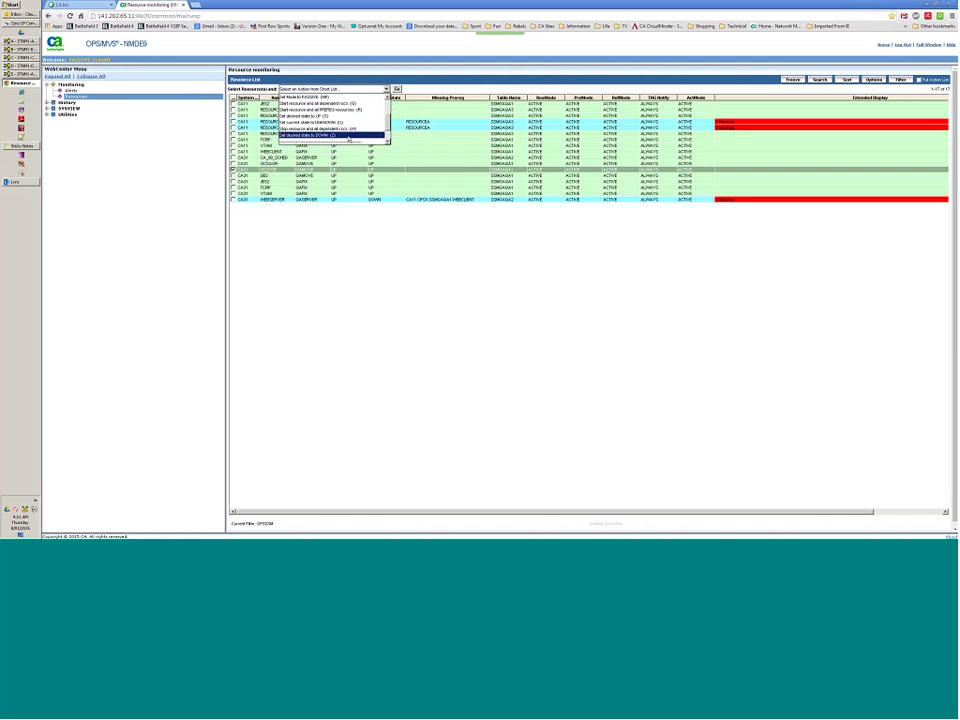
{"action": "left_click", "coordinate": [347, 136]}
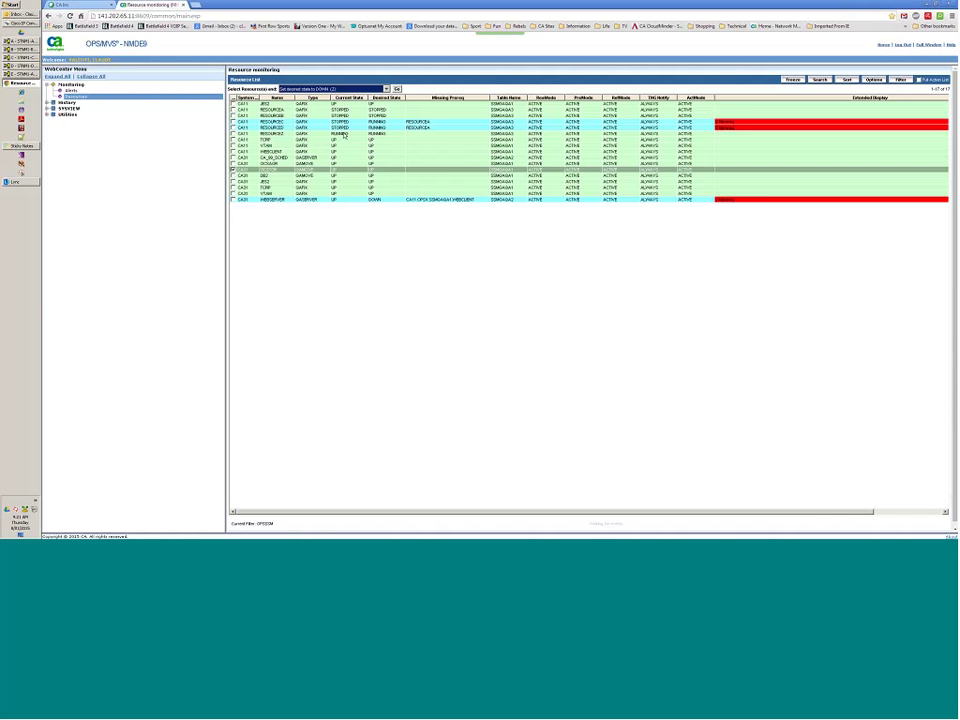
{"action": "left_click", "coordinate": [397, 90]}
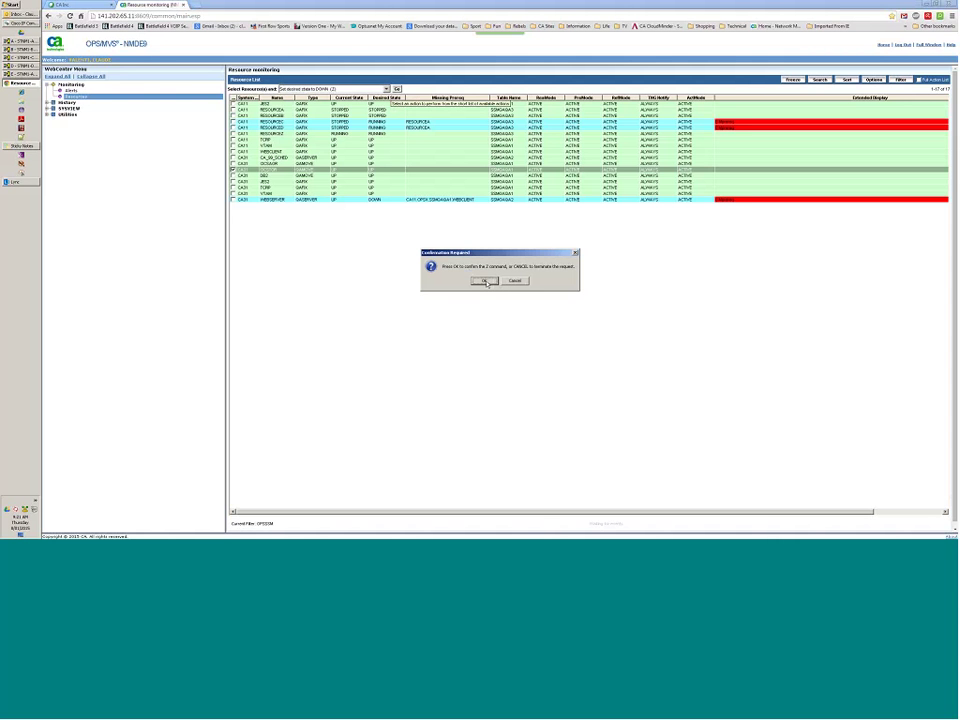
{"action": "left_click", "coordinate": [484, 281]}
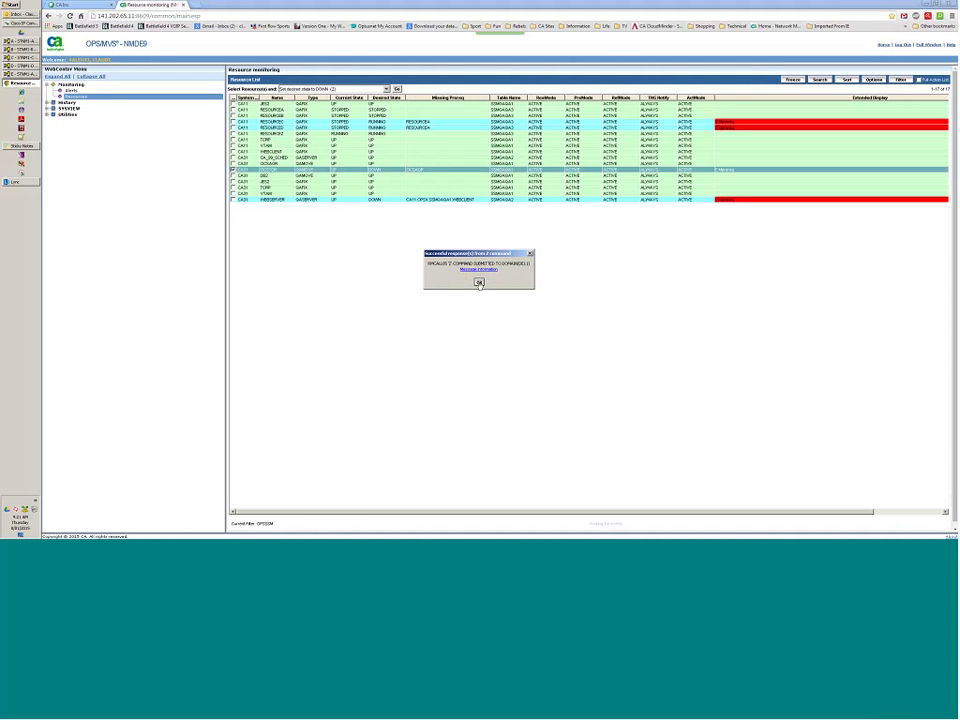
{"action": "left_click", "coordinate": [479, 283]}
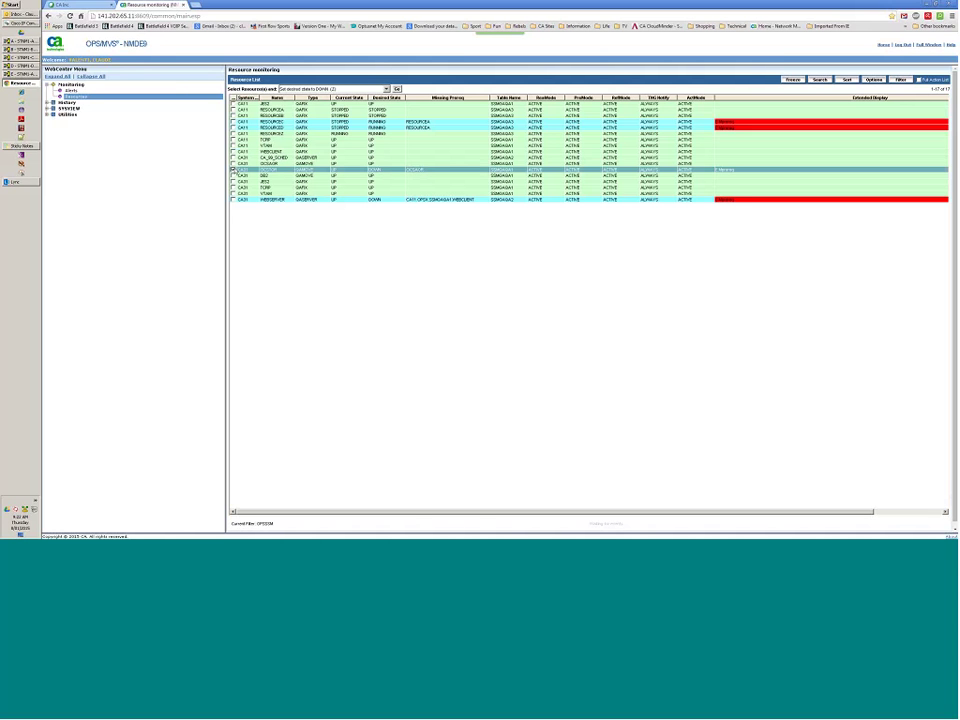
Run 'Set desired state to DOWN (Z)' on the second CA31 GAMOVE resource and confirm.
{"action": "left_click", "coordinate": [233, 163]}
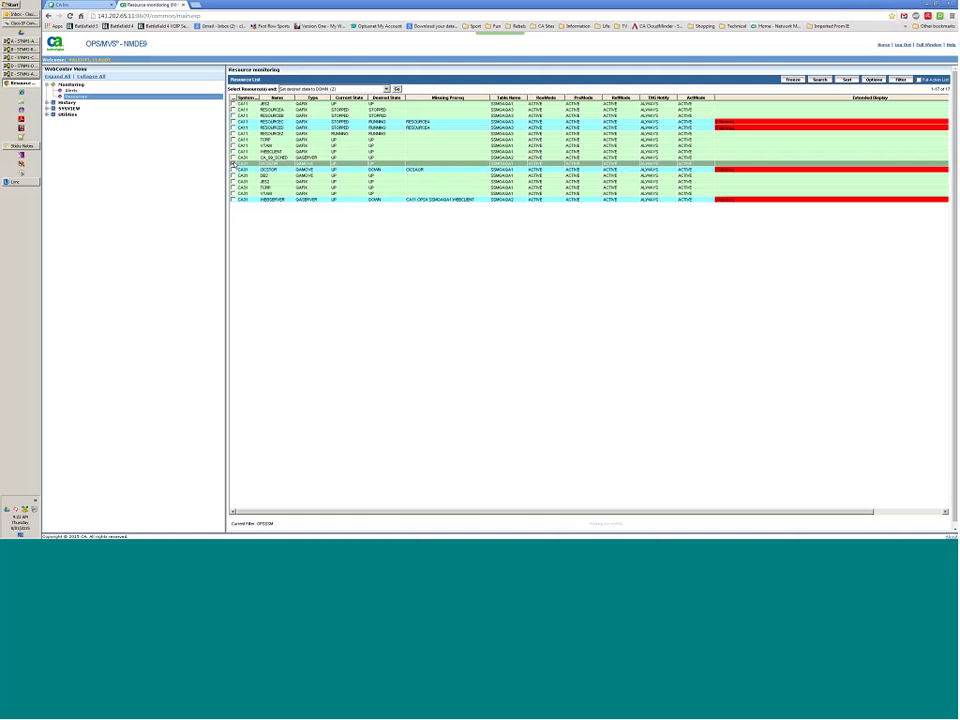
{"action": "left_click", "coordinate": [386, 89]}
{"action": "left_click", "coordinate": [361, 102]}
{"action": "left_click", "coordinate": [386, 89]}
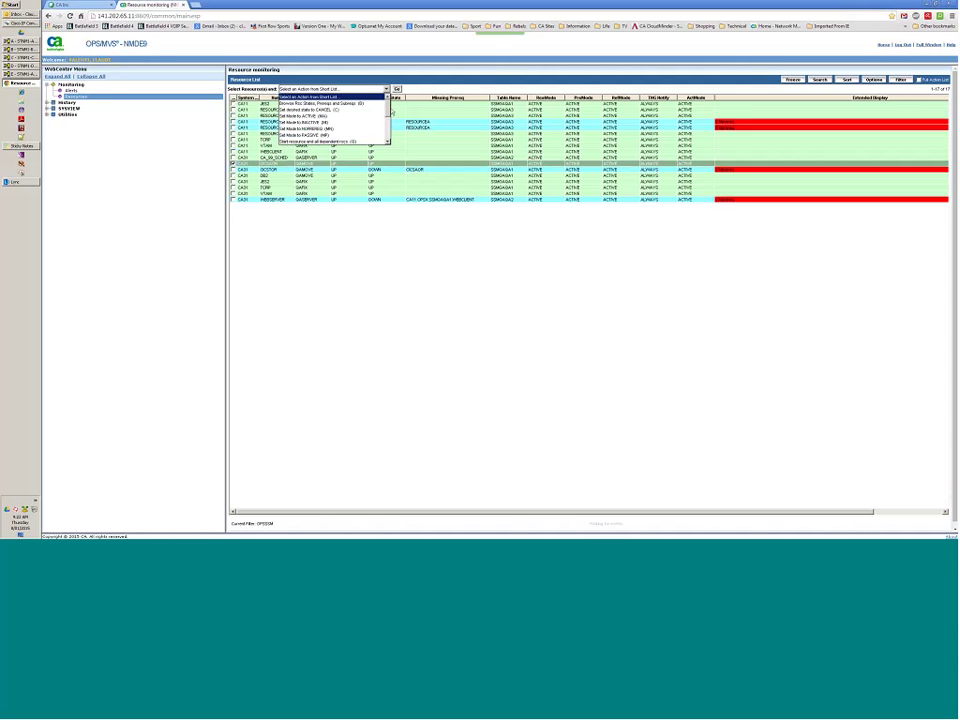
{"action": "left_click_drag", "start_coordinate": [390, 112], "coordinate": [392, 133]}
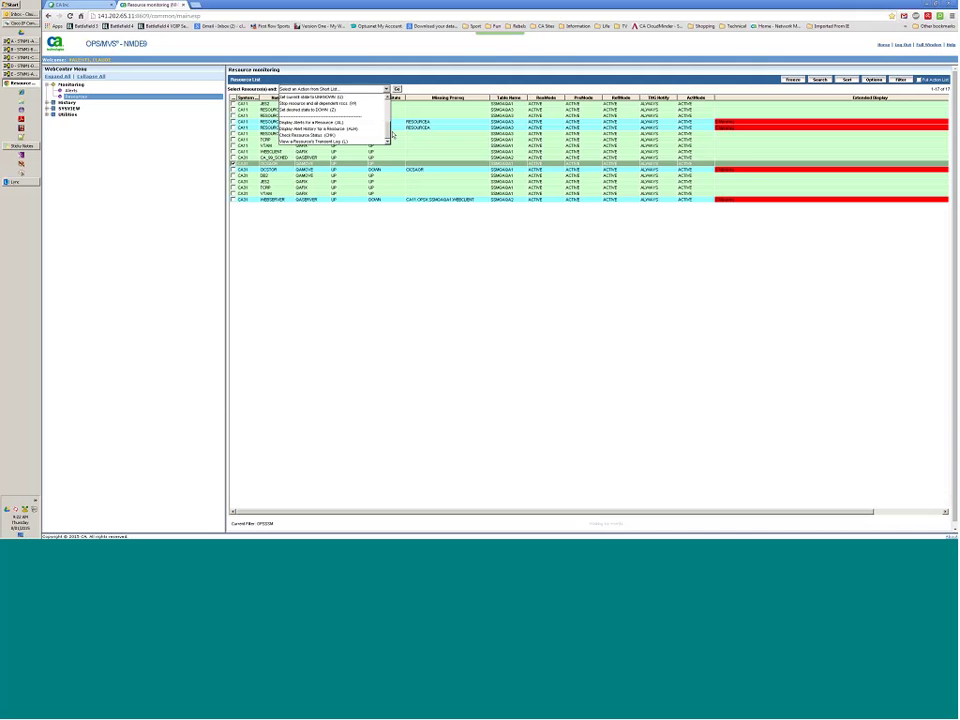
{"action": "left_click", "coordinate": [312, 109]}
{"action": "left_click", "coordinate": [392, 91]}
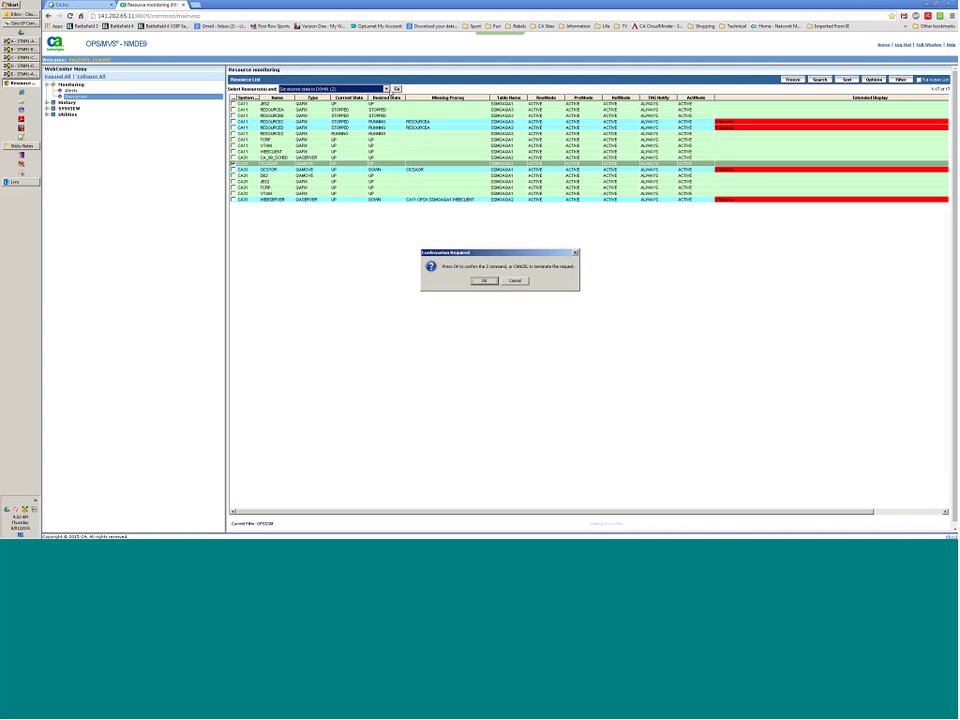
{"action": "left_click", "coordinate": [481, 280]}
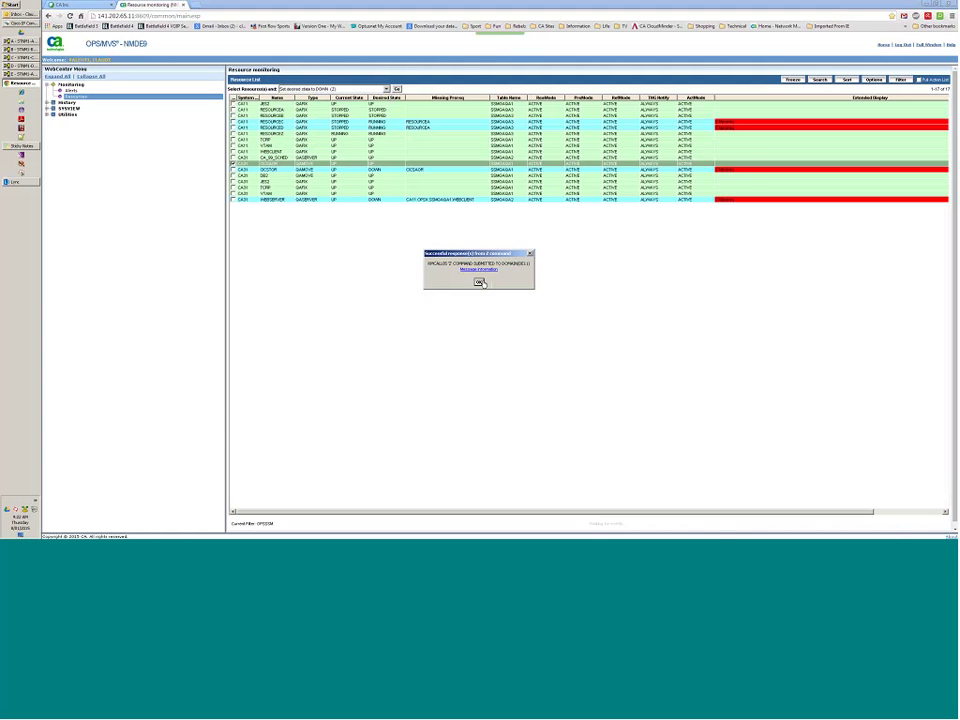
{"action": "left_click", "coordinate": [479, 282]}
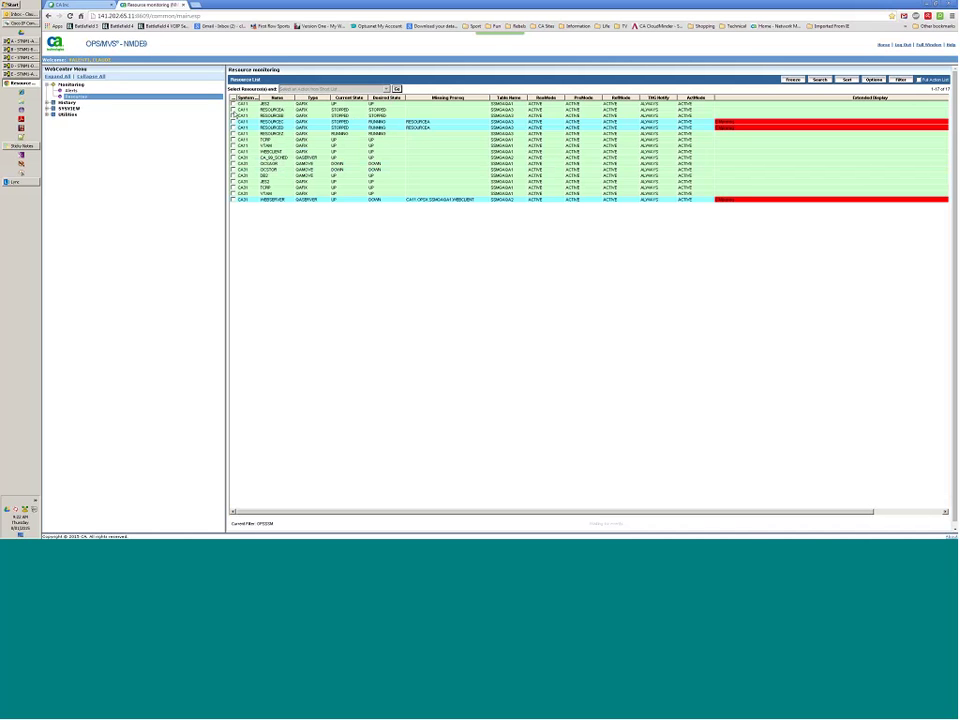
Select RESOURCEA and choose 'Start resource and all dependent rscs (G)' as the action.
{"action": "left_click", "coordinate": [233, 110]}
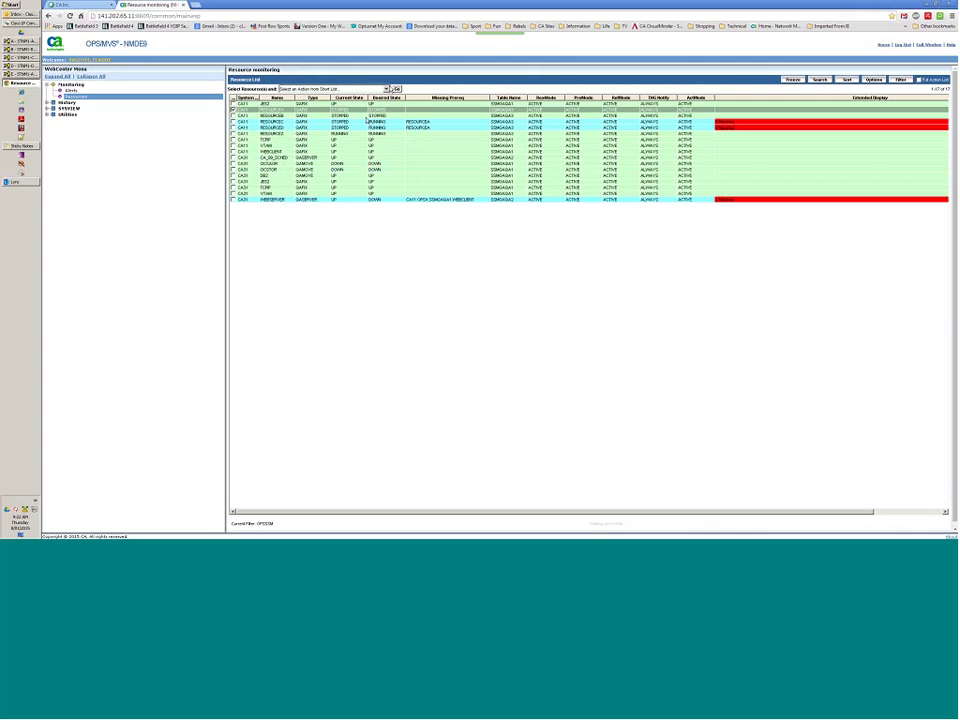
{"action": "left_click", "coordinate": [330, 89]}
{"action": "scroll", "coordinate": [389, 113], "scroll_direction": "down", "scroll_amount": 1}
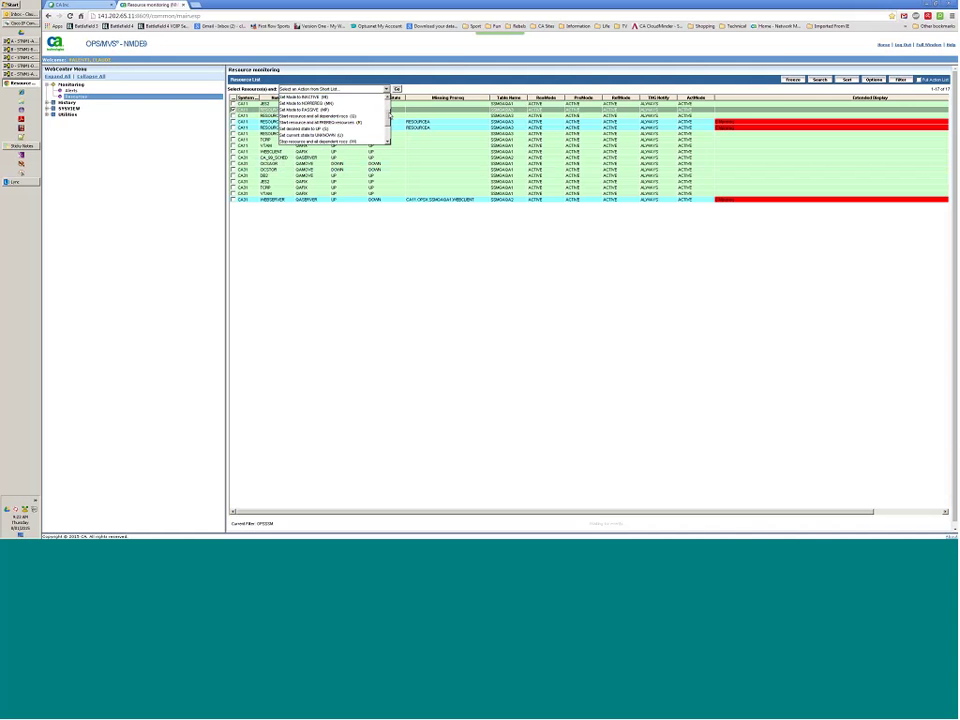
{"action": "left_click", "coordinate": [343, 117]}
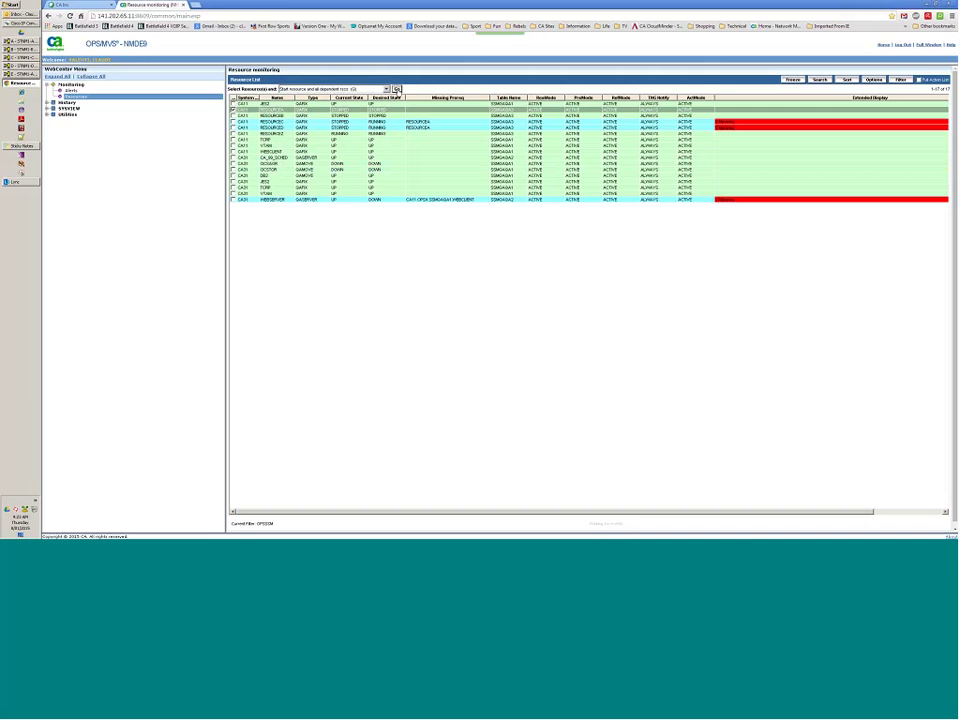
Run the start action and confirm, bringing RESOURCEA through RESOURCED to RUNNING.
{"action": "left_click", "coordinate": [397, 90]}
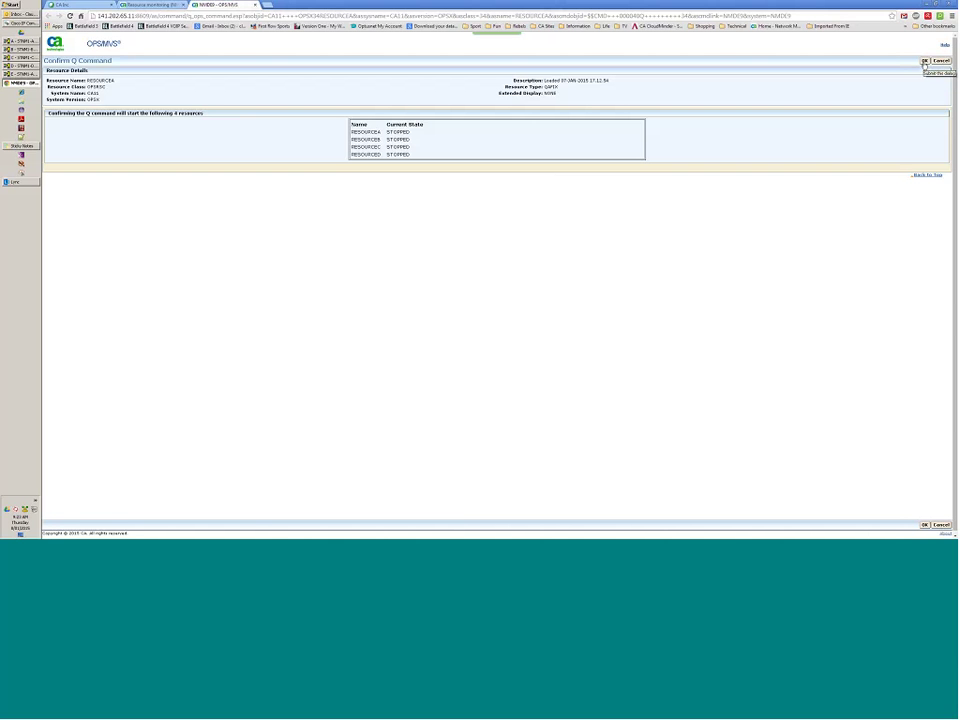
{"action": "left_click", "coordinate": [924, 61]}
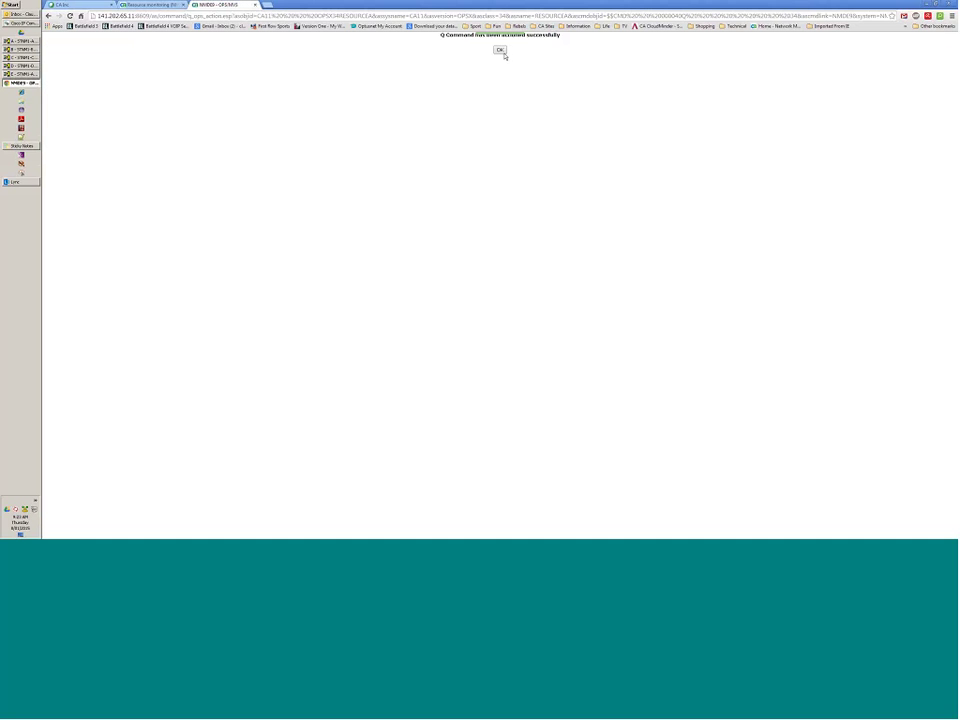
{"action": "left_click", "coordinate": [499, 50]}
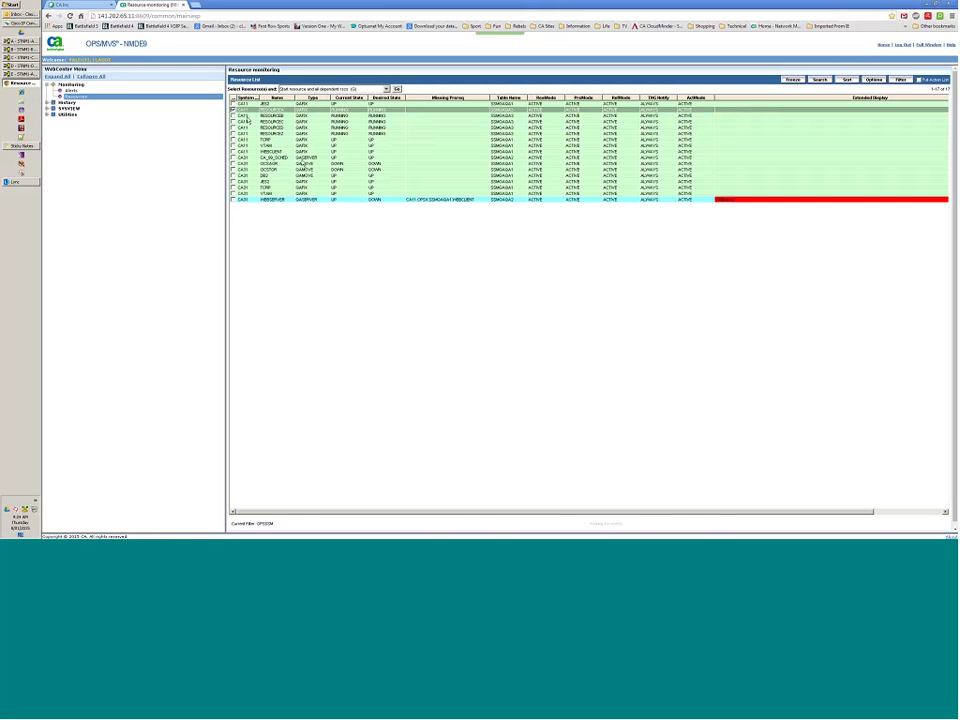
Deselect RESOURCEA and set RESOURCEC's desired state to DOWN, confirming the command.
{"action": "left_click", "coordinate": [234, 111]}
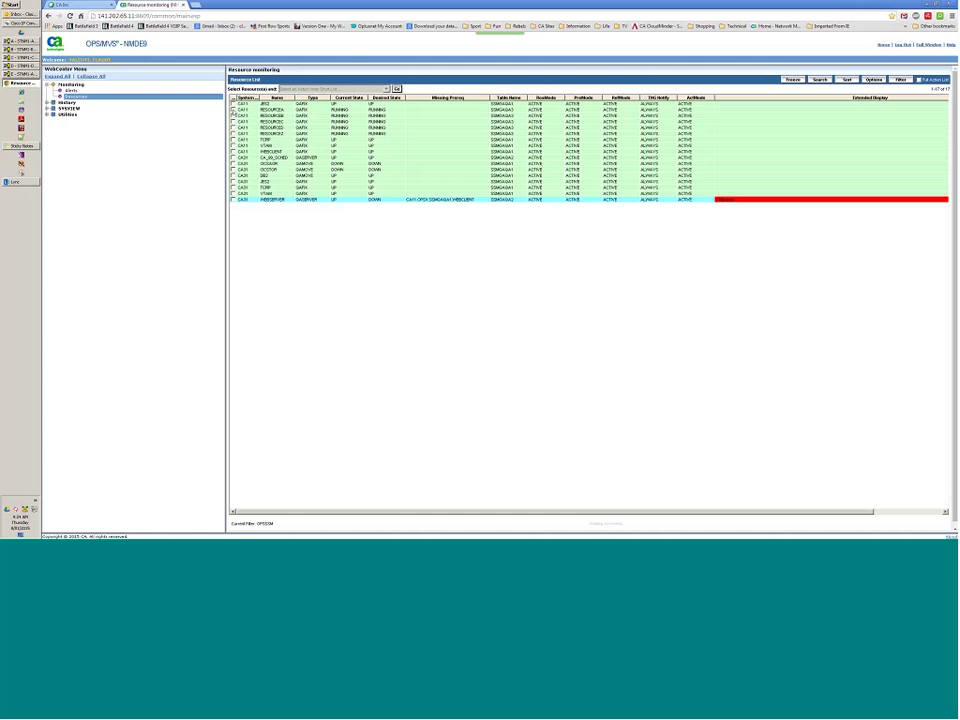
{"action": "left_click", "coordinate": [233, 128]}
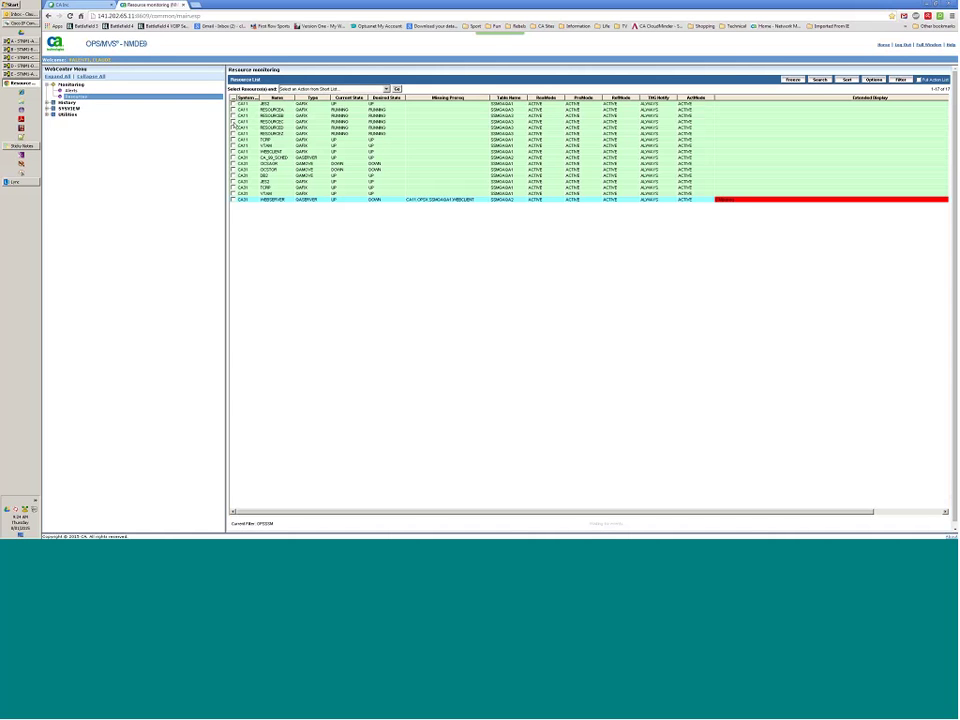
{"action": "left_click", "coordinate": [233, 121]}
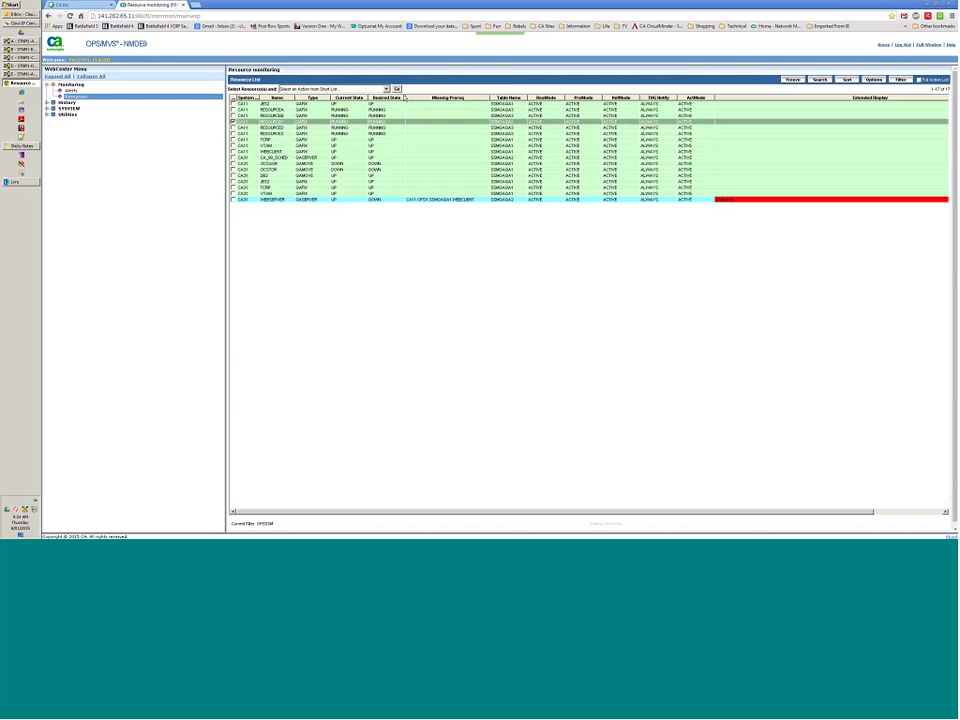
{"action": "left_click", "coordinate": [386, 89]}
{"action": "left_click_drag", "start_coordinate": [389, 106], "coordinate": [389, 128]}
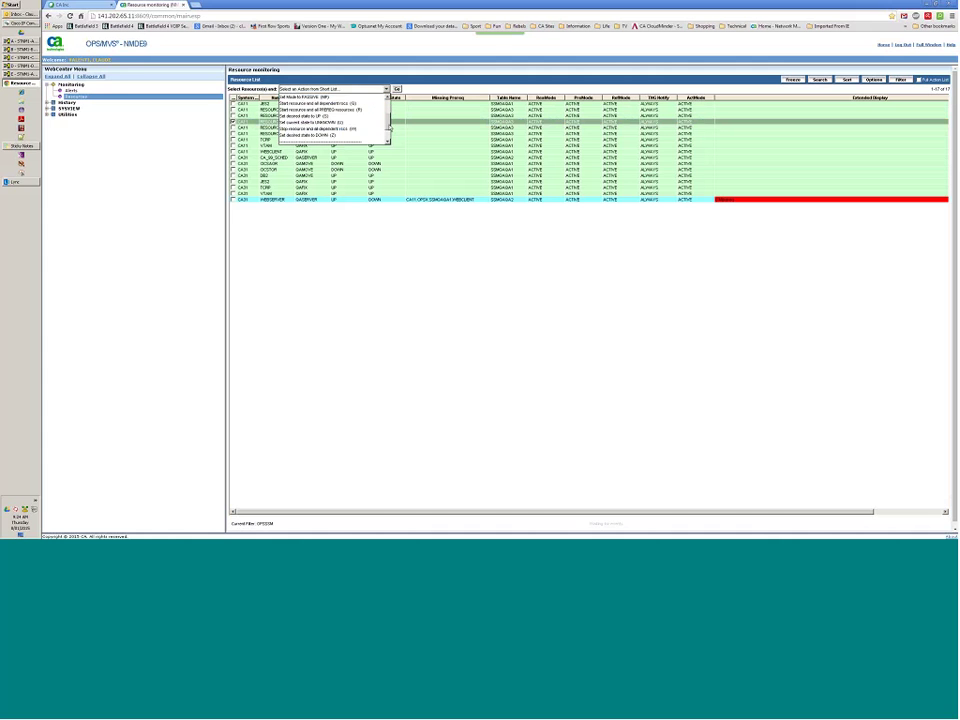
{"action": "left_click", "coordinate": [320, 128]}
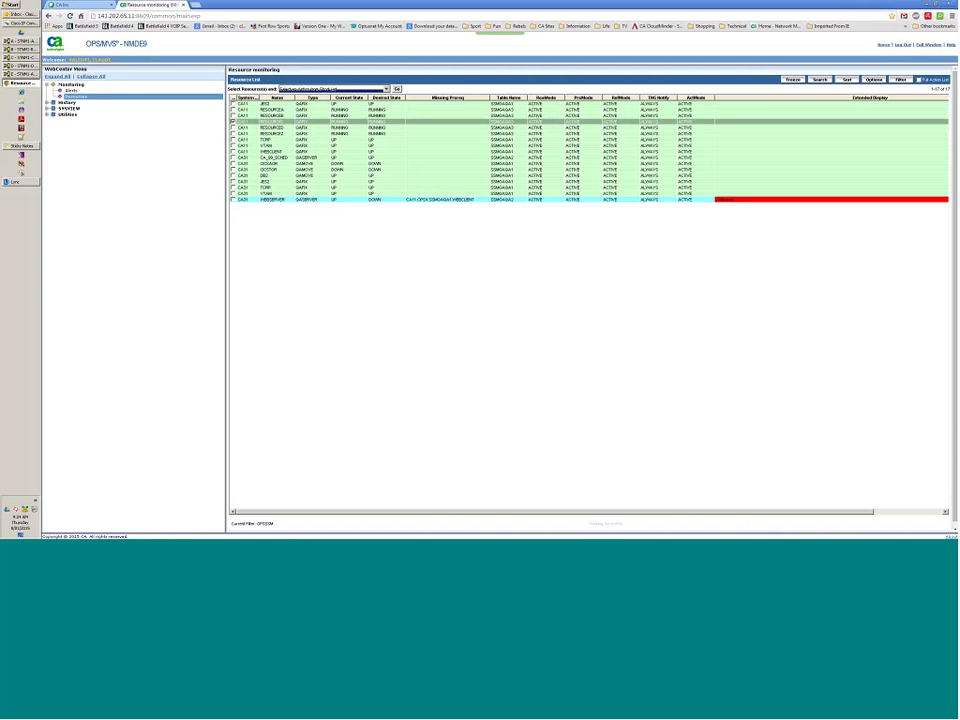
{"action": "left_click", "coordinate": [397, 89]}
{"action": "left_click", "coordinate": [484, 280]}
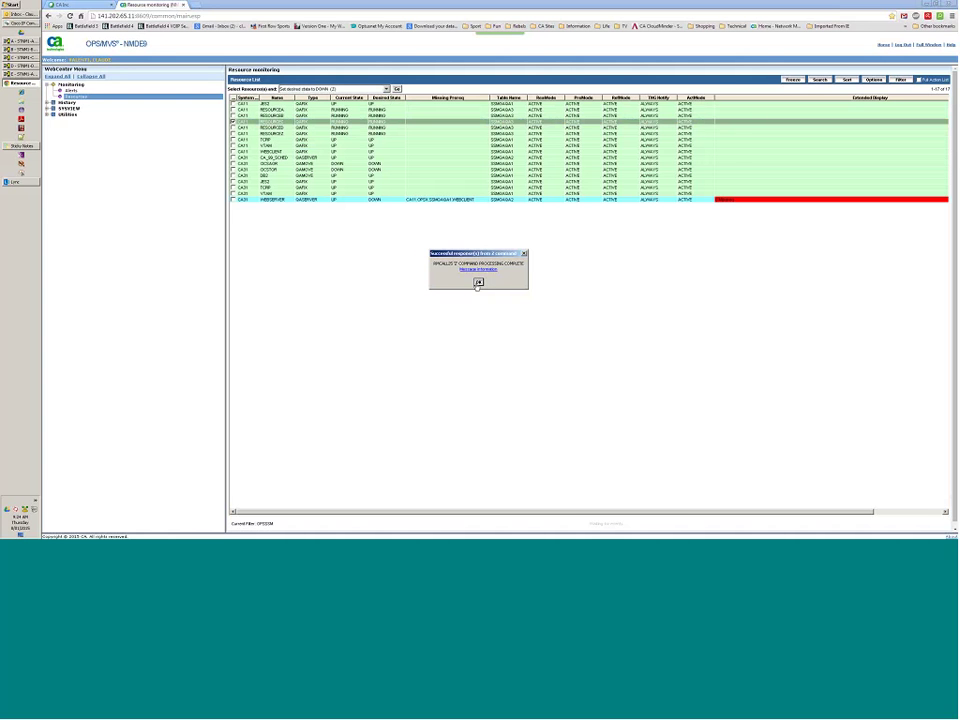
{"action": "left_click", "coordinate": [478, 282]}
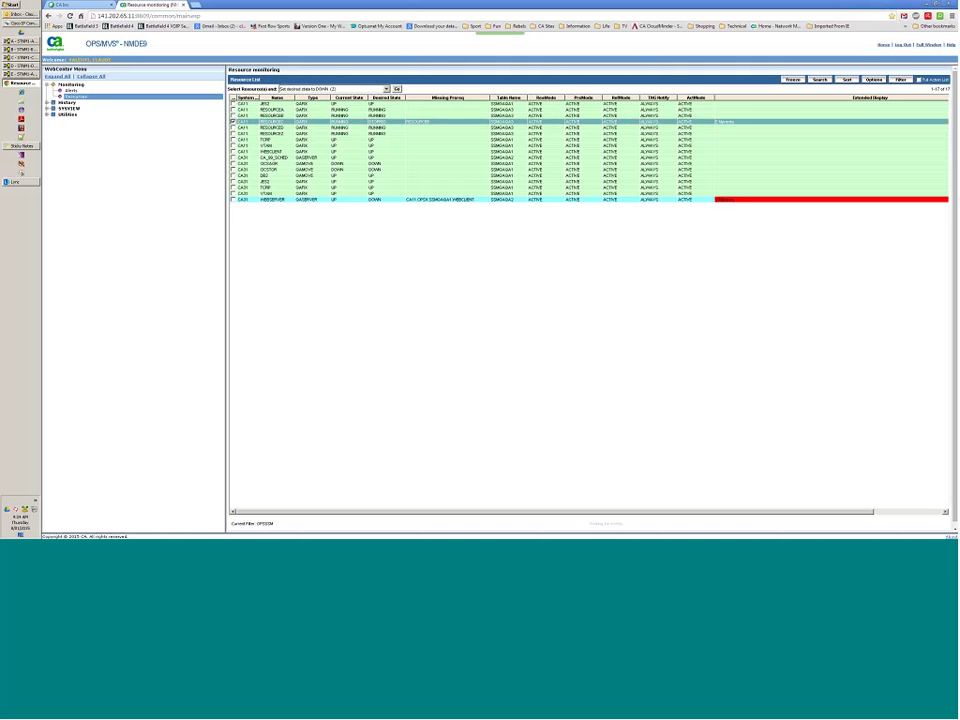
Set RESOURCED's desired state to DOWN and confirm the command.
{"action": "left_click", "coordinate": [386, 89]}
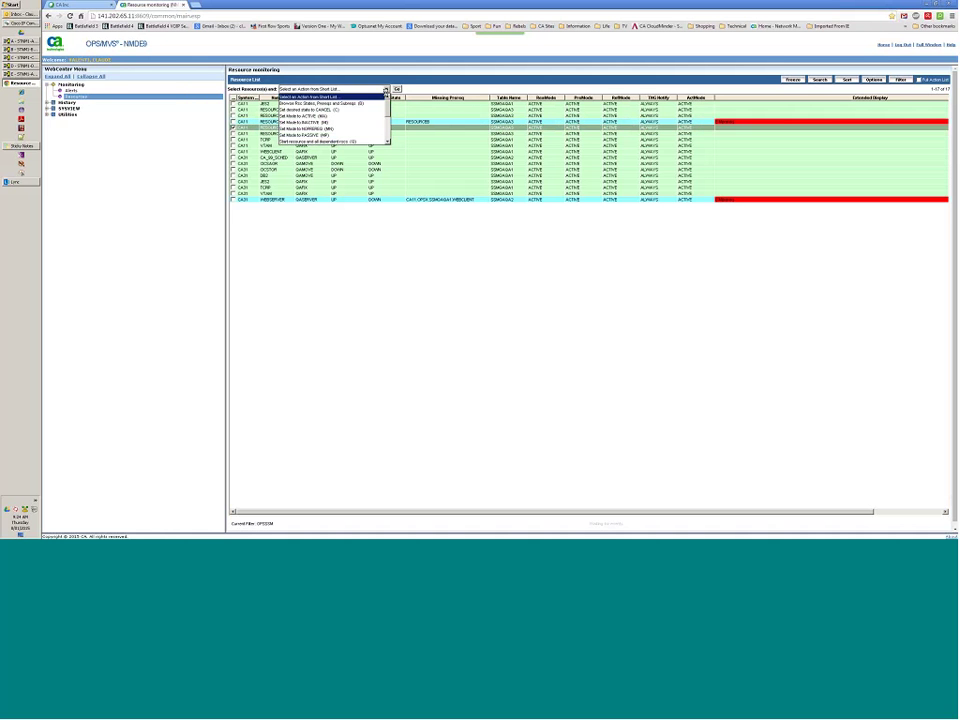
{"action": "scroll", "coordinate": [389, 120], "scroll_direction": "down", "scroll_amount": 1}
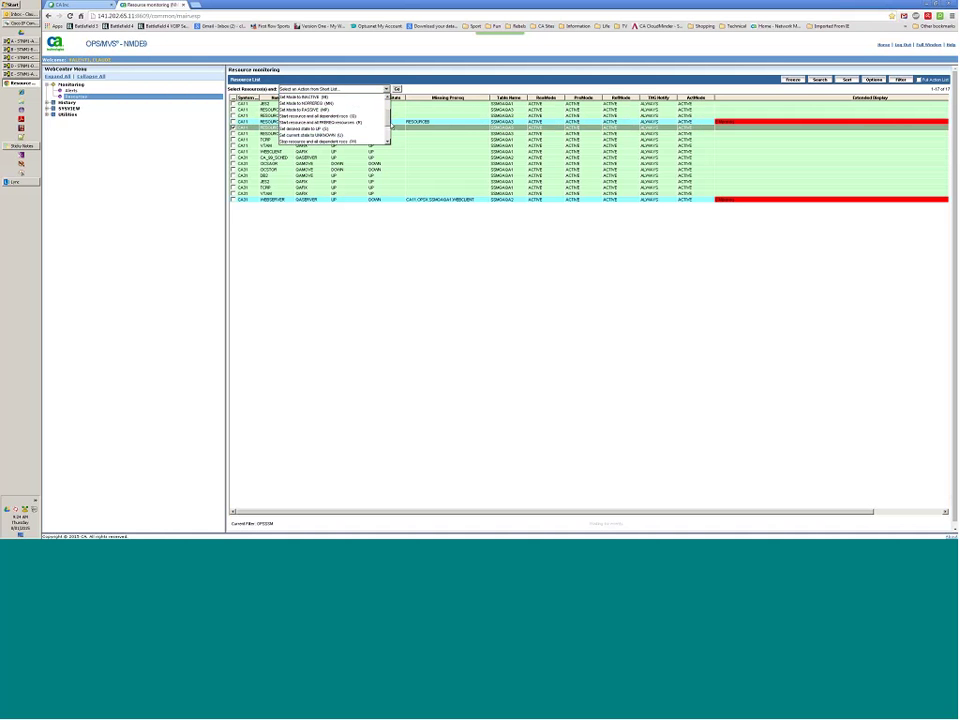
{"action": "left_click", "coordinate": [351, 119]}
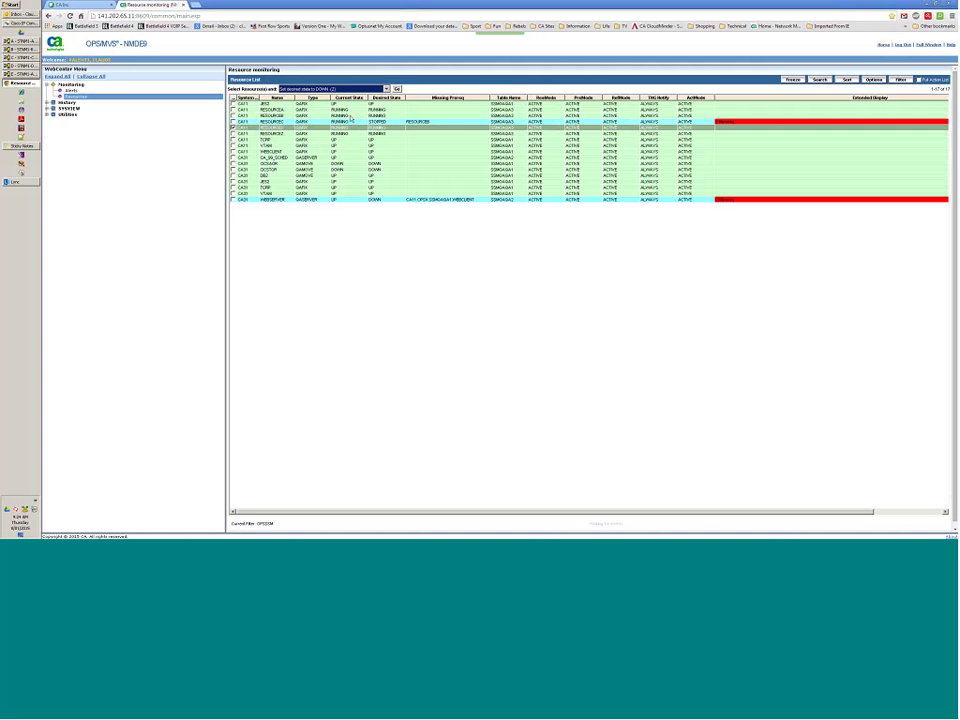
{"action": "left_click", "coordinate": [397, 89]}
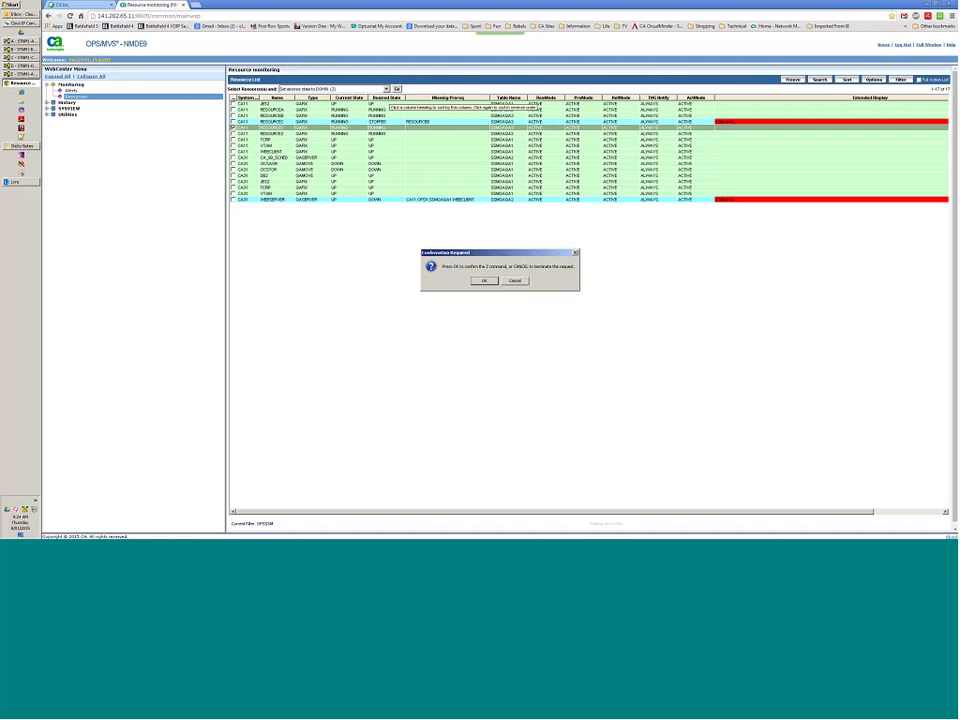
{"action": "left_click", "coordinate": [482, 281]}
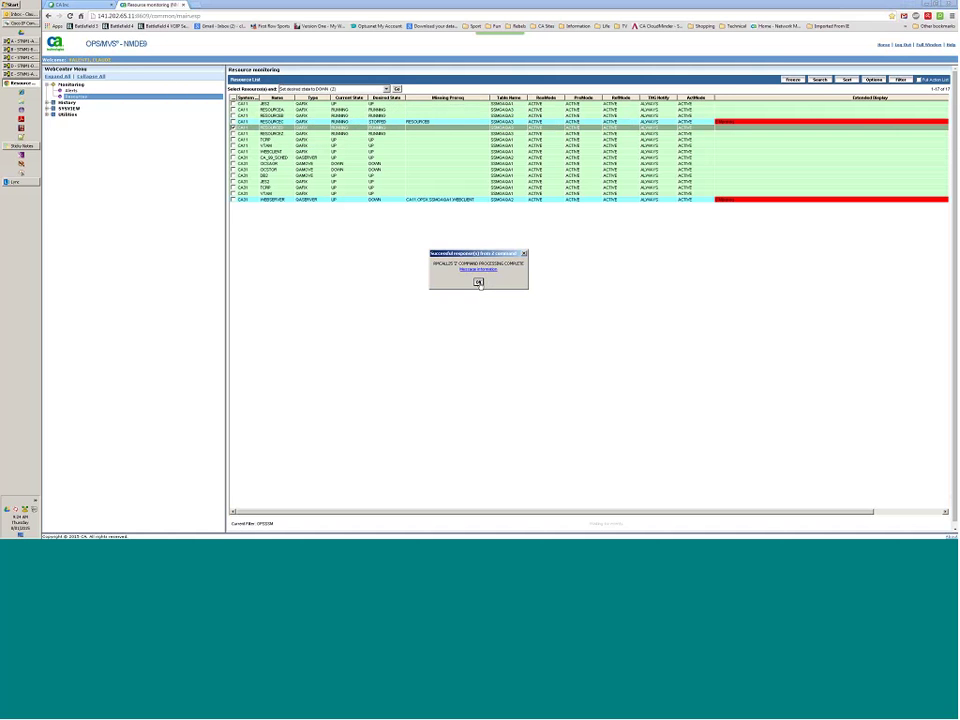
{"action": "left_click", "coordinate": [478, 282]}
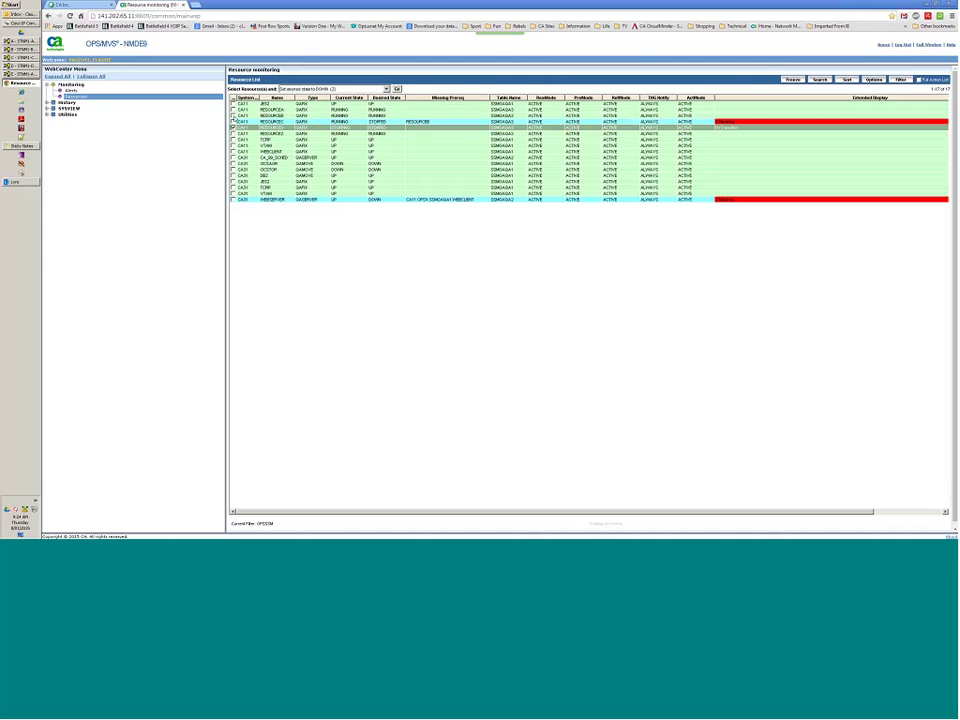
Set RESOURCEB's desired state to DOWN and confirm the command.
{"action": "left_click", "coordinate": [233, 116]}
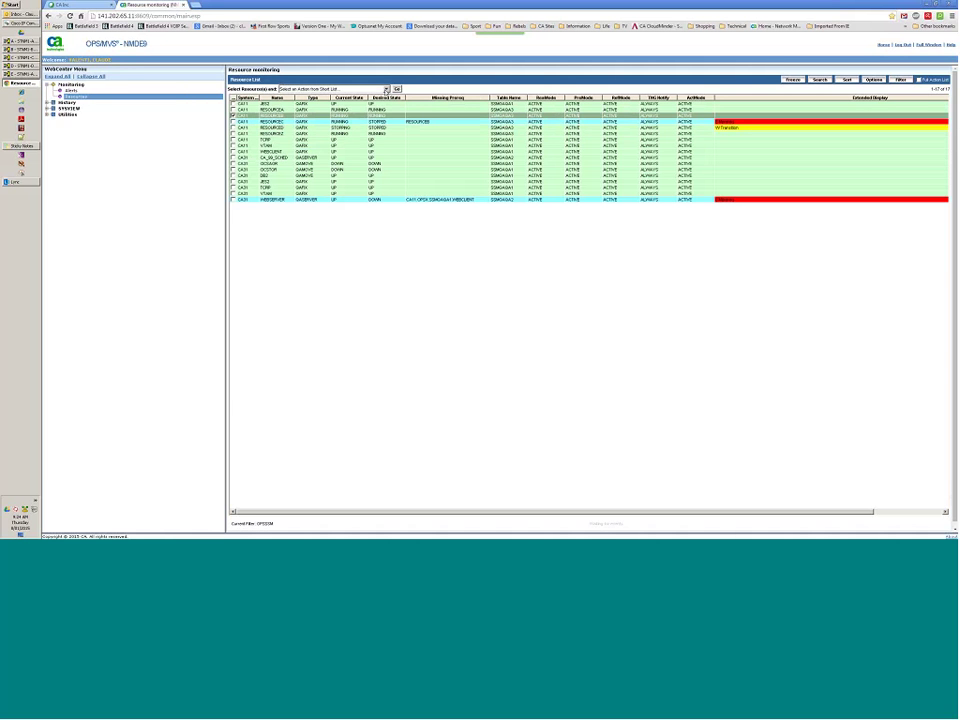
{"action": "left_click", "coordinate": [386, 90]}
{"action": "scroll", "coordinate": [370, 114], "scroll_direction": "down", "scroll_amount": 4}
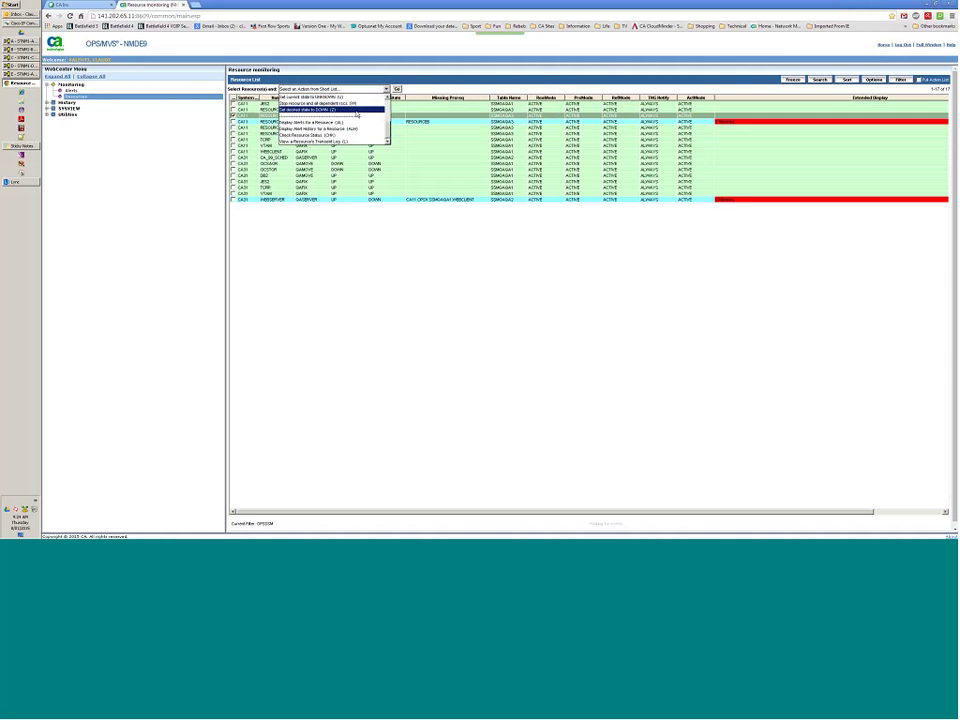
{"action": "left_click", "coordinate": [356, 110]}
{"action": "left_click", "coordinate": [396, 90]}
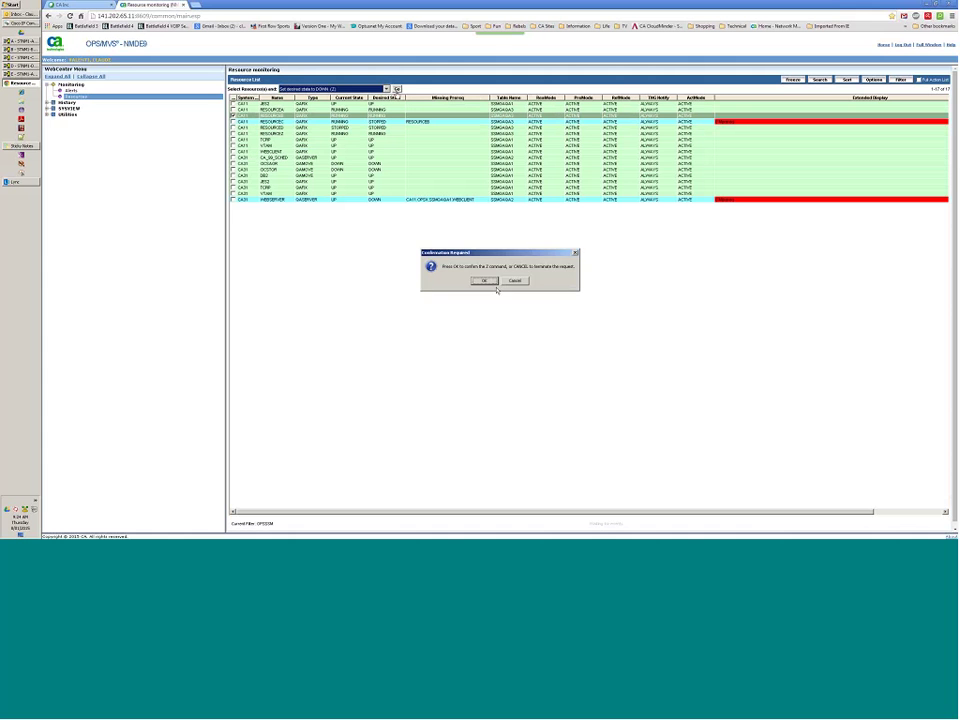
{"action": "left_click", "coordinate": [484, 282]}
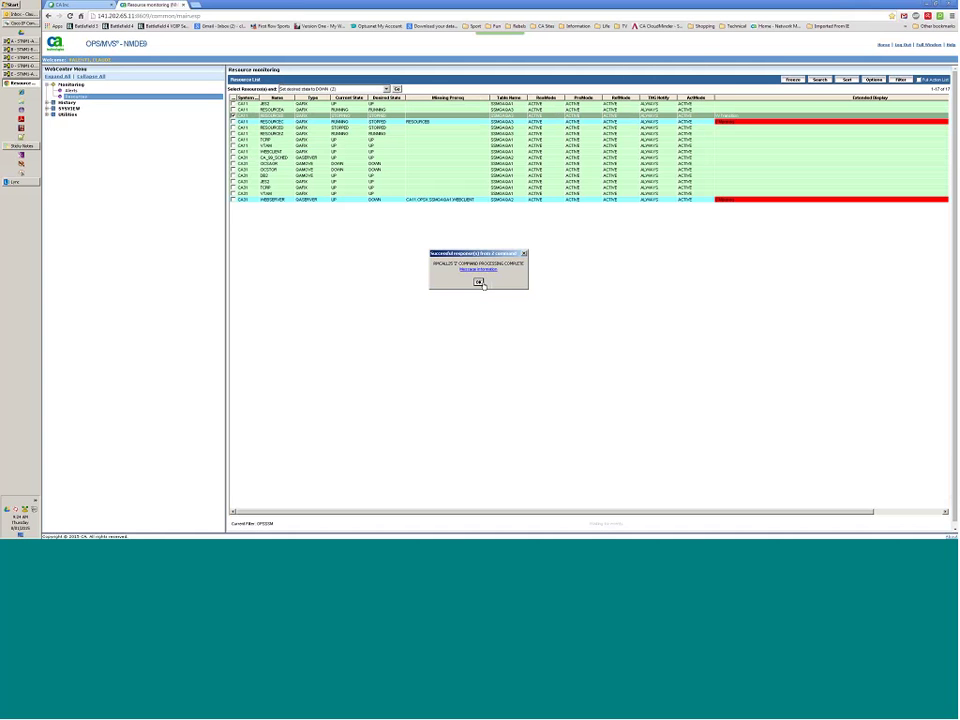
{"action": "left_click", "coordinate": [482, 282]}
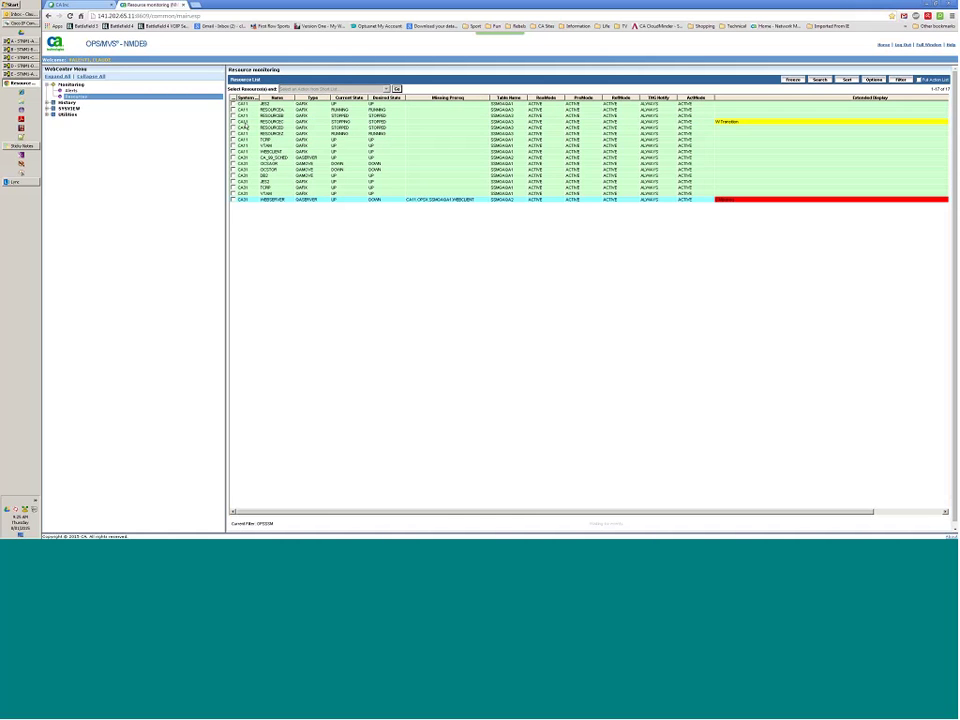
Stop RESOURCEA with all its dependent resources (M) and confirm the W command for all four.
{"action": "left_click", "coordinate": [233, 109]}
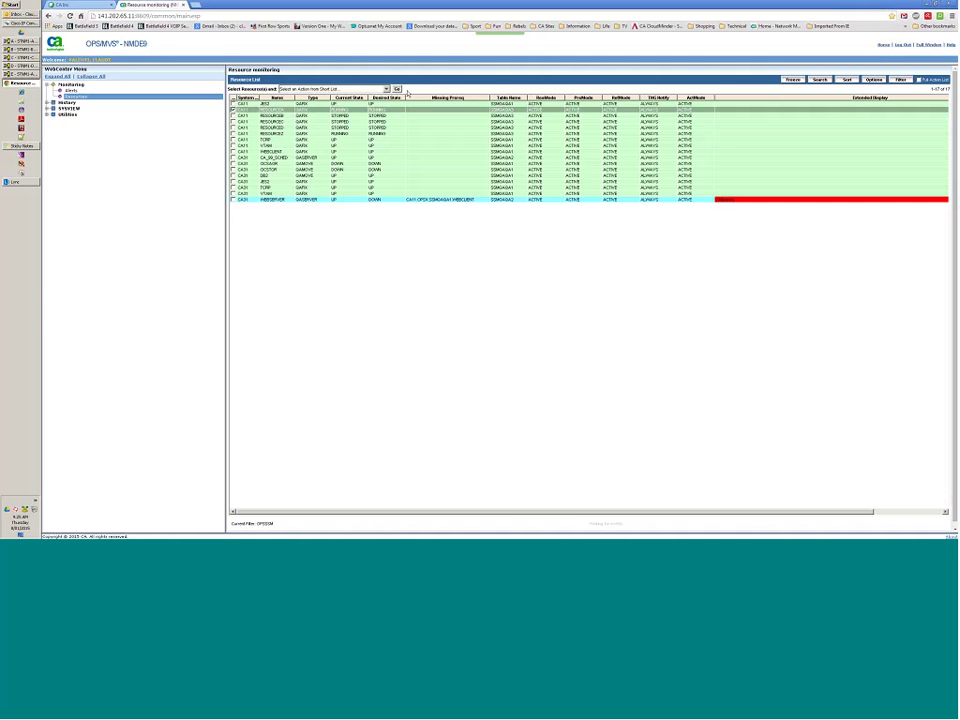
{"action": "left_click", "coordinate": [386, 89]}
{"action": "scroll", "coordinate": [391, 128], "scroll_direction": "down", "scroll_amount": 3}
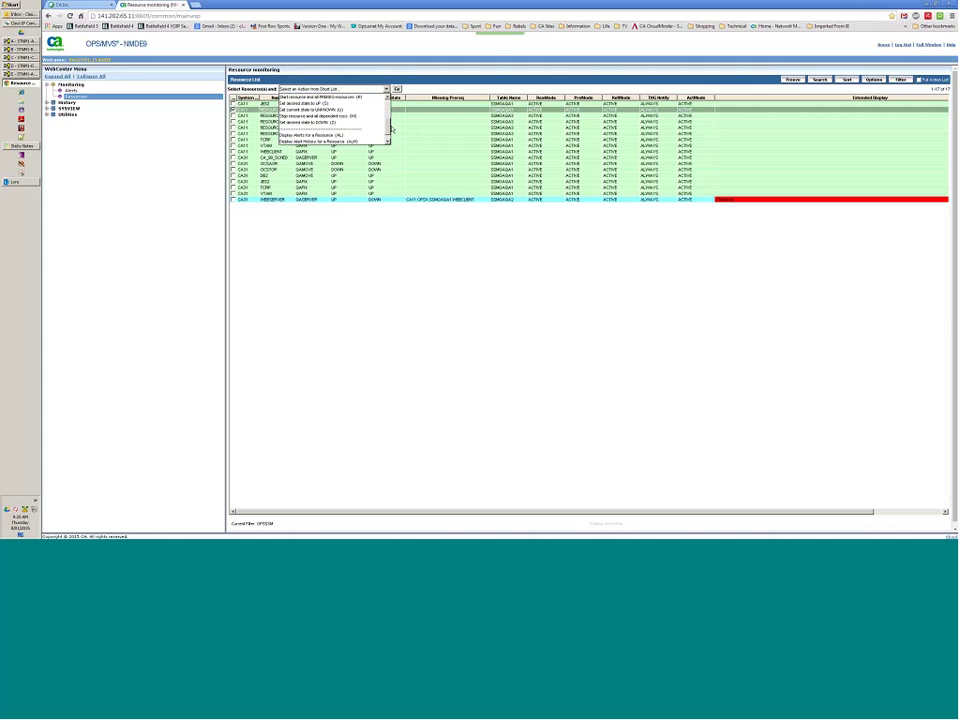
{"action": "scroll", "coordinate": [391, 128], "scroll_direction": "up", "scroll_amount": 1}
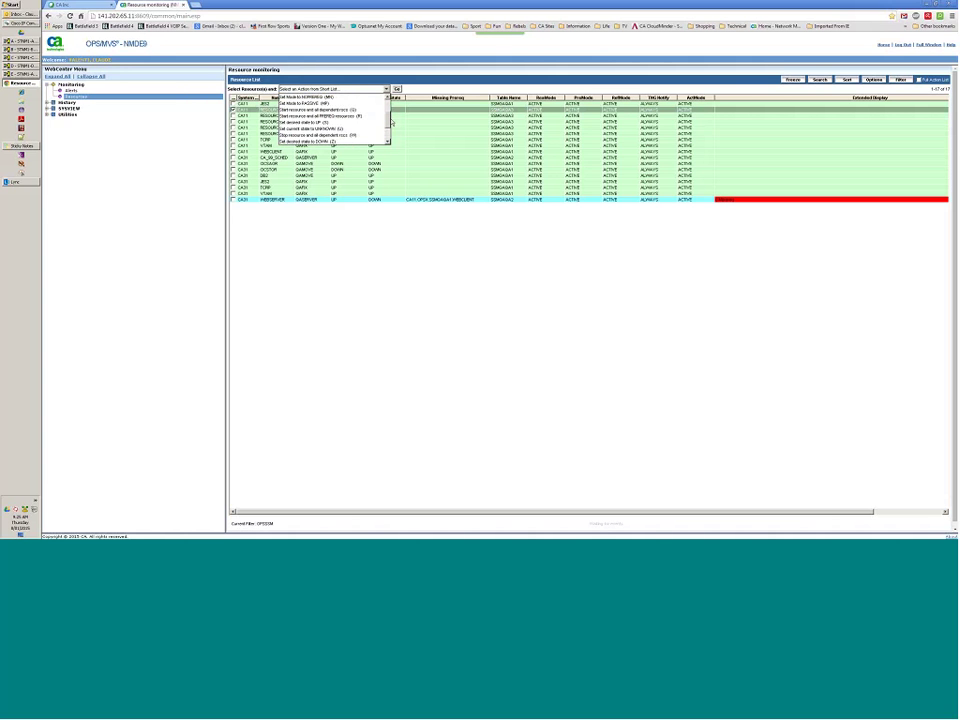
{"action": "scroll", "coordinate": [391, 123], "scroll_direction": "down", "scroll_amount": 1}
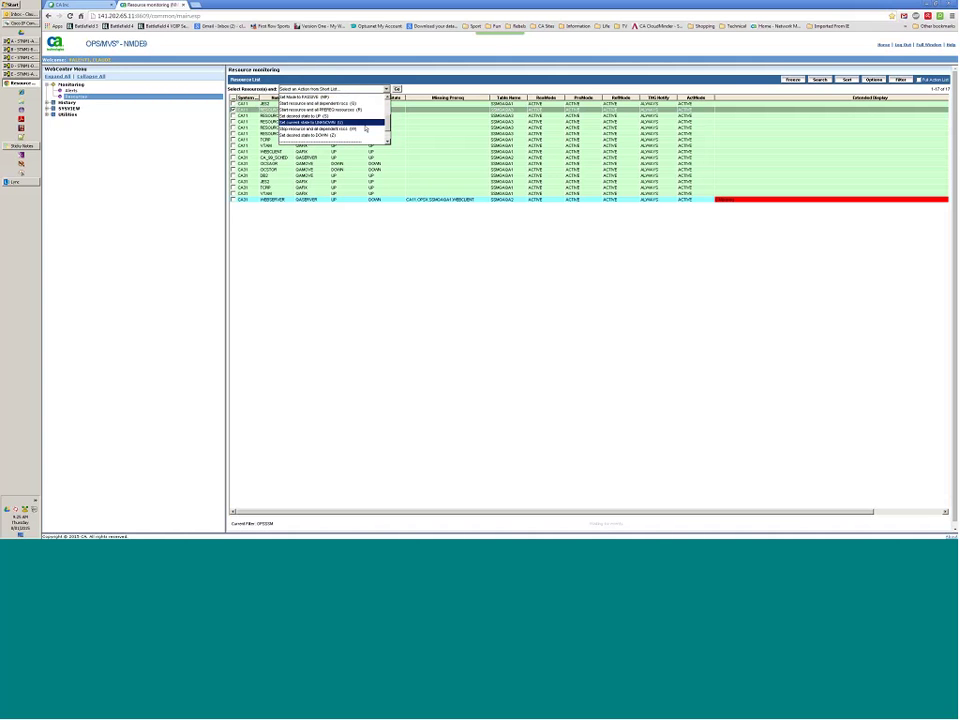
{"action": "left_click", "coordinate": [365, 128]}
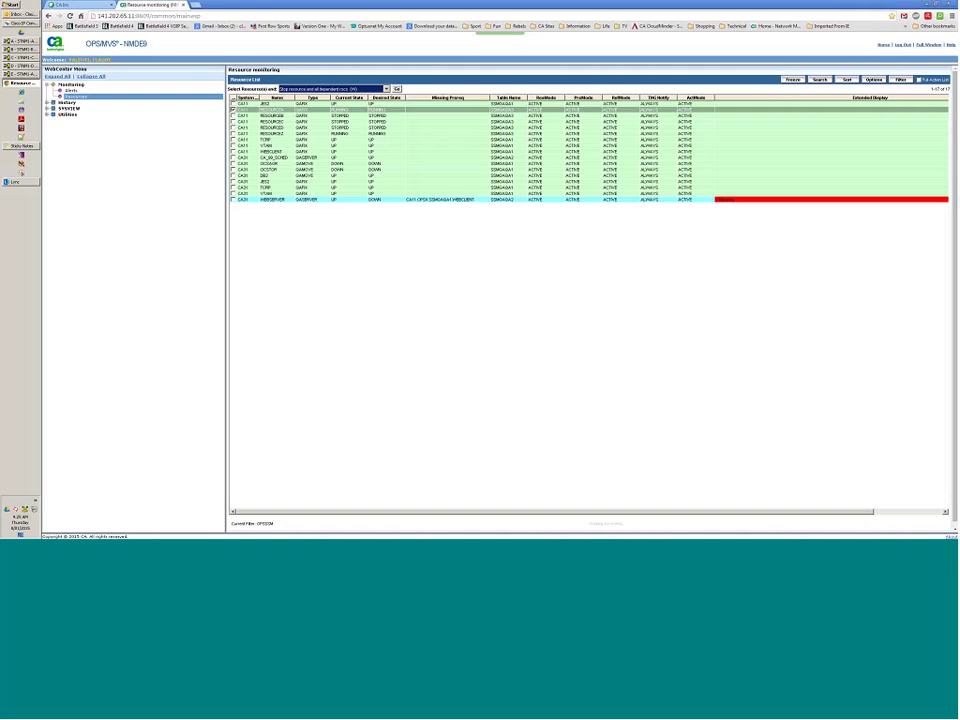
{"action": "left_click", "coordinate": [397, 89]}
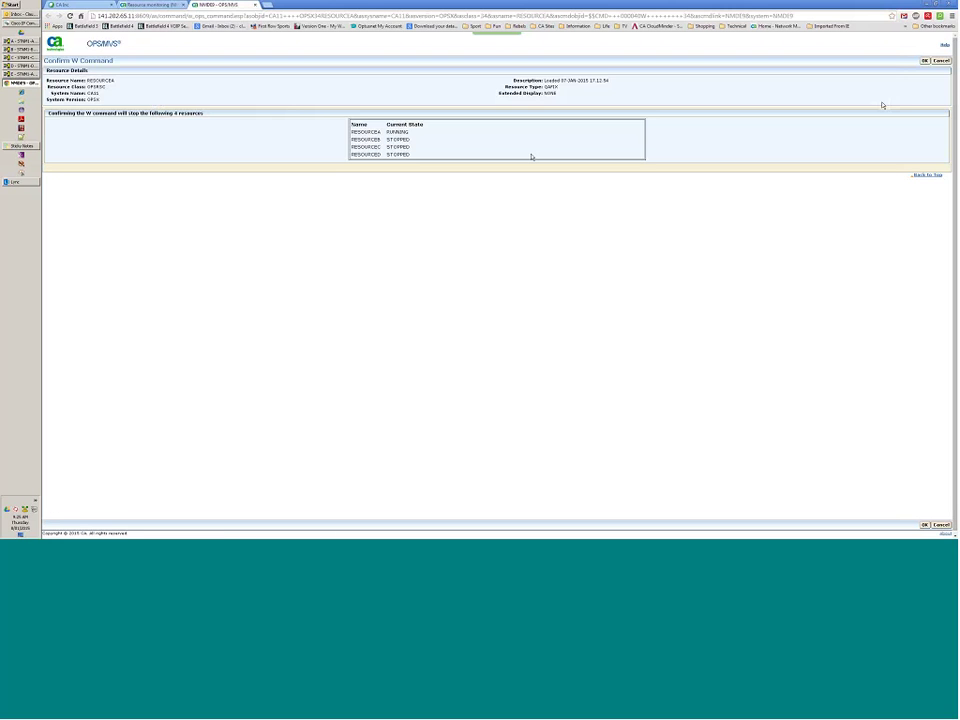
{"action": "left_click", "coordinate": [925, 61]}
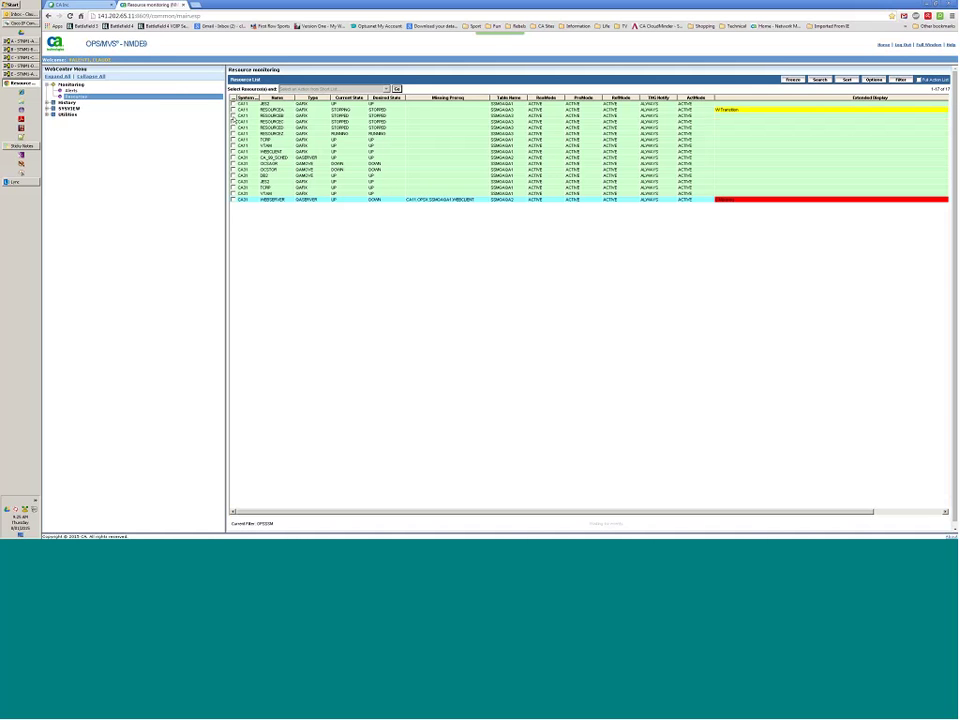
Set RESOURCEB and RESOURCEC desired state to UP (S), confirming the command and success message.
{"action": "left_click", "coordinate": [233, 121]}
{"action": "left_click", "coordinate": [233, 115]}
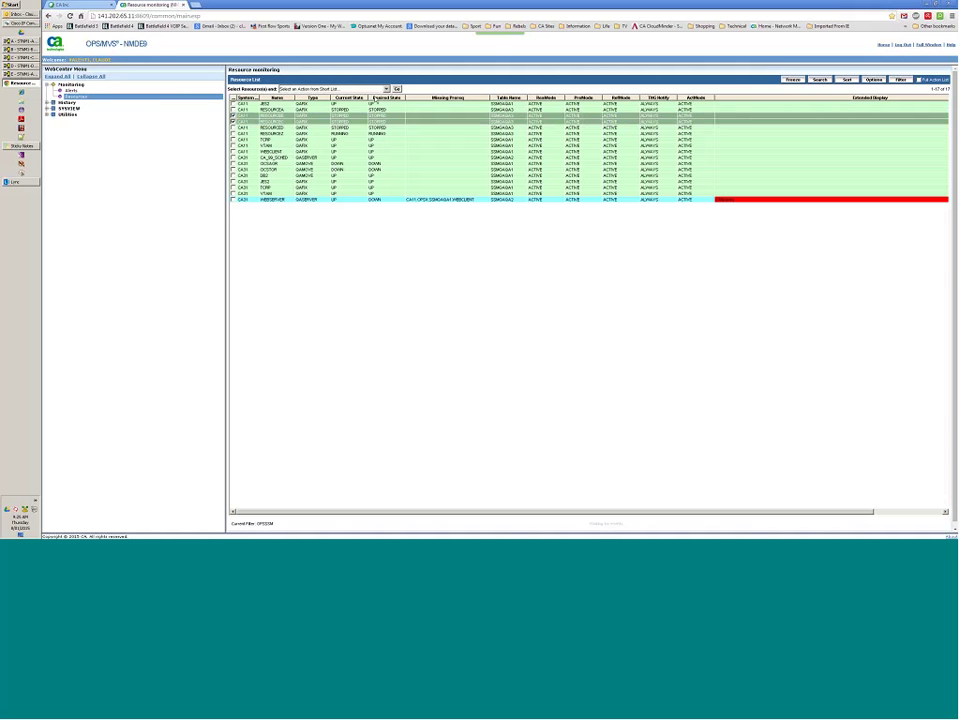
{"action": "left_click", "coordinate": [330, 89]}
{"action": "scroll", "coordinate": [389, 120], "scroll_direction": "down", "scroll_amount": 2}
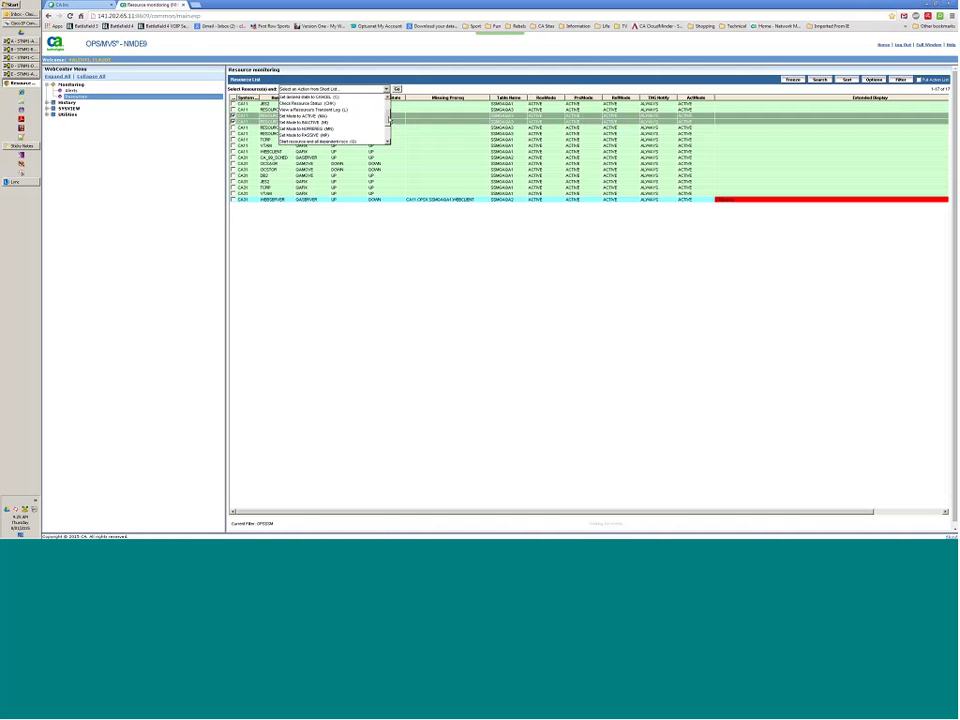
{"action": "scroll", "coordinate": [356, 124], "scroll_direction": "down", "scroll_amount": 2}
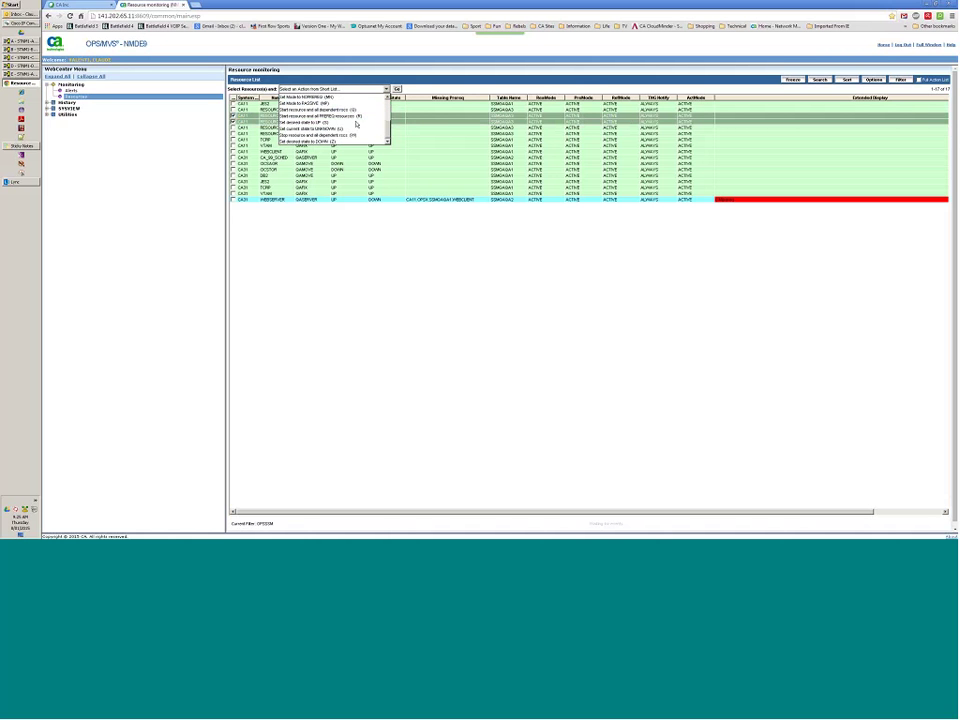
{"action": "left_click", "coordinate": [356, 124]}
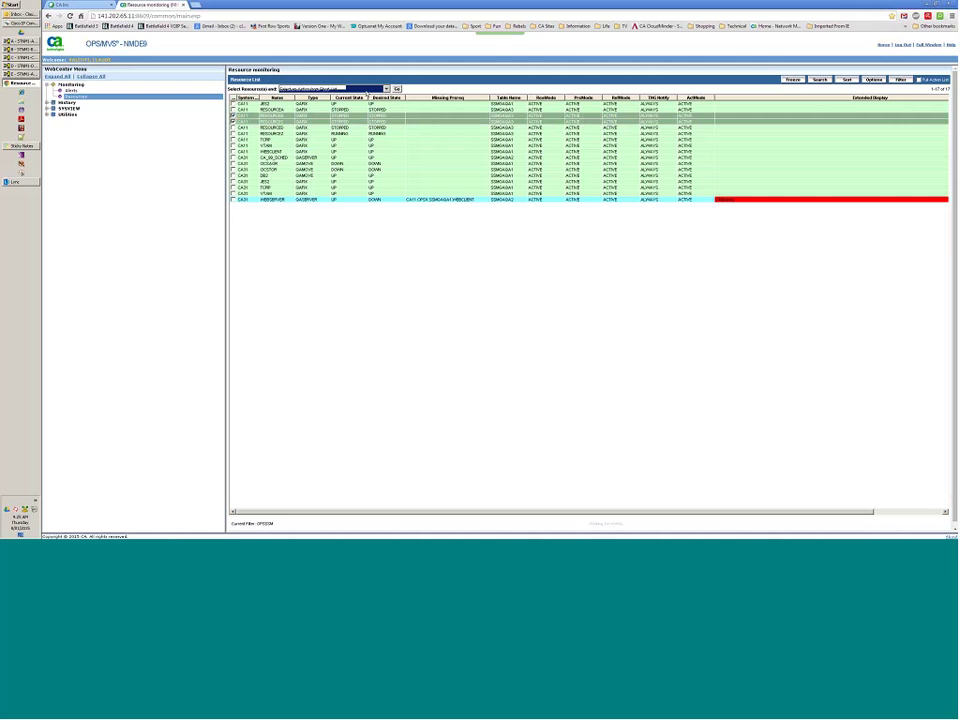
{"action": "left_click", "coordinate": [396, 89]}
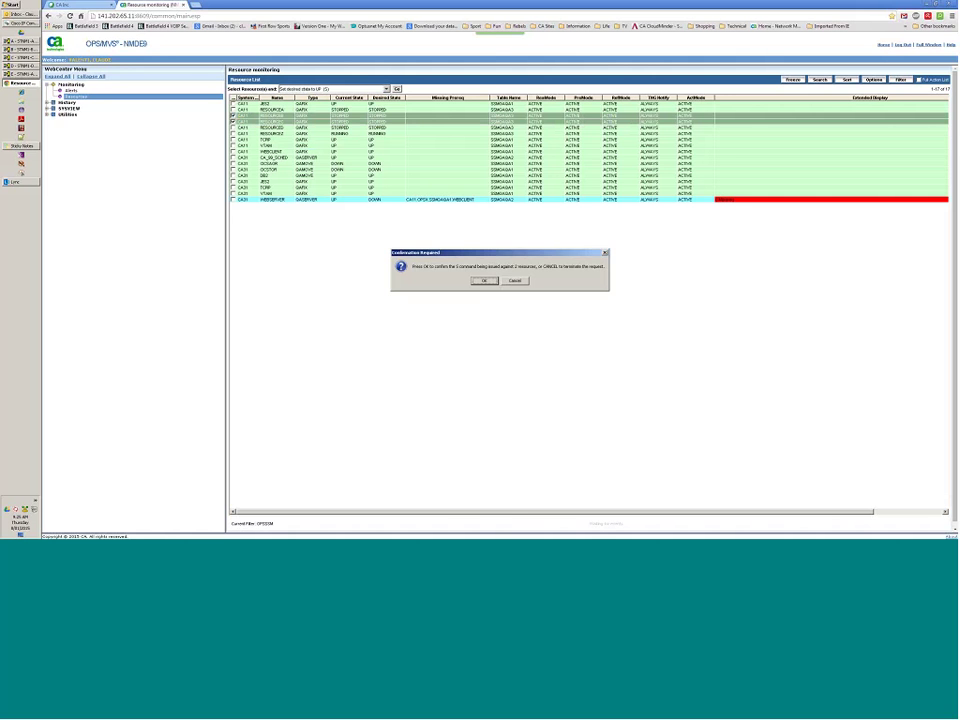
{"action": "left_click", "coordinate": [483, 280]}
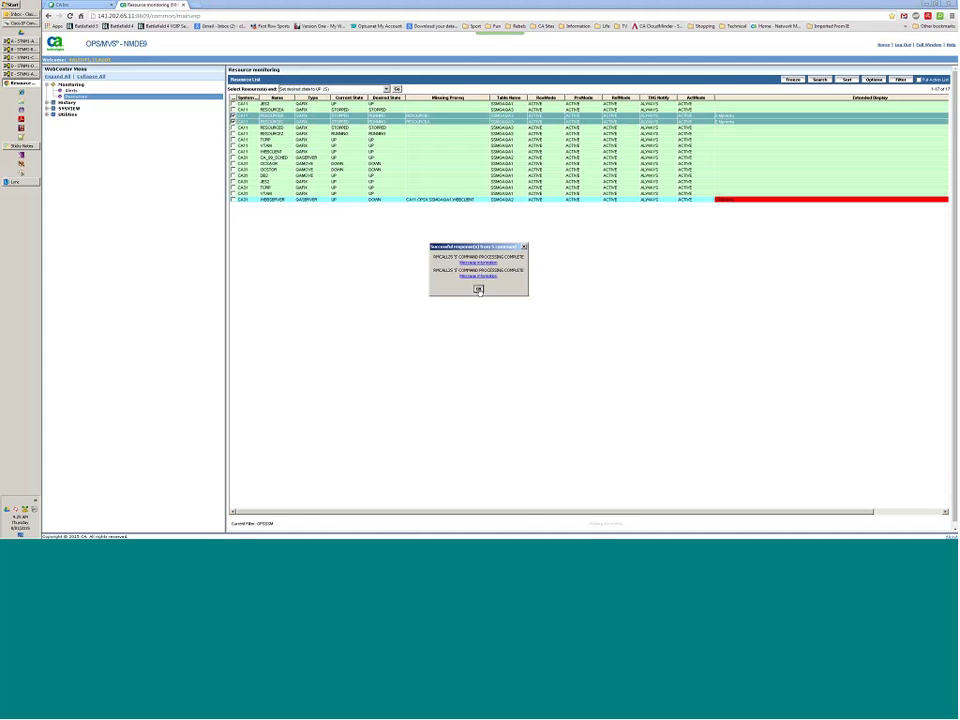
{"action": "left_click", "coordinate": [478, 289]}
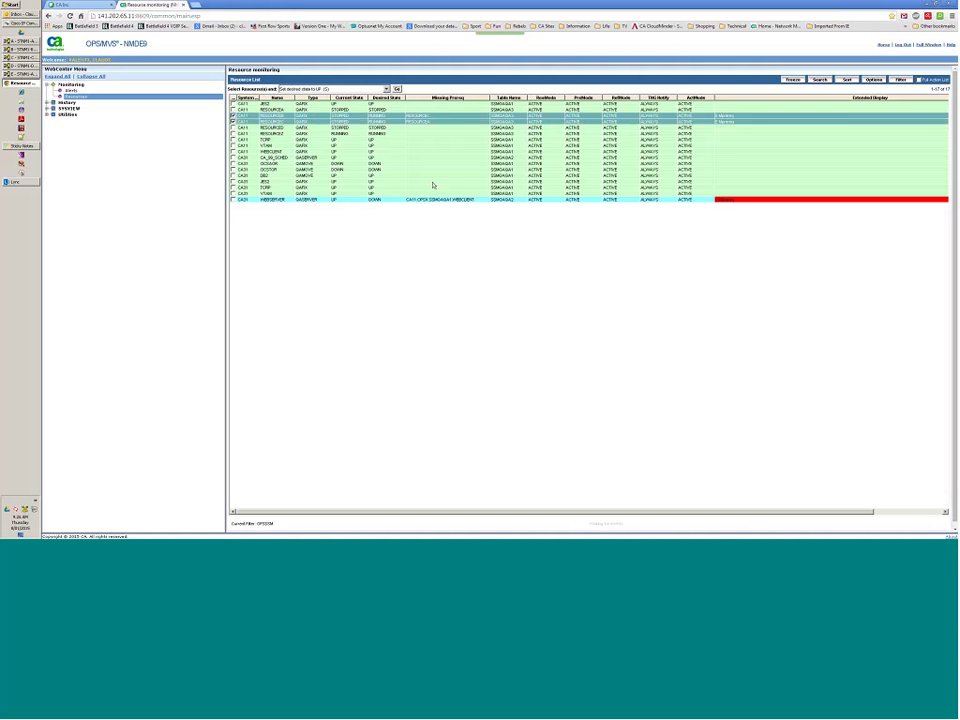
{"action": "left_click", "coordinate": [233, 121]}
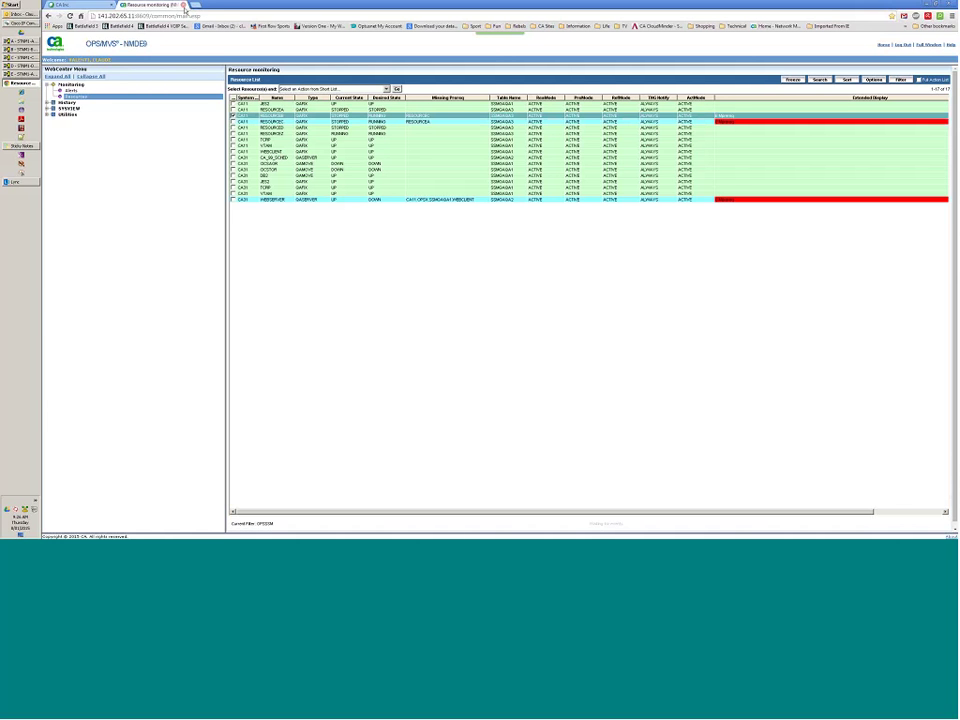
Close the WebCenter resource page and minimize the browser to reveal the 3270 session.
{"action": "left_click", "coordinate": [184, 6]}
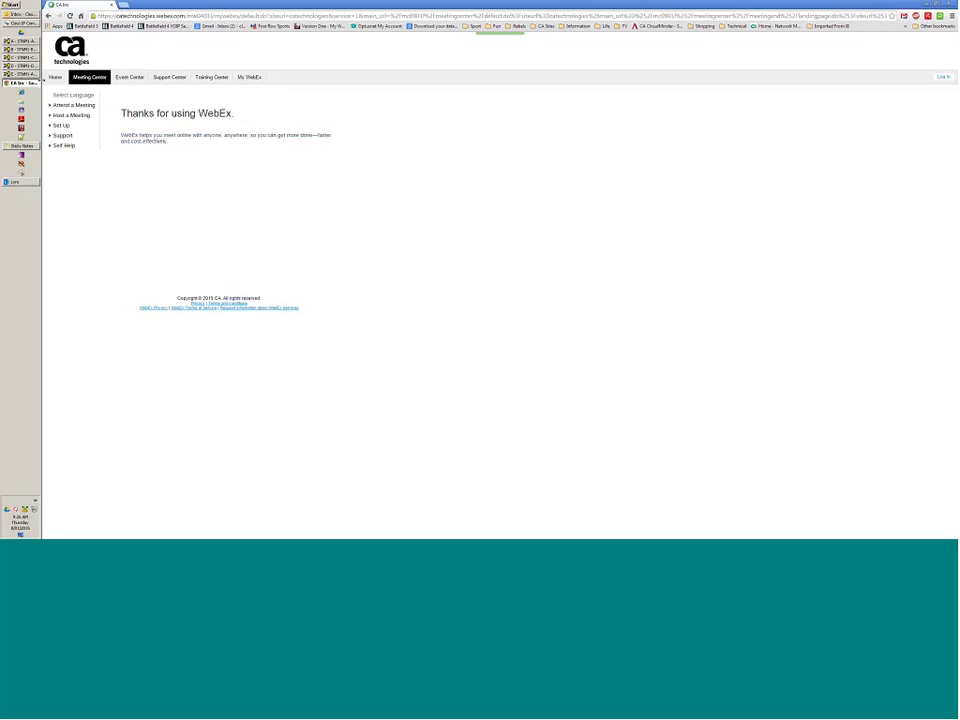
{"action": "left_click", "coordinate": [30, 41]}
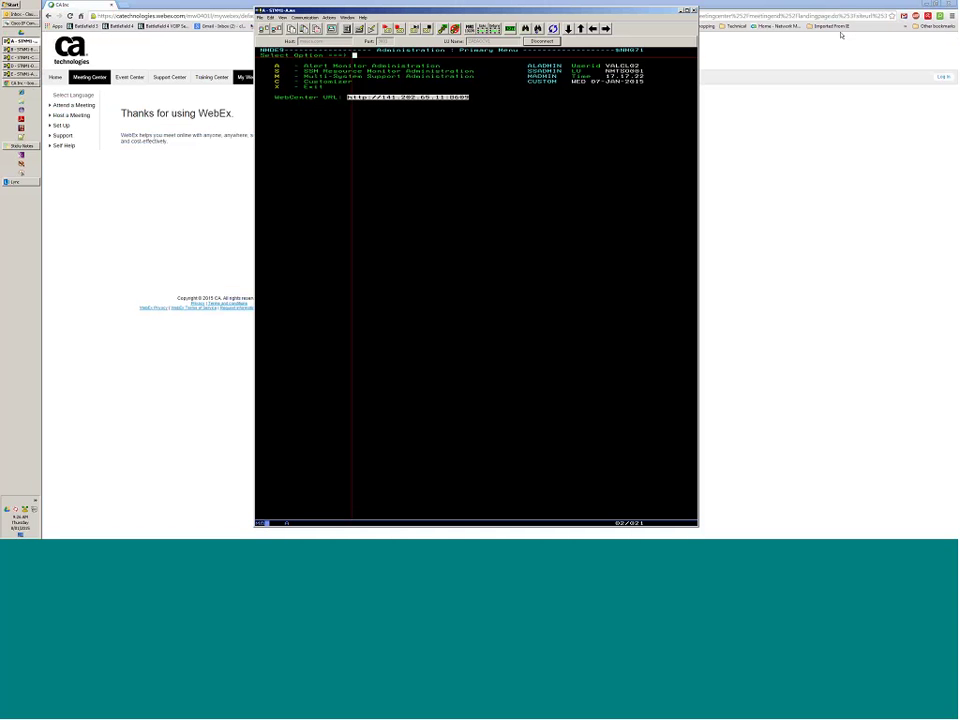
{"action": "left_click", "coordinate": [921, 5]}
{"action": "left_click", "coordinate": [924, 4]}
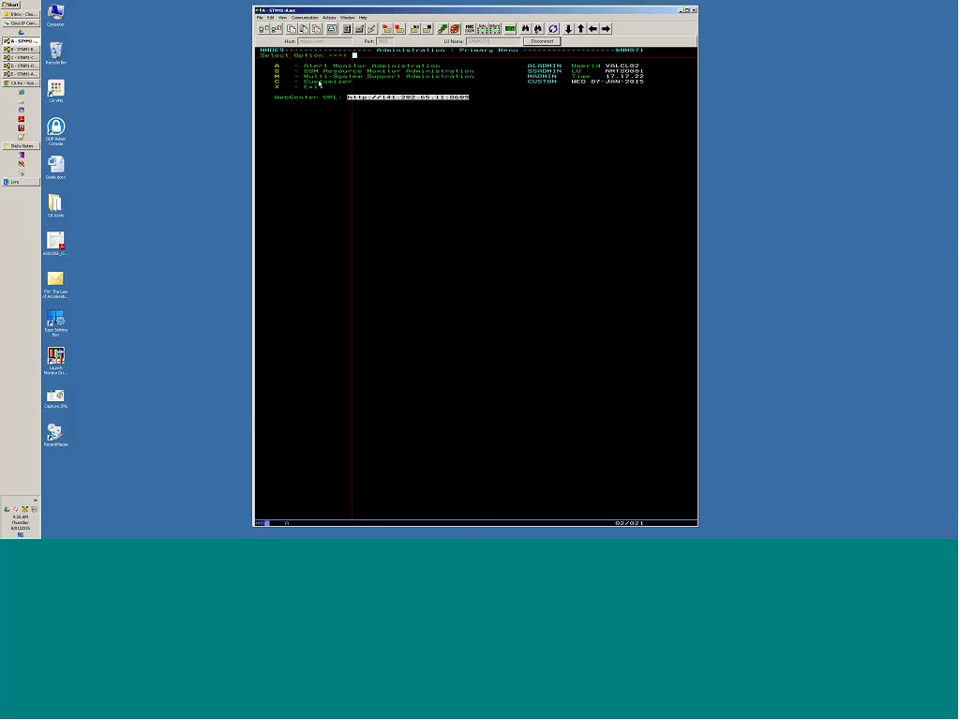
Open Alert Monitor Administration, then Define Filters to show the filter definition list.
{"action": "key", "text": "Down"}
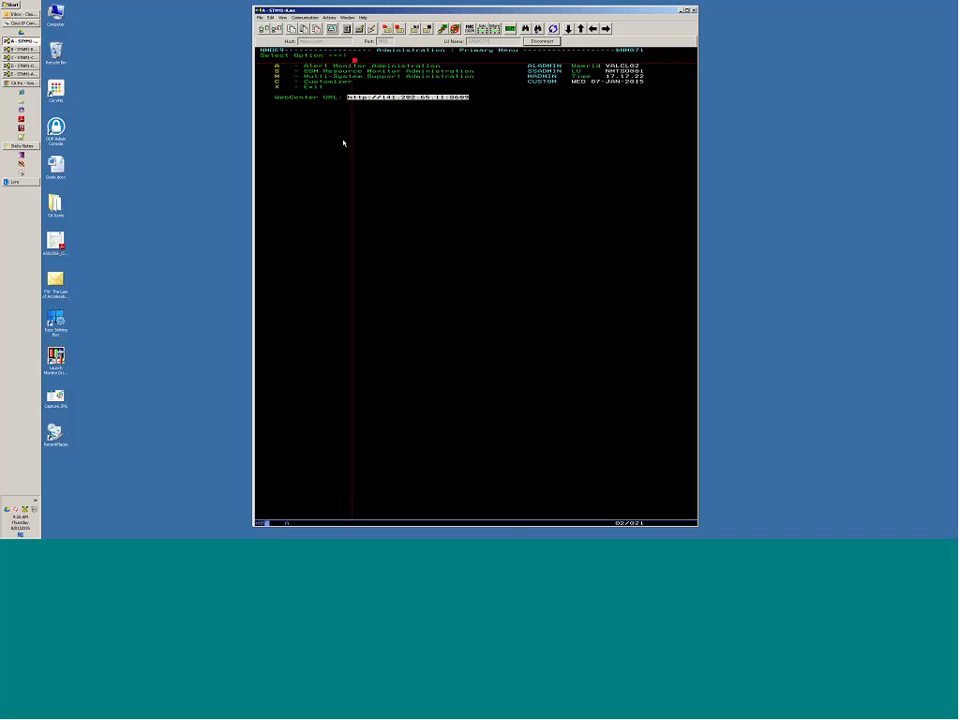
{"action": "key", "text": "Down"}
{"action": "key", "text": "Return"}
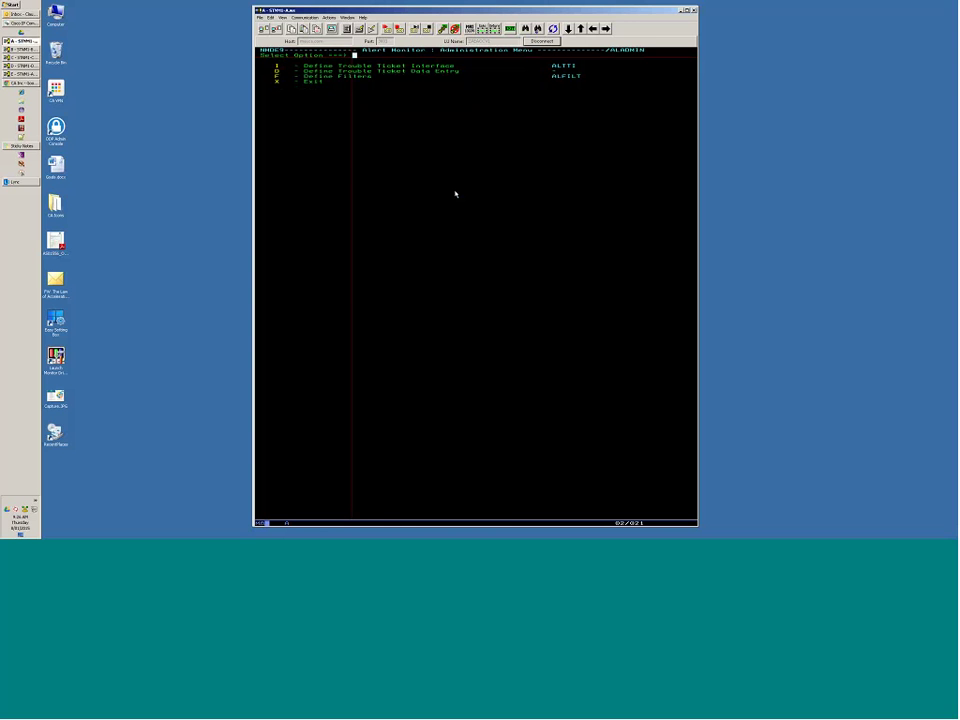
{"action": "key", "text": "Down"}
{"action": "key", "text": "Down"}
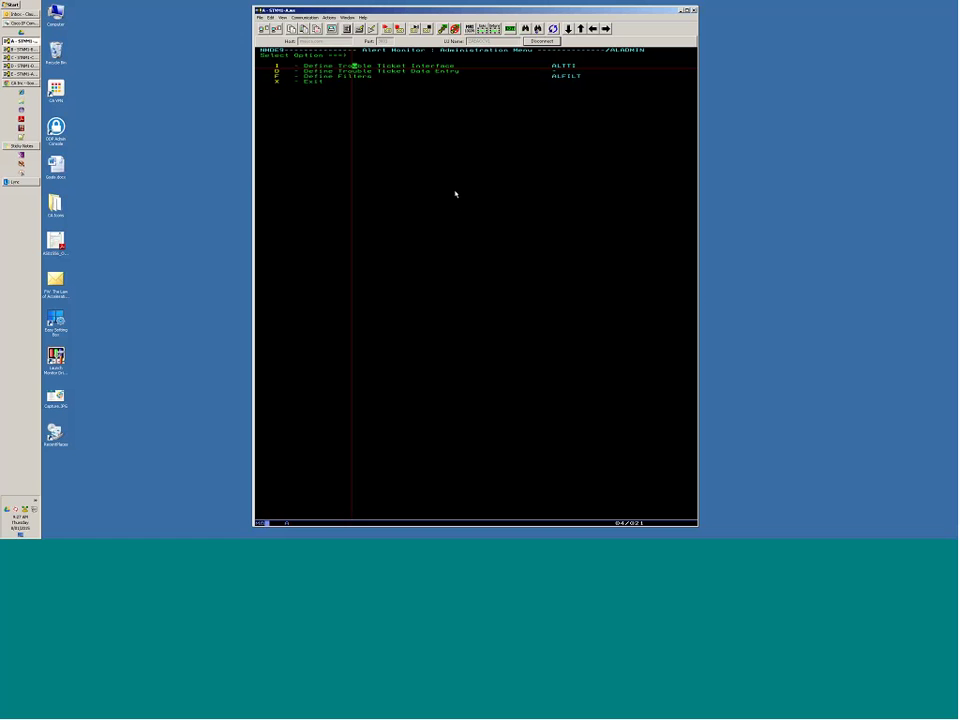
{"action": "key", "text": "Left"}
{"action": "key", "text": "Left"}
{"action": "key", "text": "Down"}
{"action": "key", "text": "Down"}
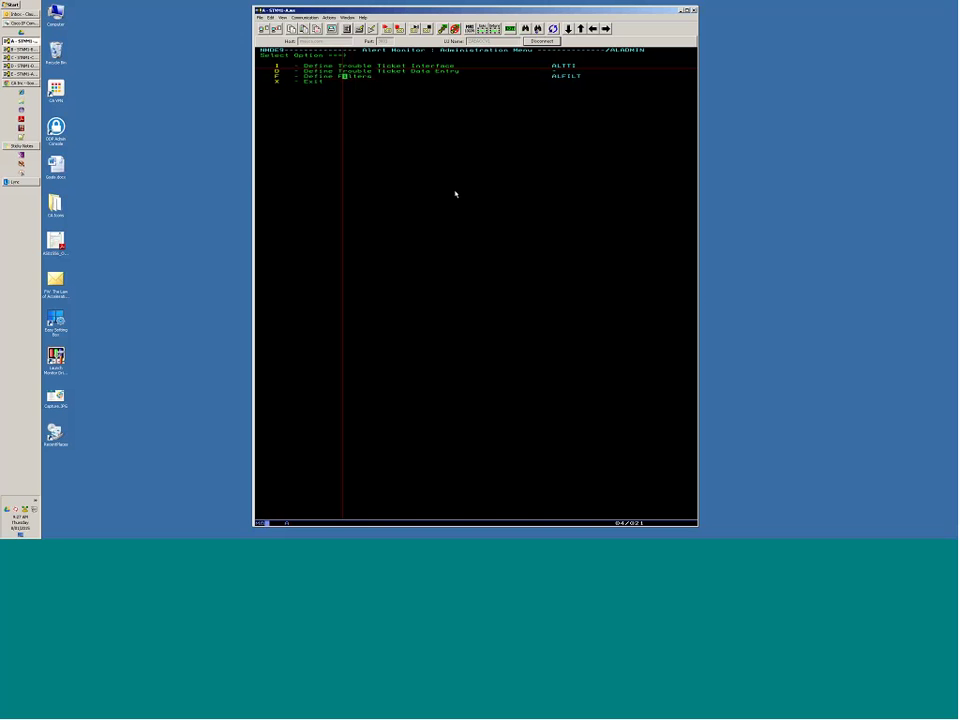
{"action": "key", "text": "Return"}
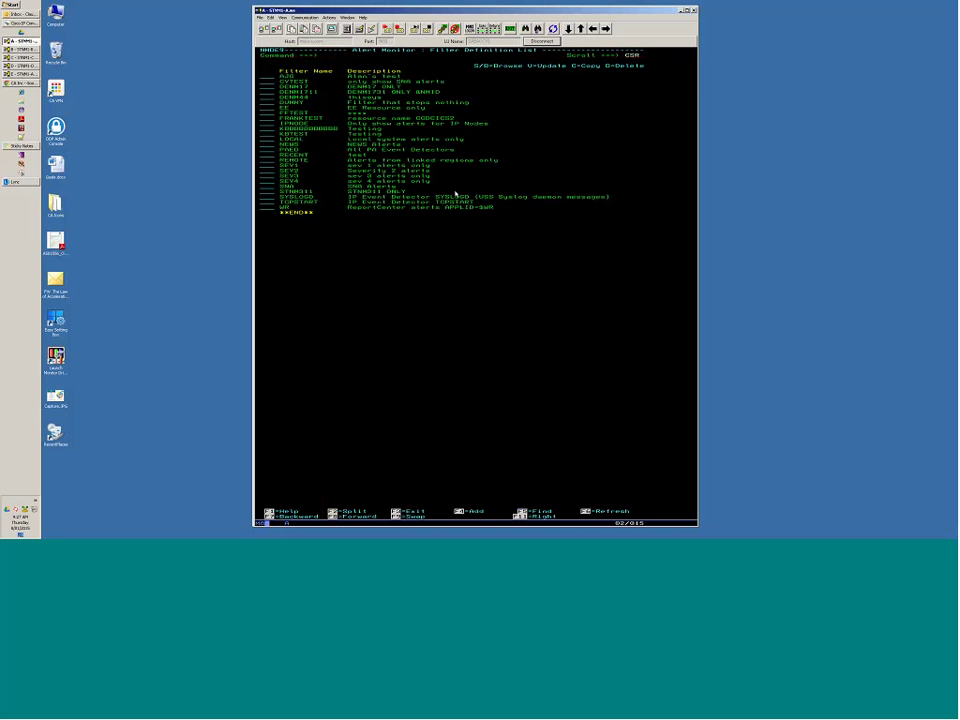
Start a new alert filter named 'test' with description 'test' and list valid field names.
{"action": "key", "text": "F4"}
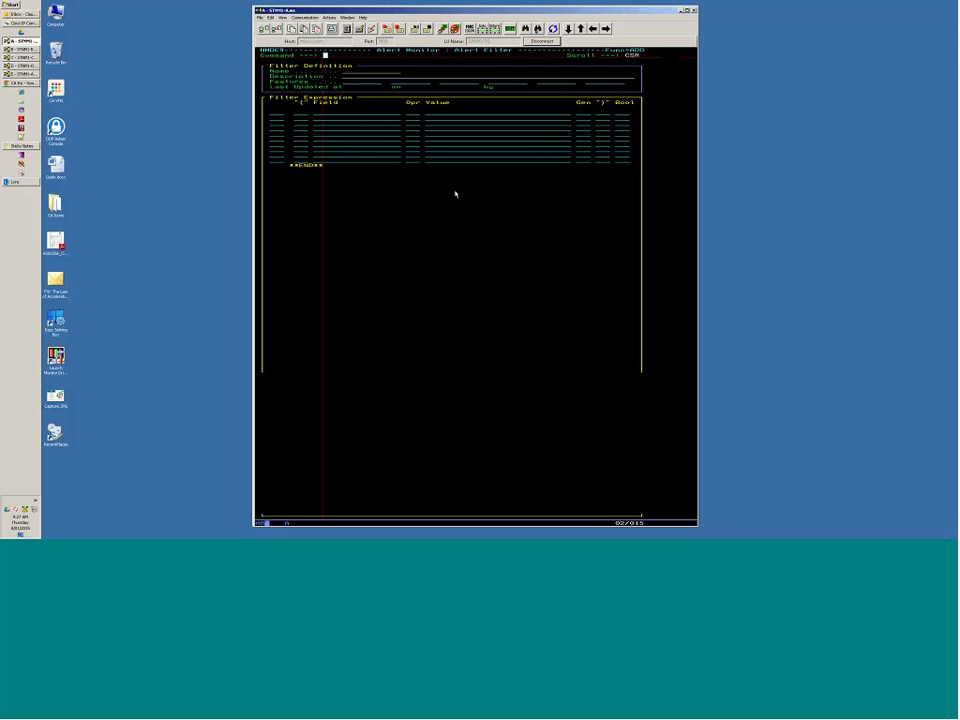
{"action": "key", "text": "Tab"}
{"action": "key", "text": "Tab"}
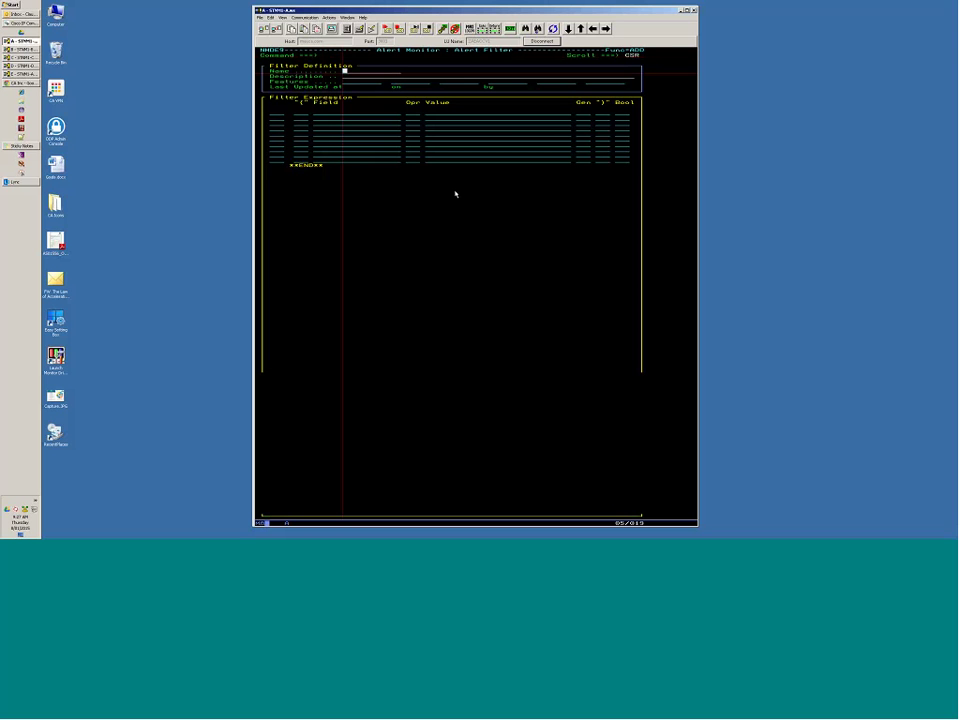
{"action": "type", "text": "test"}
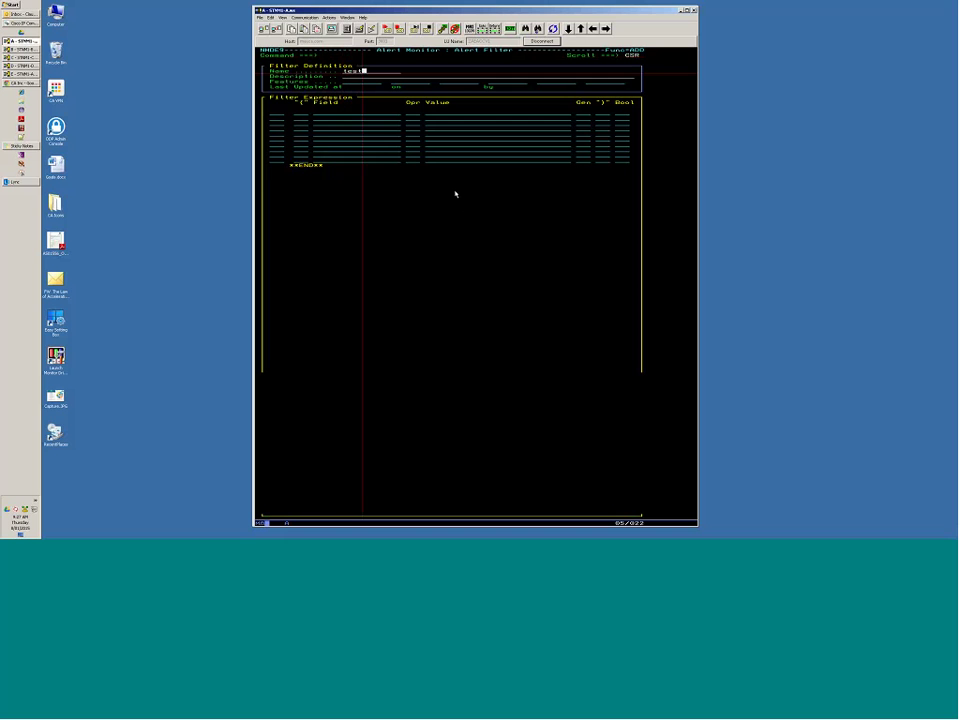
{"action": "key", "text": "Tab"}
{"action": "type", "text": "test"}
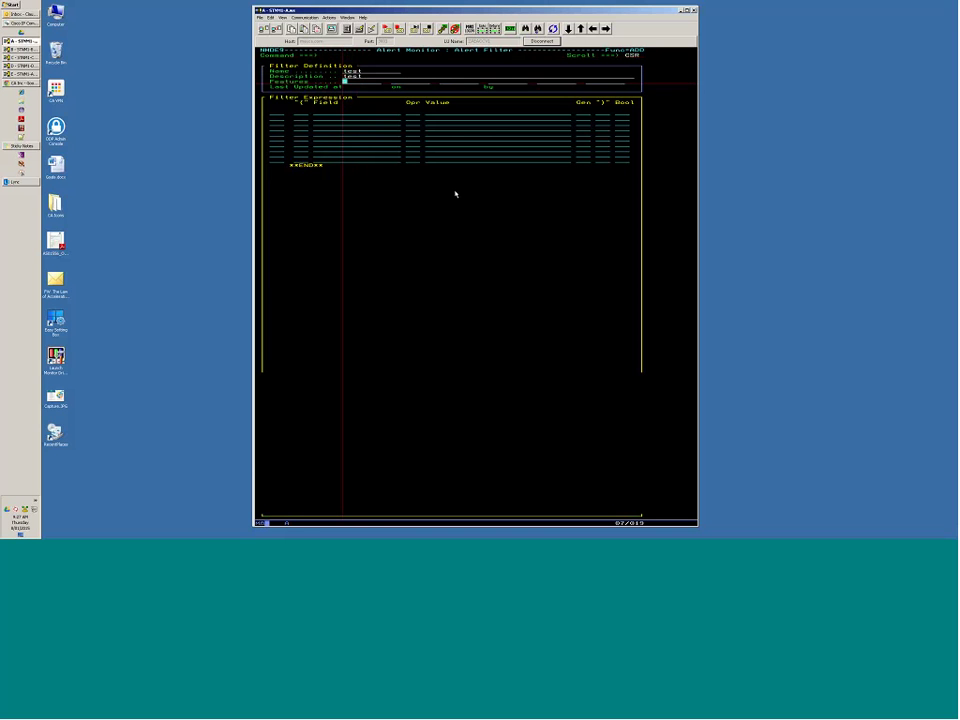
{"action": "key", "text": "Tab"}
{"action": "key", "text": "Tab"}
{"action": "key", "text": "Tab"}
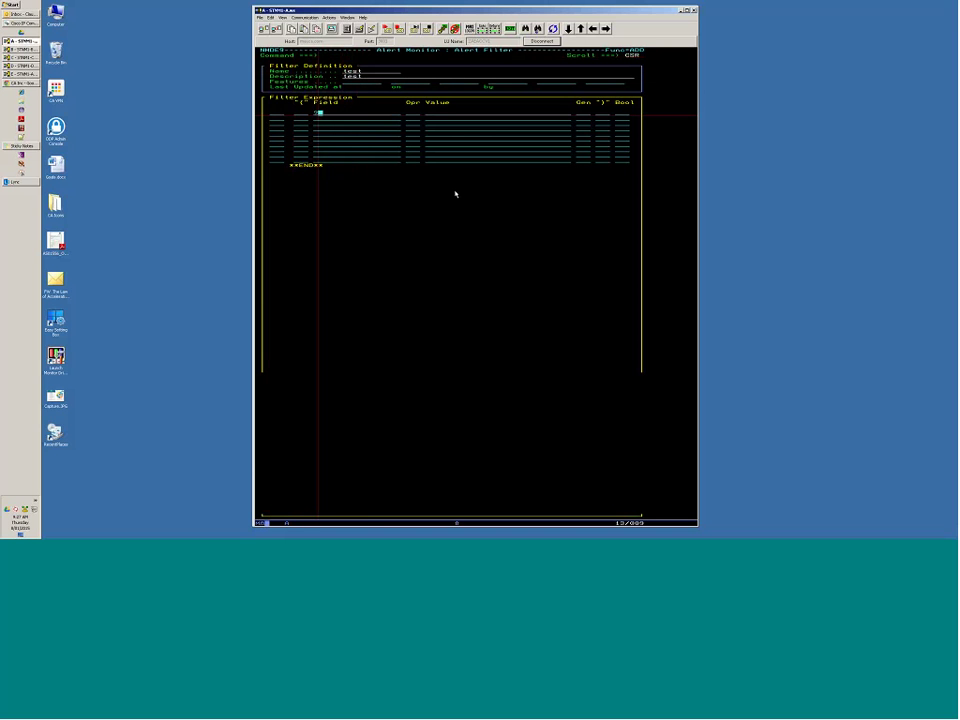
{"action": "key", "text": "F4"}
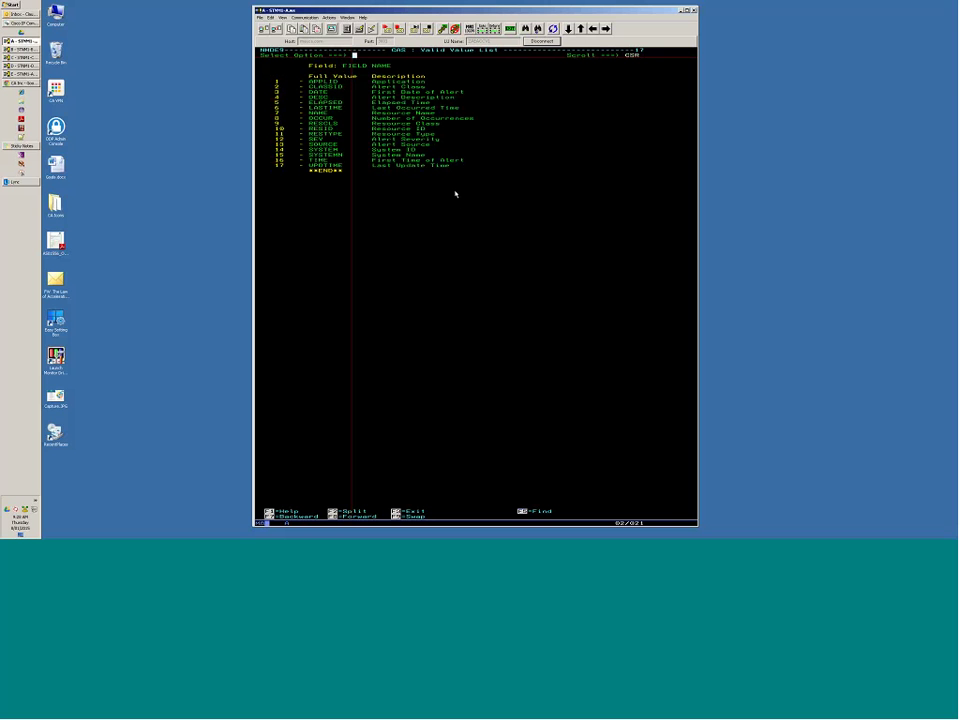
Cancel the TEST filter without saving and back out to the Alert Monitor Administration menu.
{"action": "key", "text": "F3"}
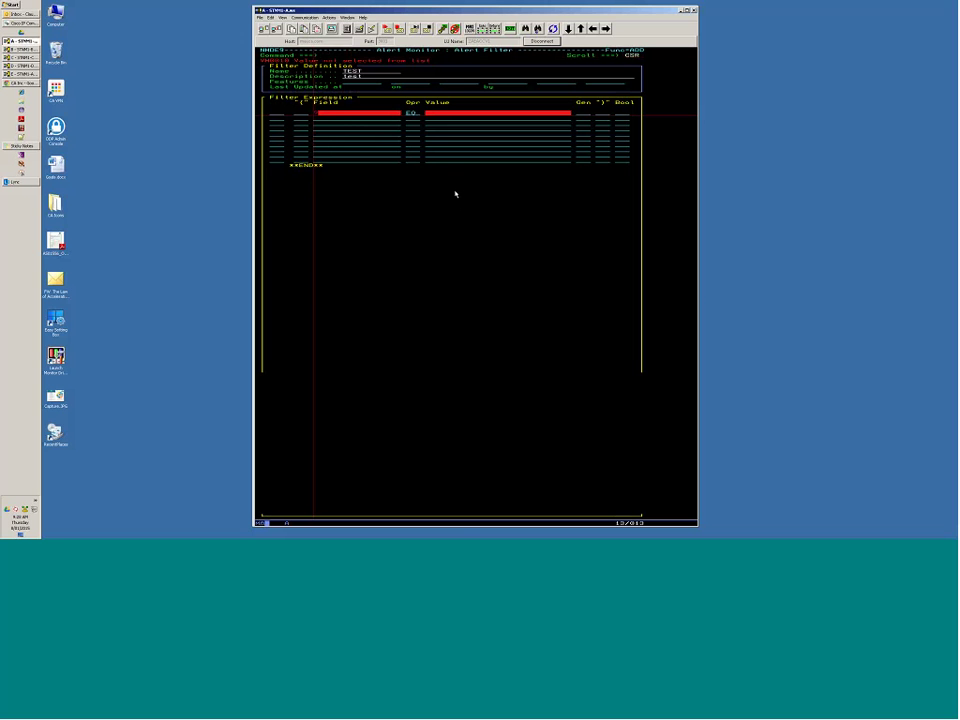
{"action": "key", "text": "F3"}
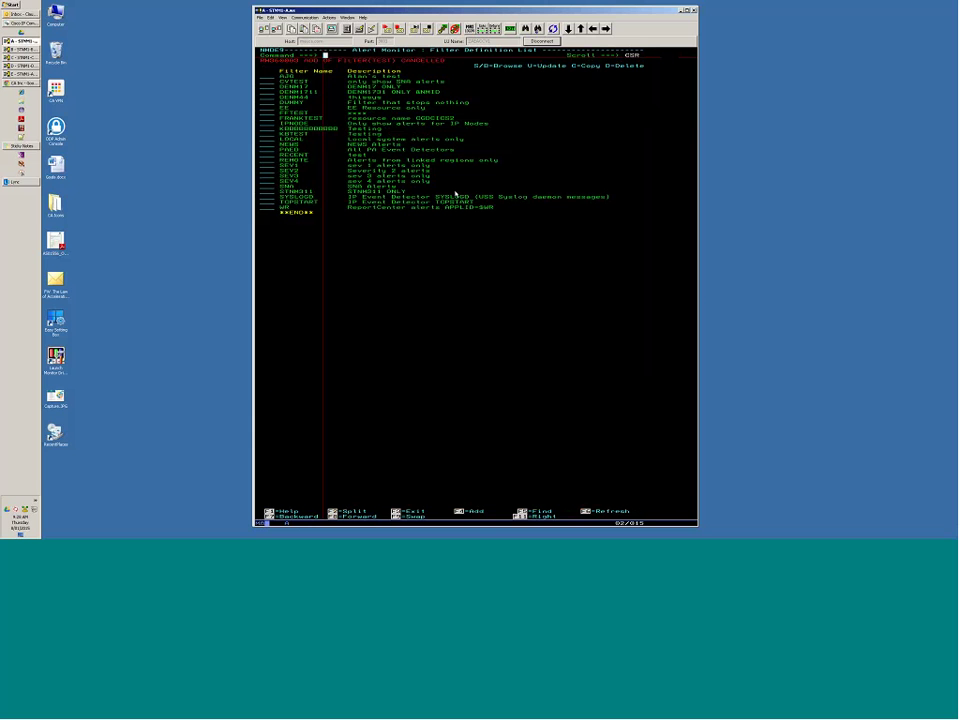
{"action": "key", "text": "F3"}
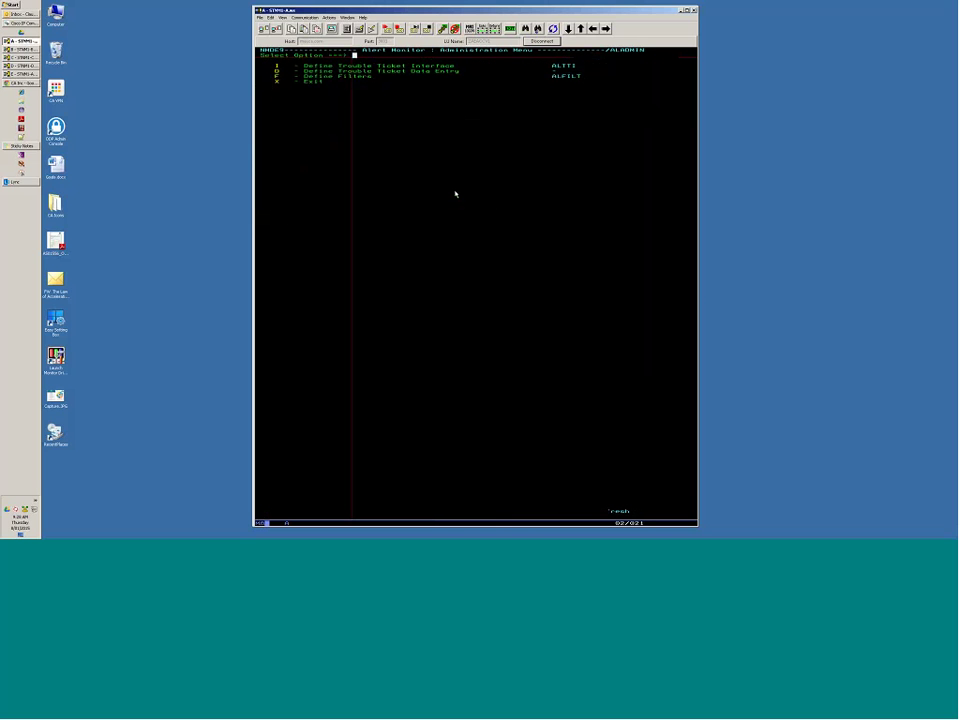
{"action": "key", "text": "F3"}
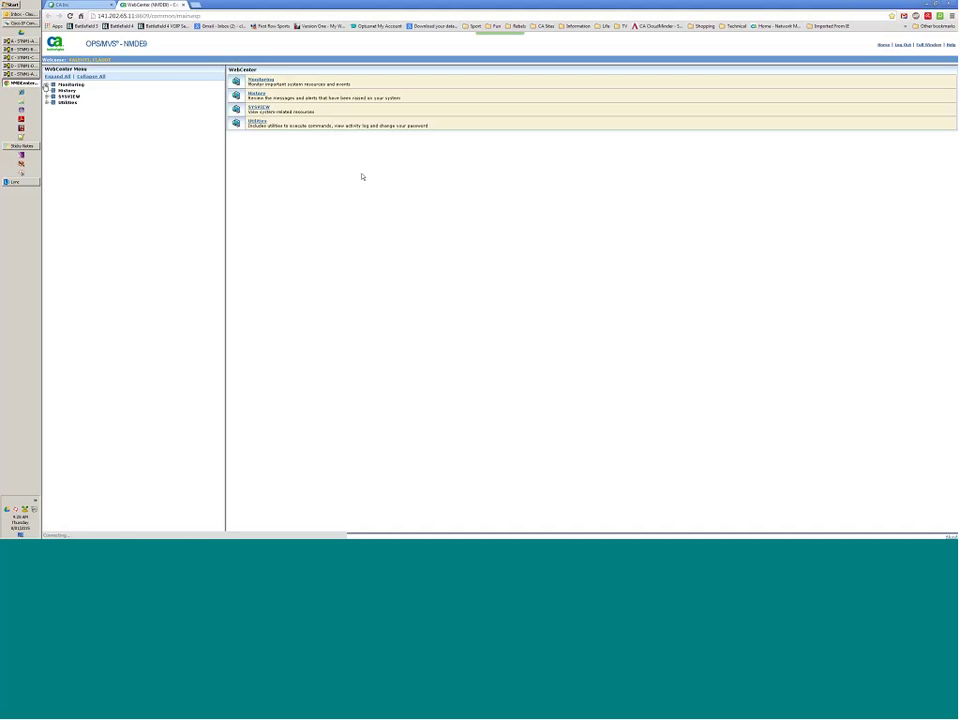
Open Monitoring > Alerts and close the two red critical alerts, confirming with Yes and OK.
{"action": "left_click", "coordinate": [46, 86]}
{"action": "left_click", "coordinate": [71, 91]}
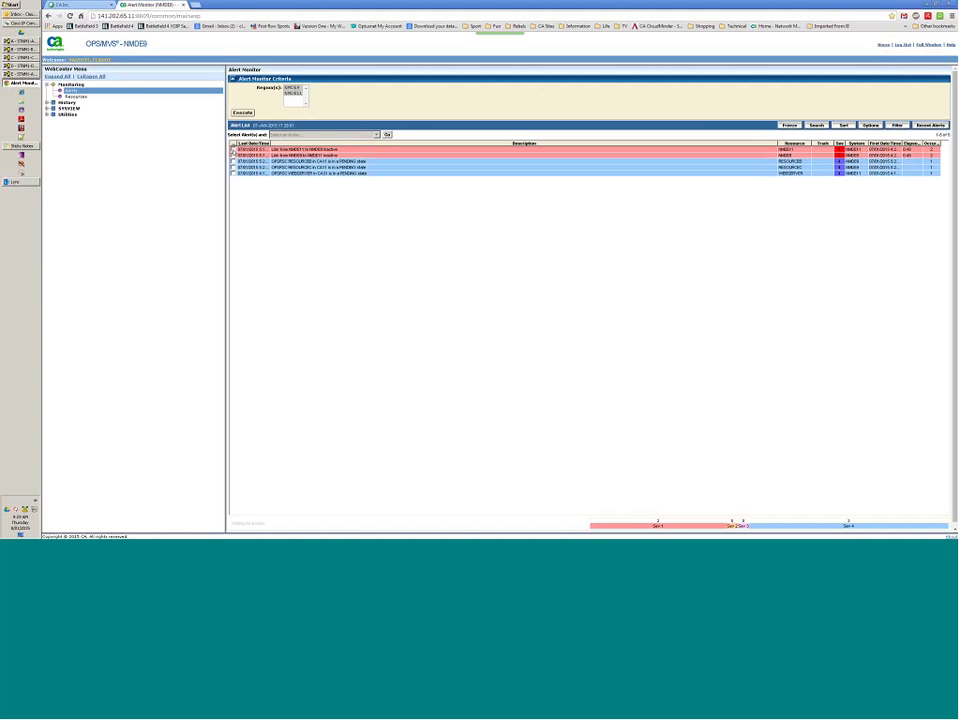
{"action": "left_click", "coordinate": [233, 149]}
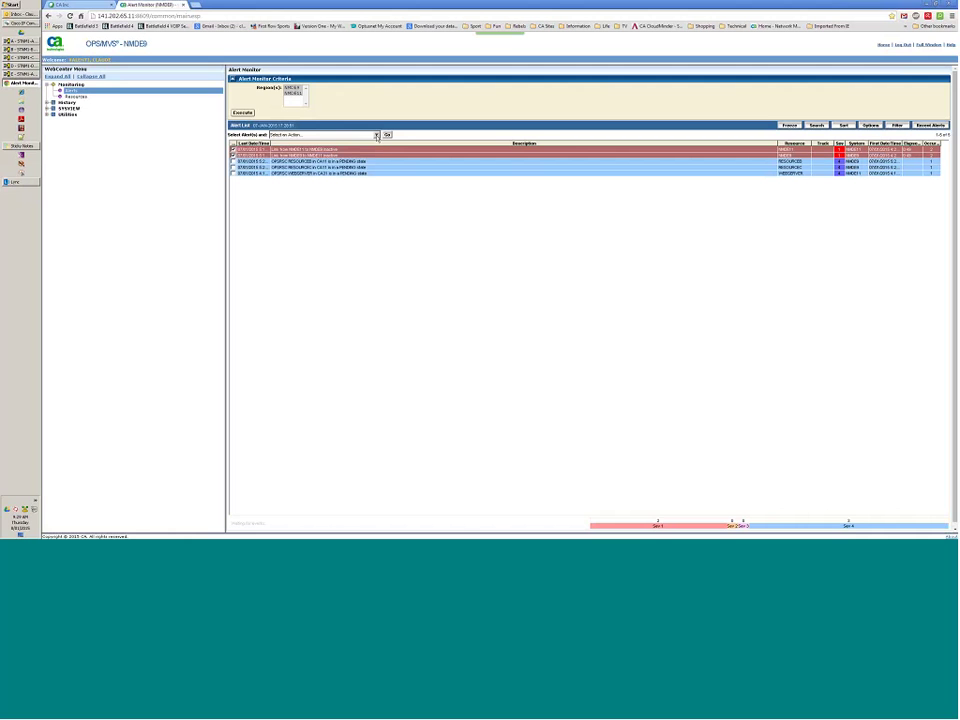
{"action": "left_click", "coordinate": [376, 135]}
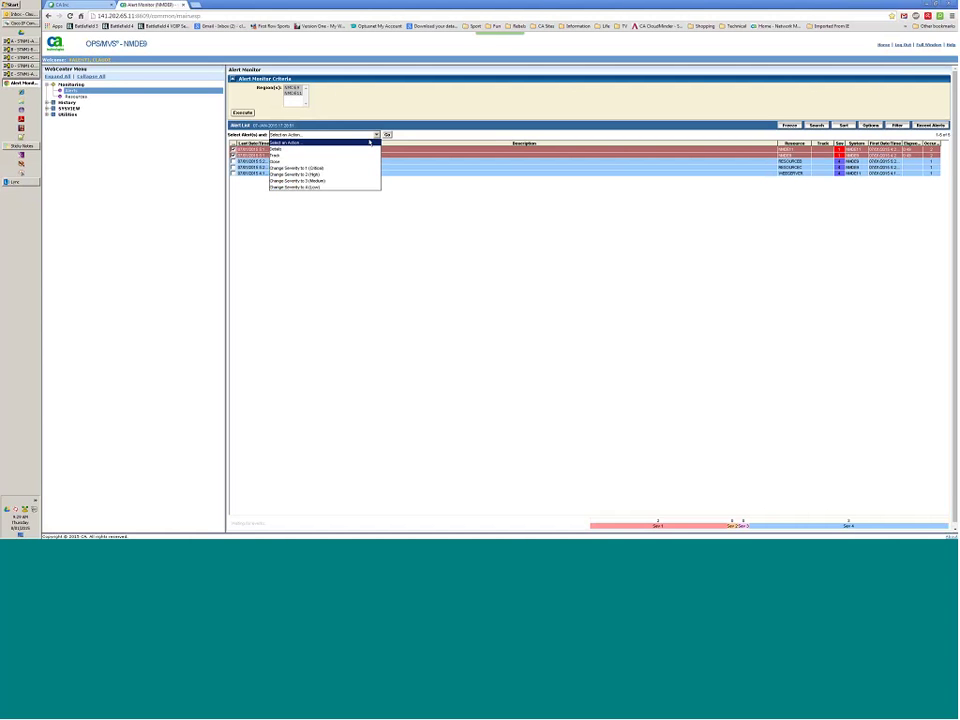
{"action": "left_click", "coordinate": [330, 161]}
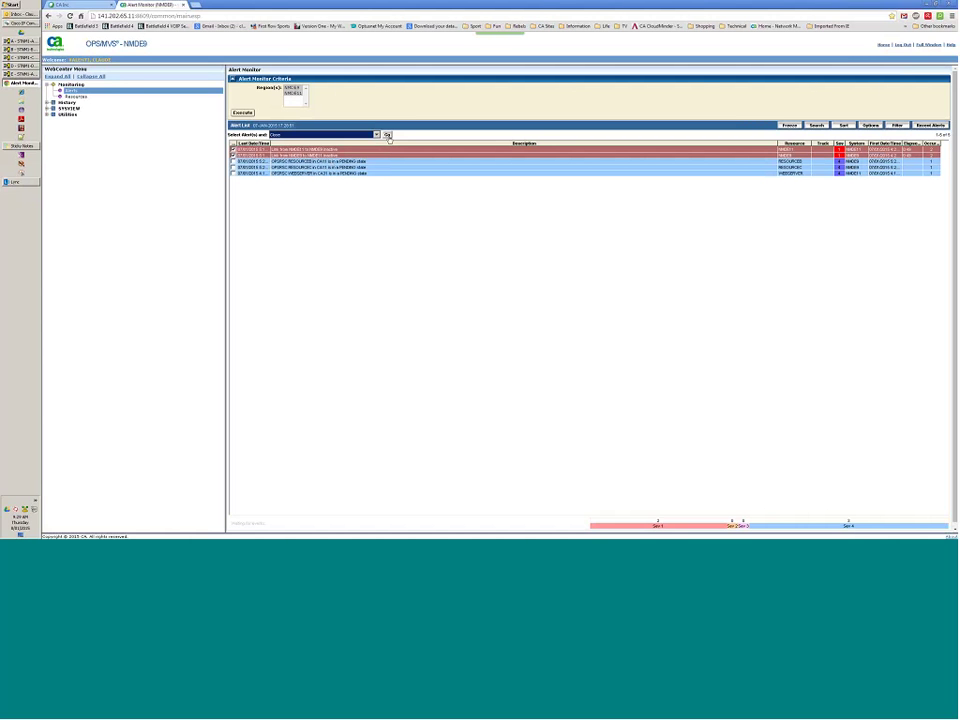
{"action": "left_click", "coordinate": [387, 135]}
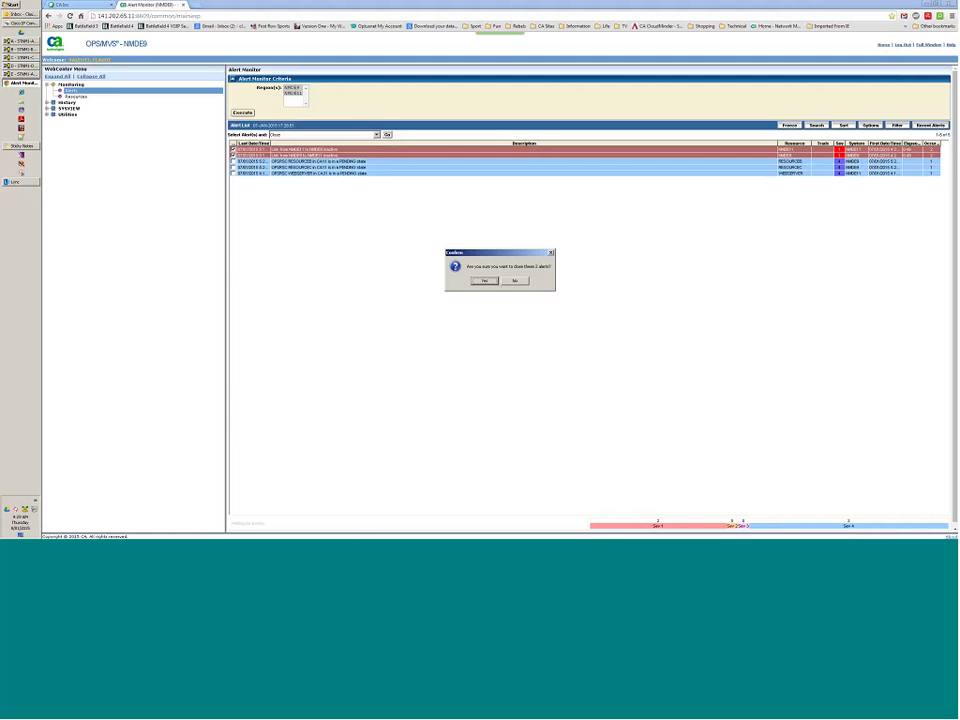
{"action": "key", "text": "Return"}
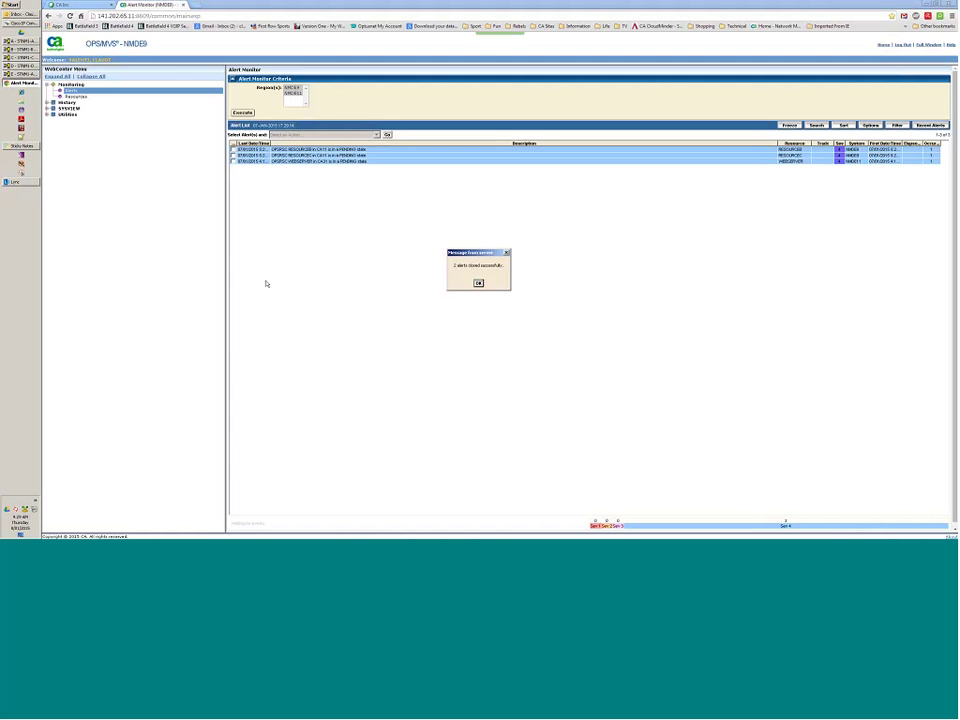
{"action": "key", "text": "Return"}
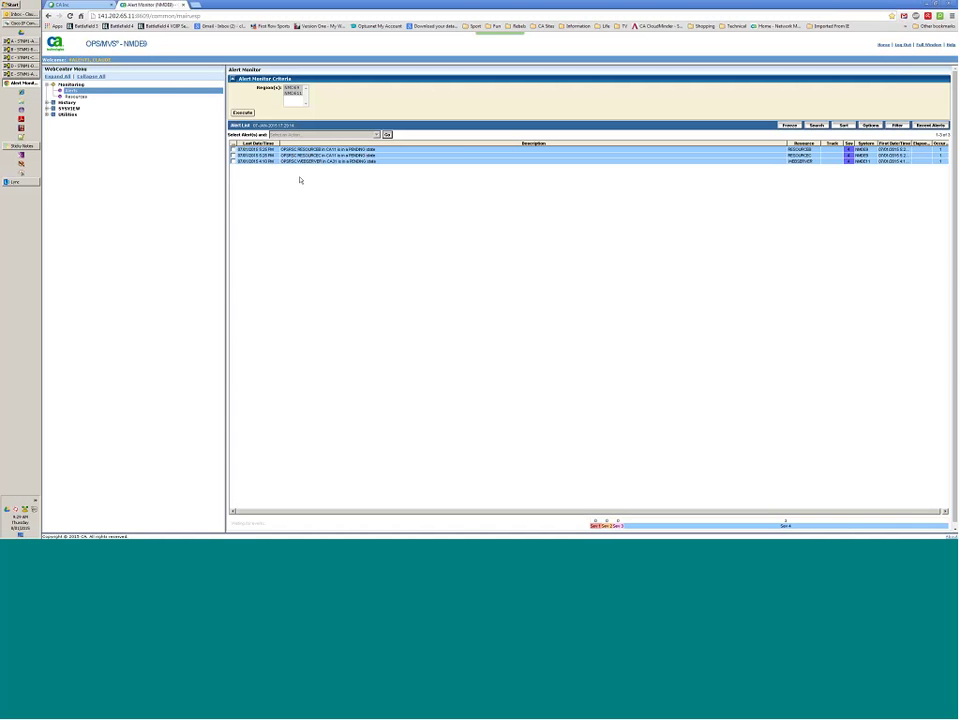
Open the RESOURCEB pending alert's details and read its description and recommended action.
{"action": "left_click", "coordinate": [233, 149]}
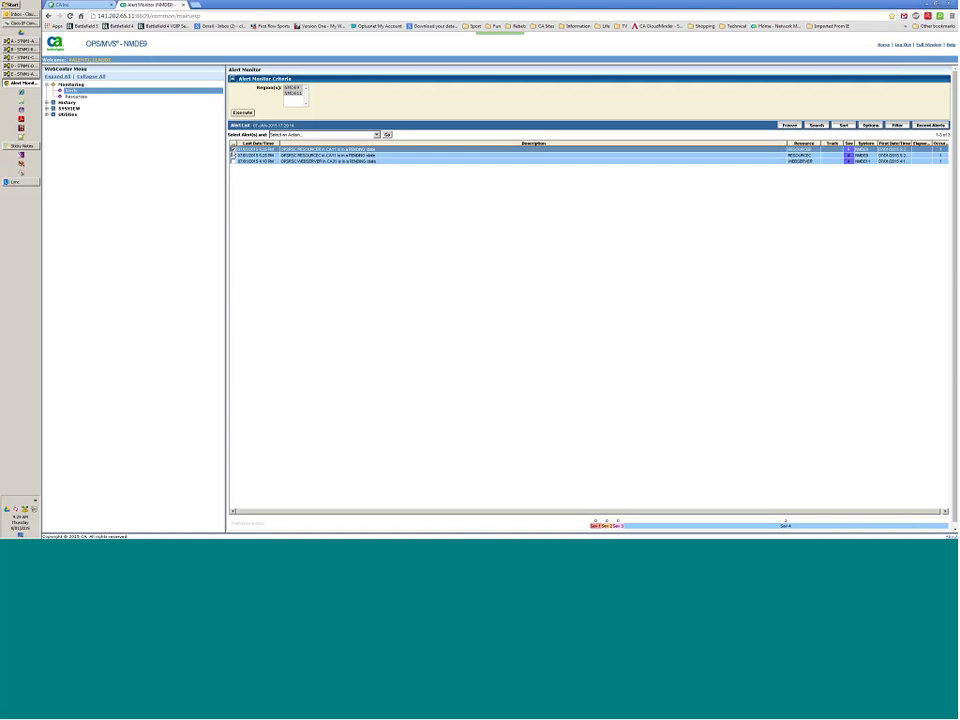
{"action": "left_click", "coordinate": [375, 134]}
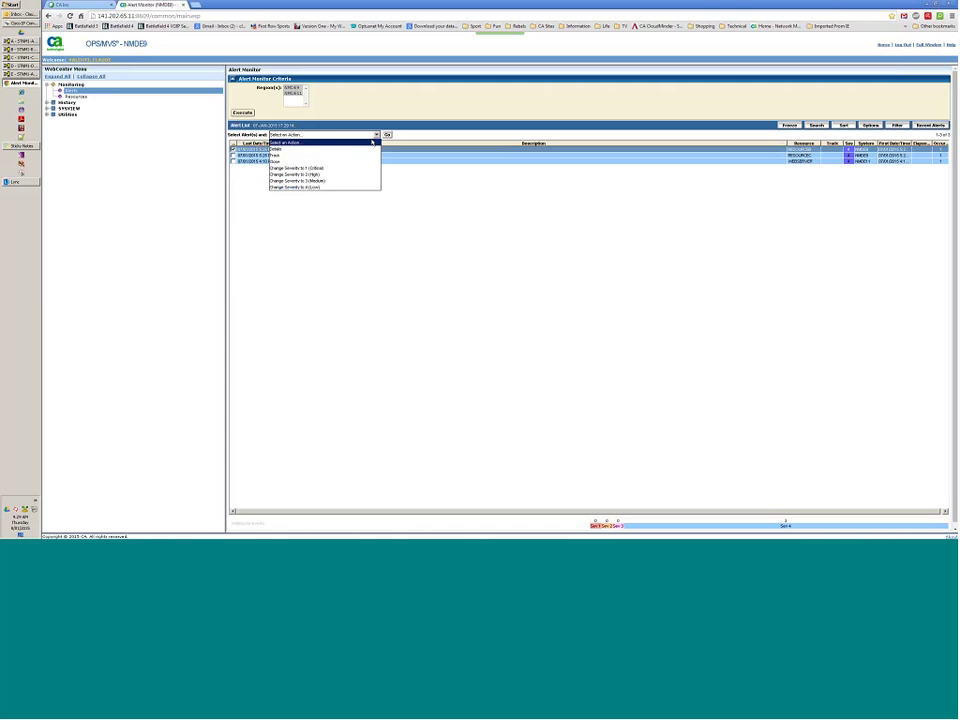
{"action": "left_click", "coordinate": [365, 148]}
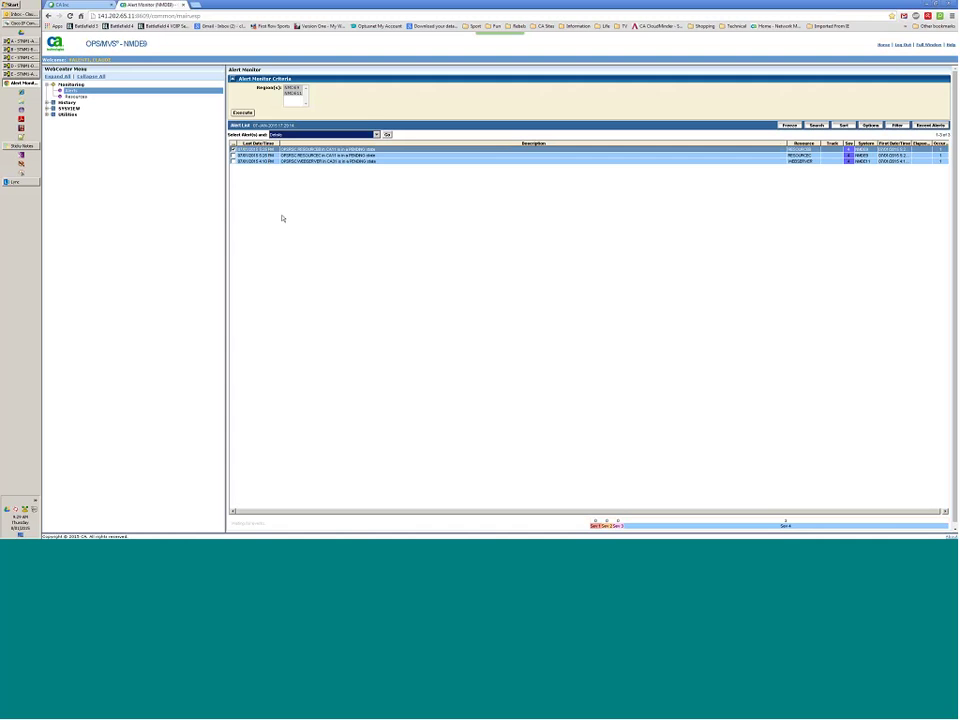
{"action": "left_click", "coordinate": [387, 135]}
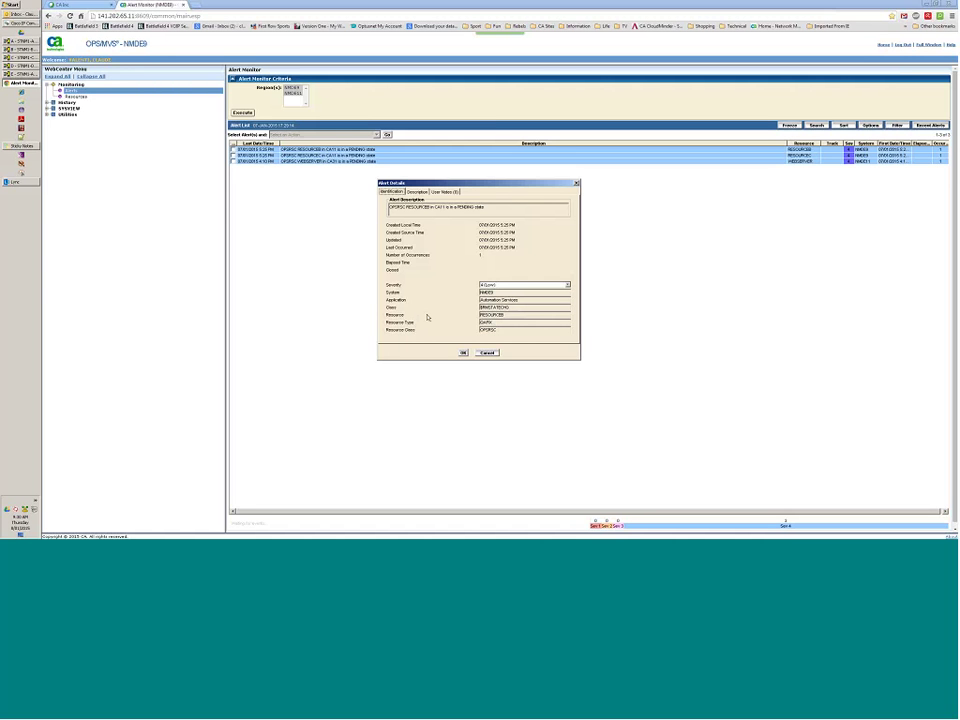
{"action": "left_click", "coordinate": [417, 191]}
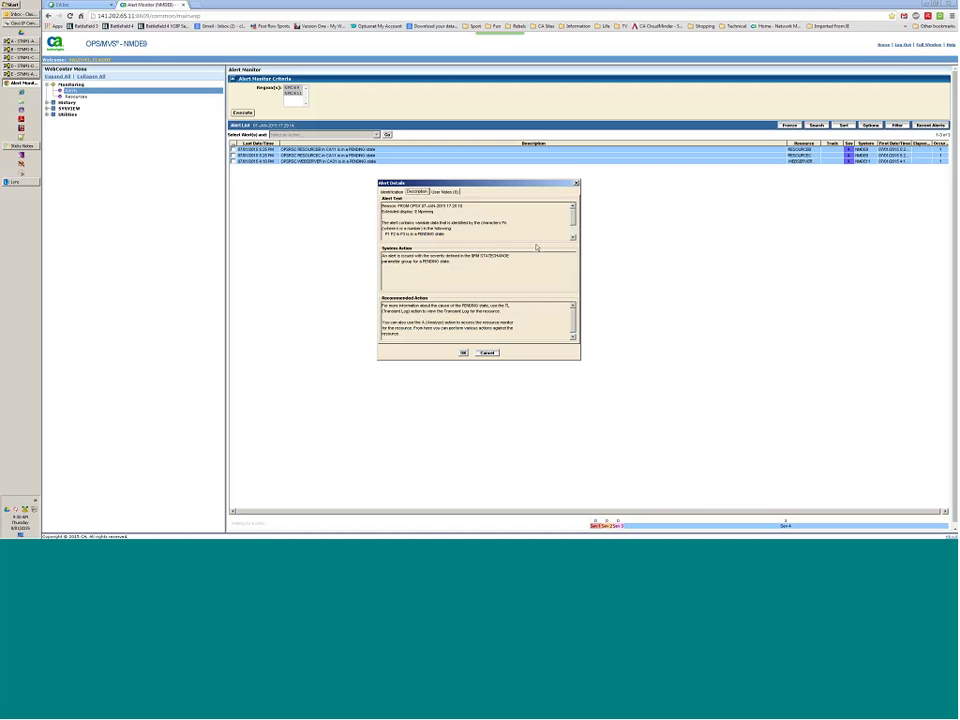
{"action": "scroll", "coordinate": [574, 223], "scroll_direction": "down", "scroll_amount": 1}
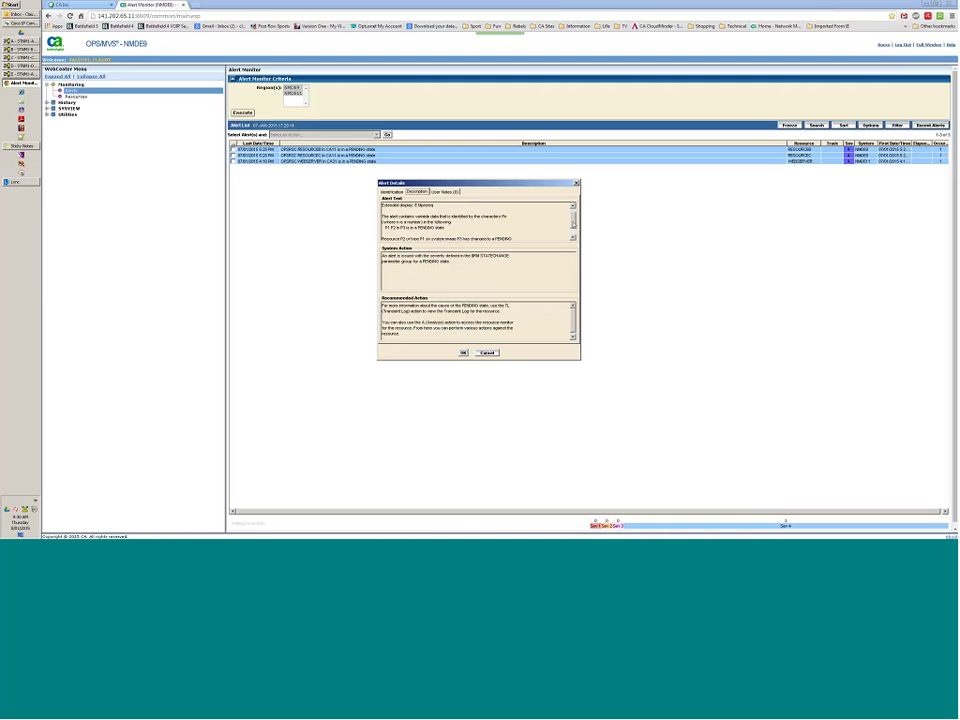
{"action": "scroll", "coordinate": [574, 225], "scroll_direction": "down", "scroll_amount": 2}
{"action": "scroll", "coordinate": [574, 233], "scroll_direction": "up", "scroll_amount": 3}
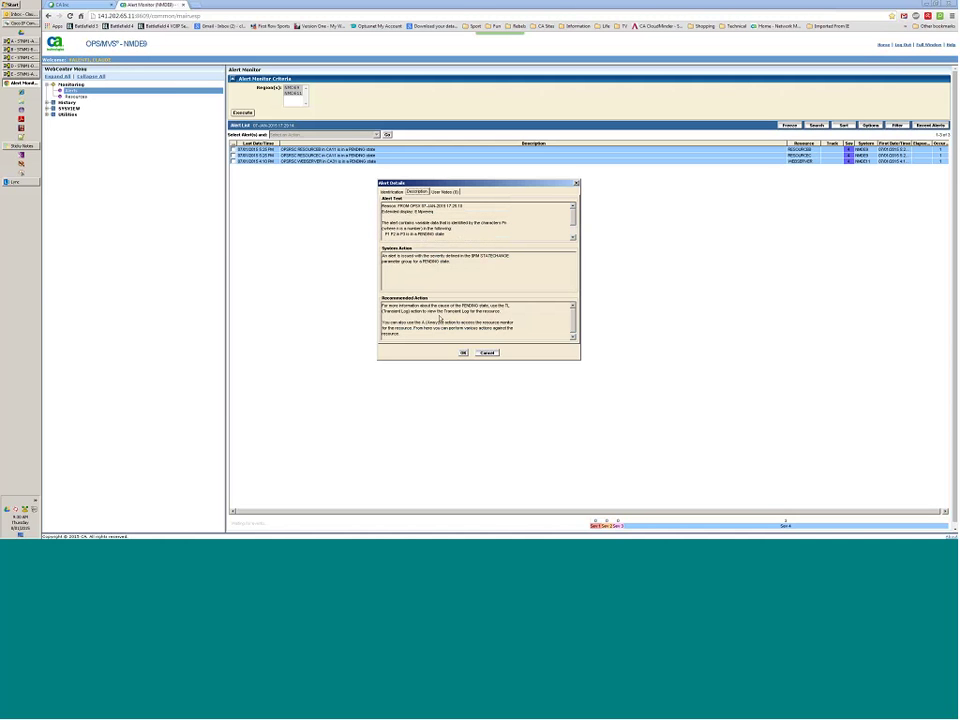
{"action": "scroll", "coordinate": [440, 319], "scroll_direction": "down", "scroll_amount": 1}
{"action": "scroll", "coordinate": [441, 318], "scroll_direction": "up", "scroll_amount": 1}
Add the user note 'Clean this. It's OK' to the alert and save it.
{"action": "left_click", "coordinate": [446, 192]}
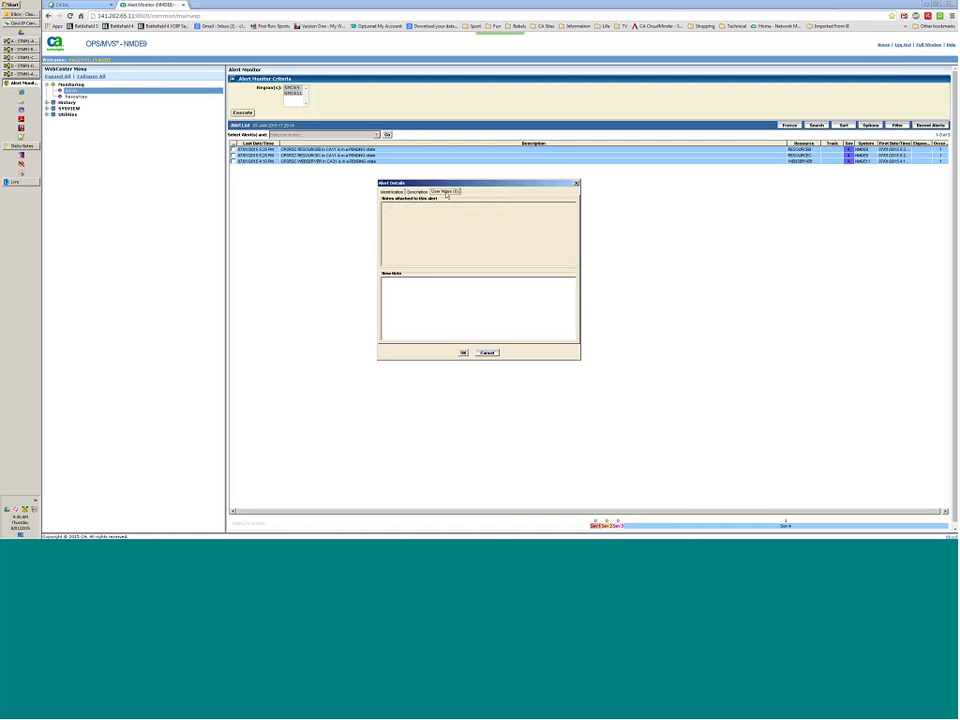
{"action": "left_click", "coordinate": [419, 191]}
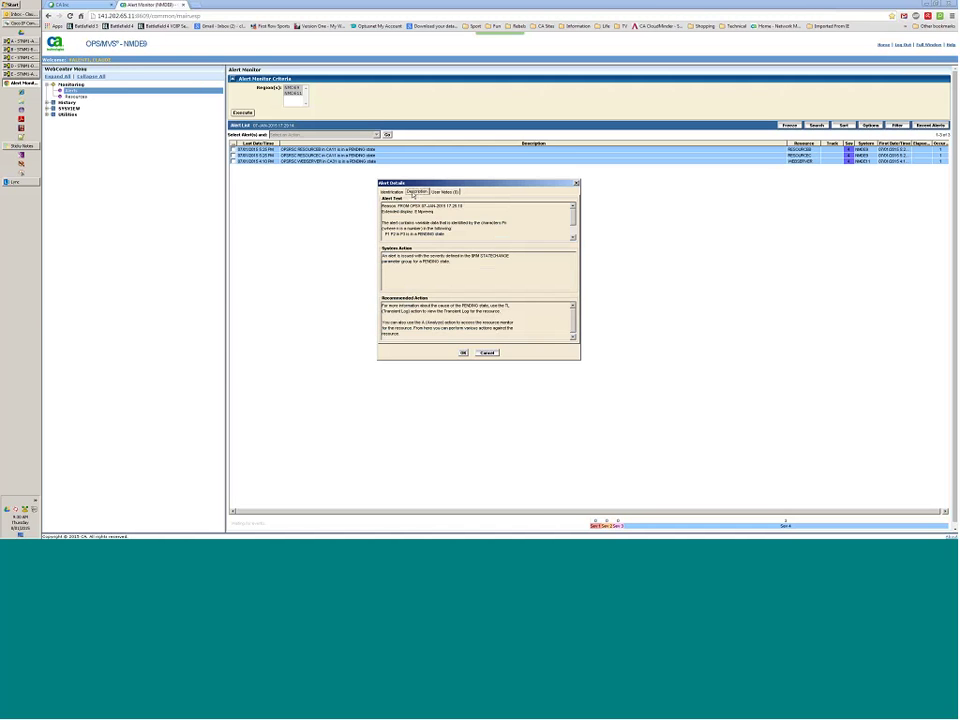
{"action": "left_click", "coordinate": [446, 192]}
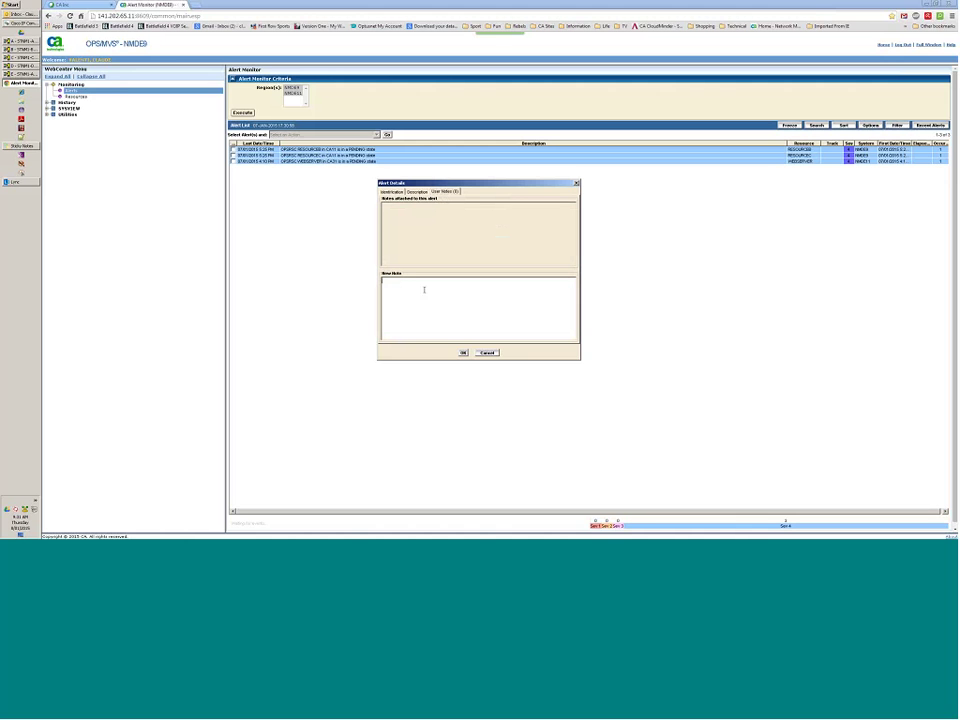
{"action": "type", "text": "Clean this. It's OK"}
{"action": "left_click", "coordinate": [464, 353]}
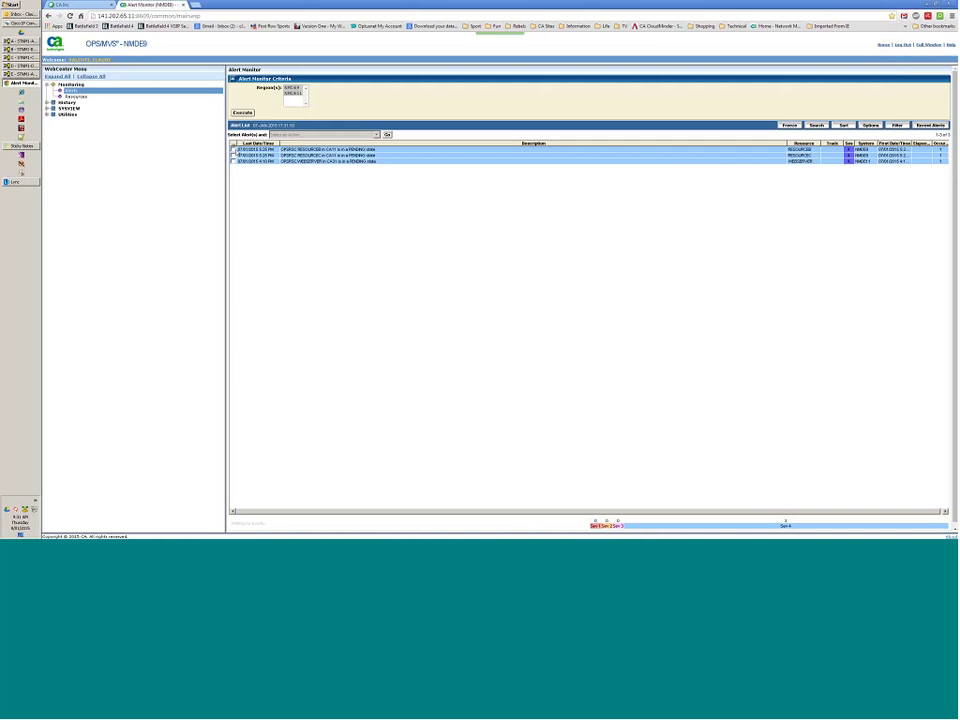
Verify the RESOURCEB alert's User Notes shows the saved note, then close the details.
{"action": "left_click", "coordinate": [233, 149]}
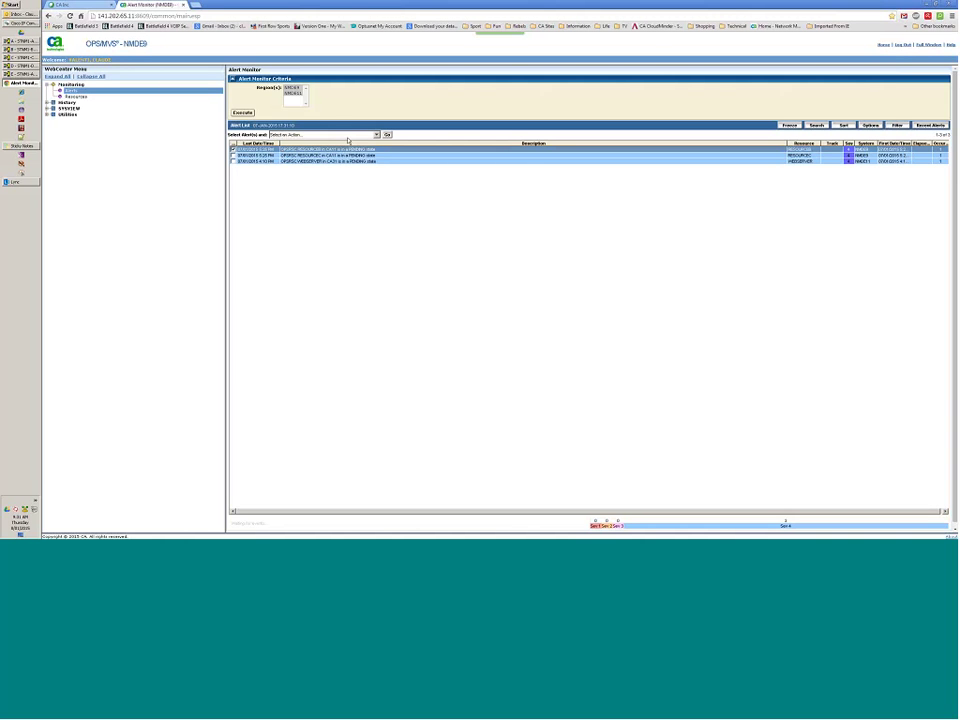
{"action": "left_click", "coordinate": [377, 135]}
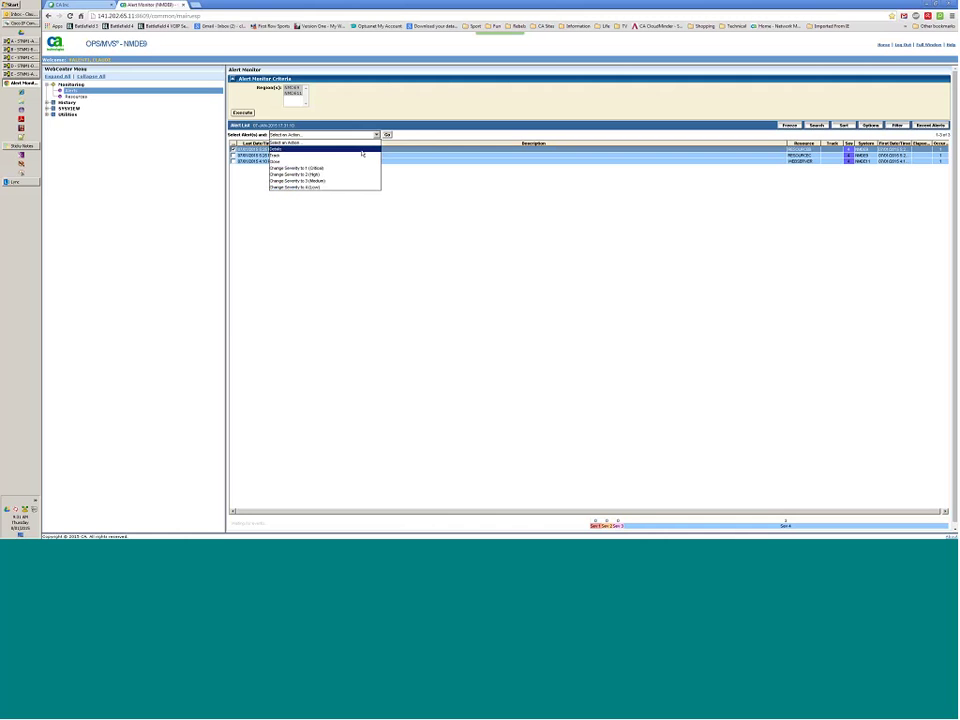
{"action": "left_click", "coordinate": [362, 149]}
{"action": "left_click", "coordinate": [387, 135]}
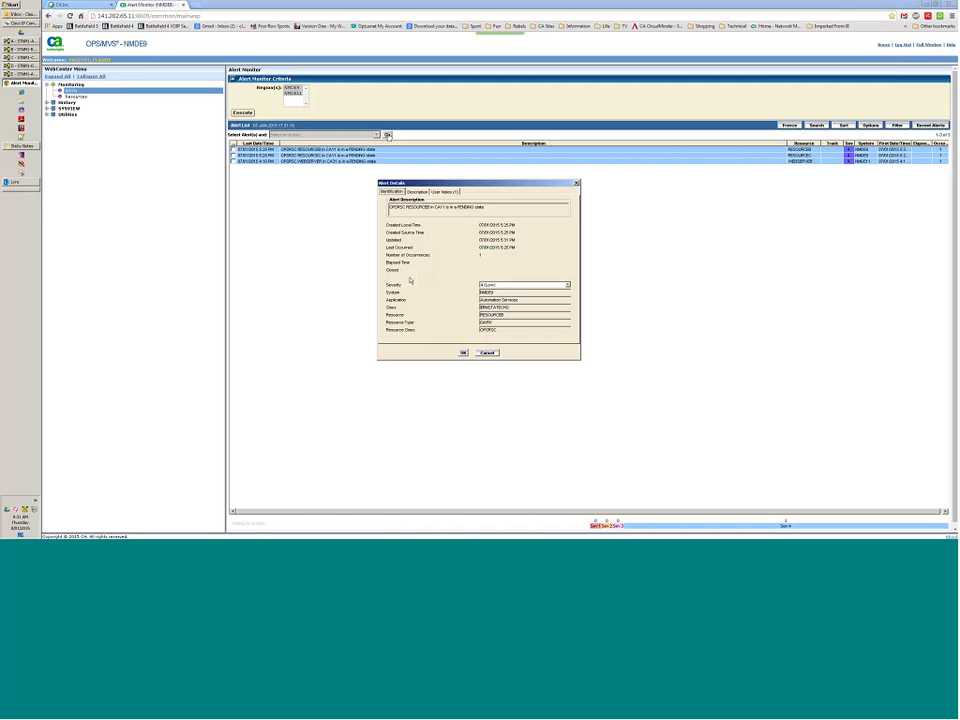
{"action": "left_click", "coordinate": [446, 192]}
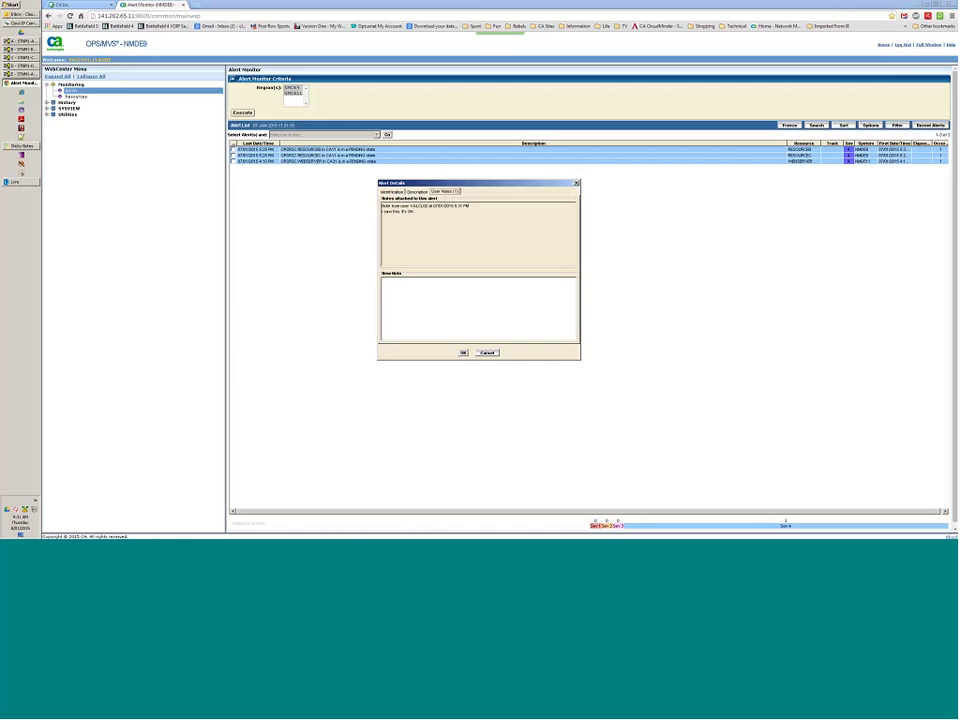
{"action": "left_click", "coordinate": [464, 353]}
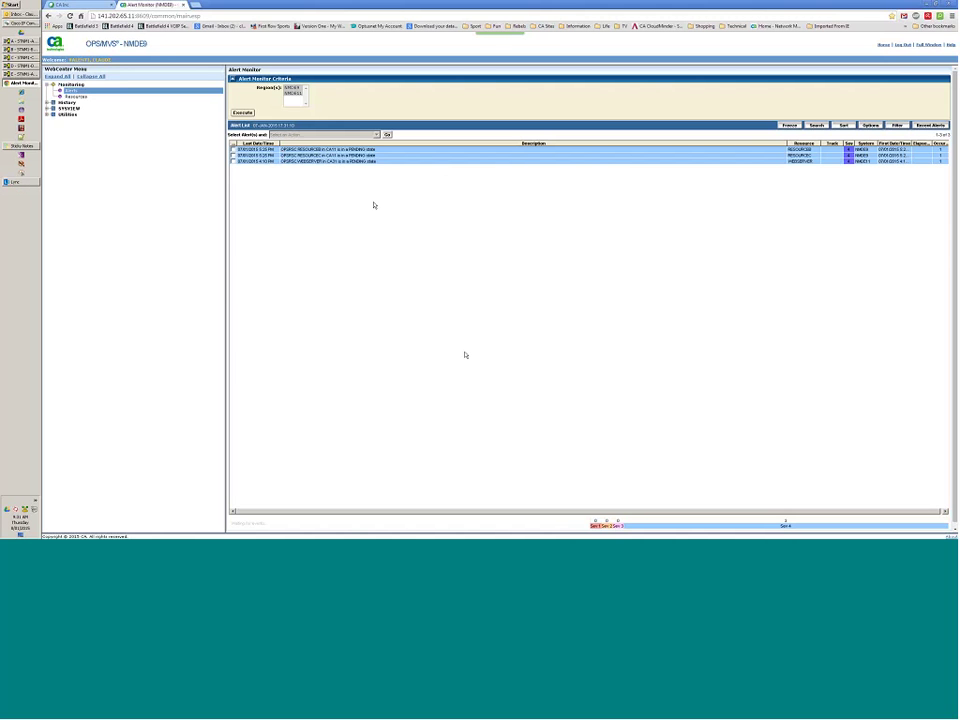
Close the RESOURCEB alert, confirming the action and dismissing the closed message.
{"action": "left_click", "coordinate": [233, 149]}
{"action": "left_click", "coordinate": [377, 134]}
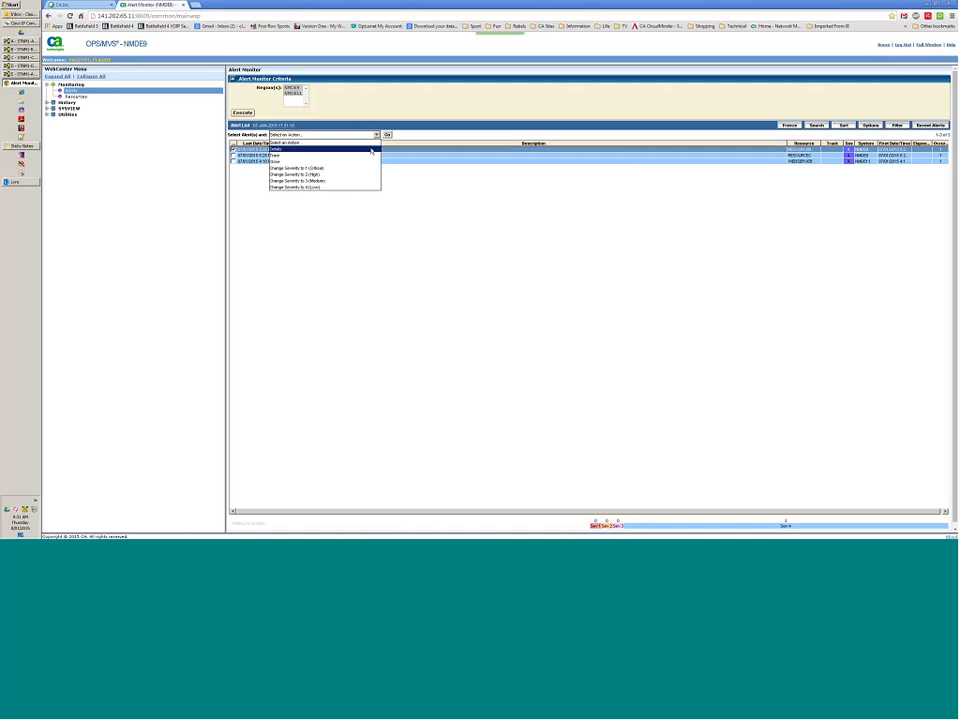
{"action": "left_click", "coordinate": [371, 161]}
{"action": "left_click", "coordinate": [387, 134]}
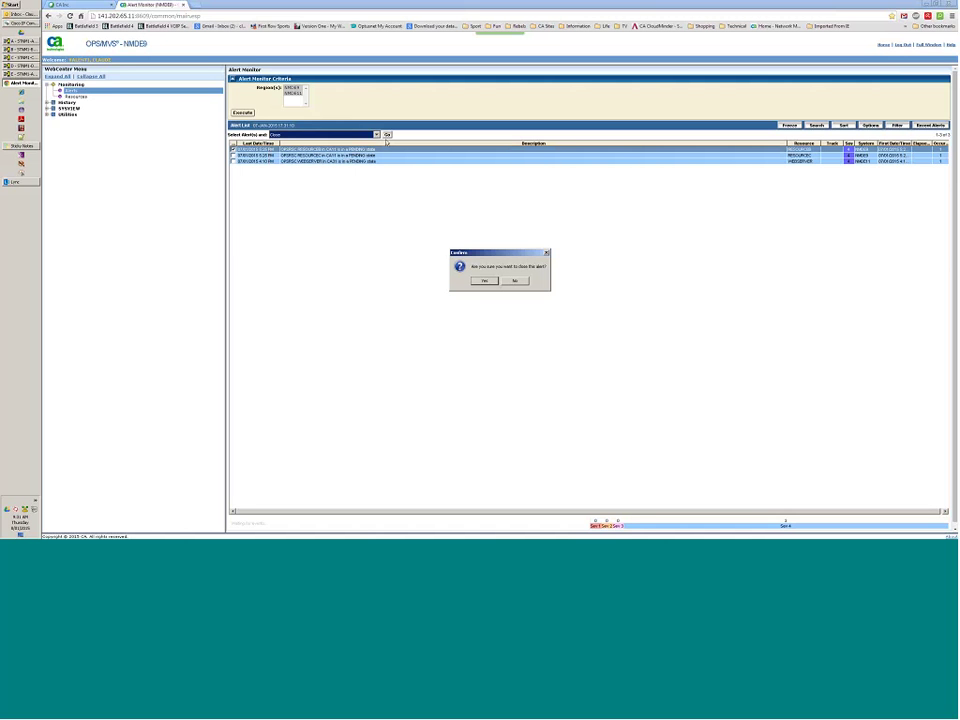
{"action": "left_click", "coordinate": [482, 280]}
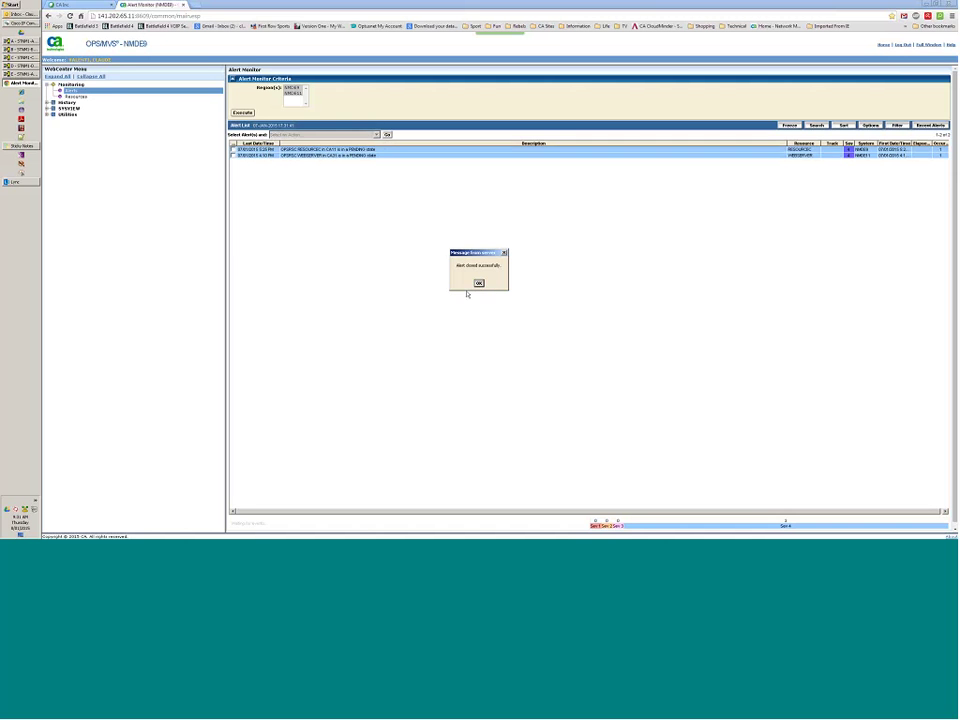
{"action": "left_click", "coordinate": [476, 283]}
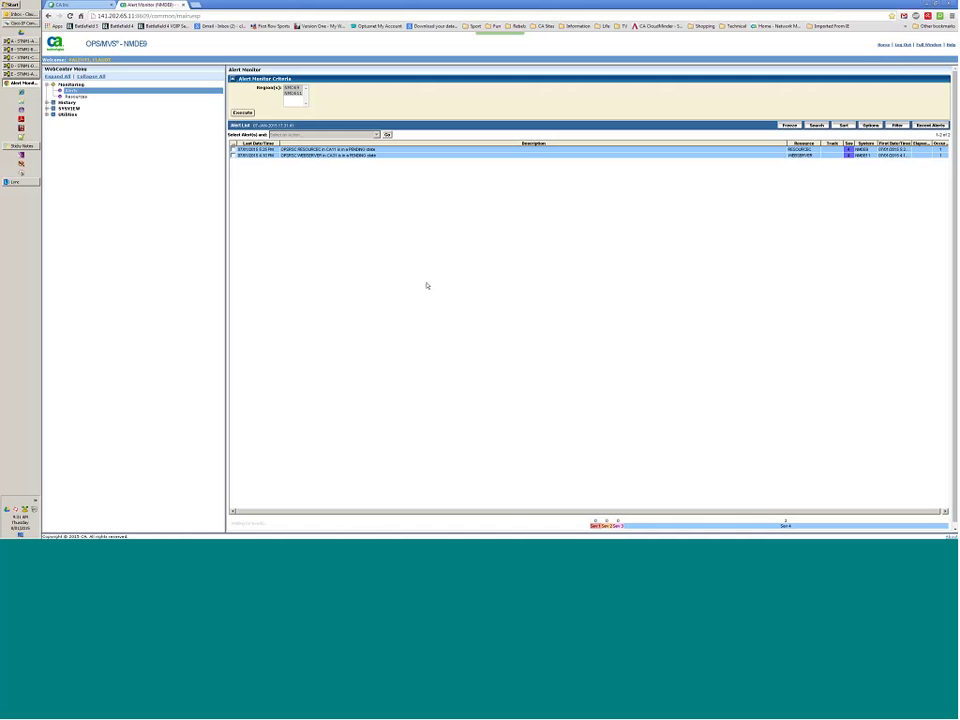
Try the SEV3 alert filter, which finds no alerts, then apply the SEV4 filter instead.
{"action": "left_click", "coordinate": [897, 126]}
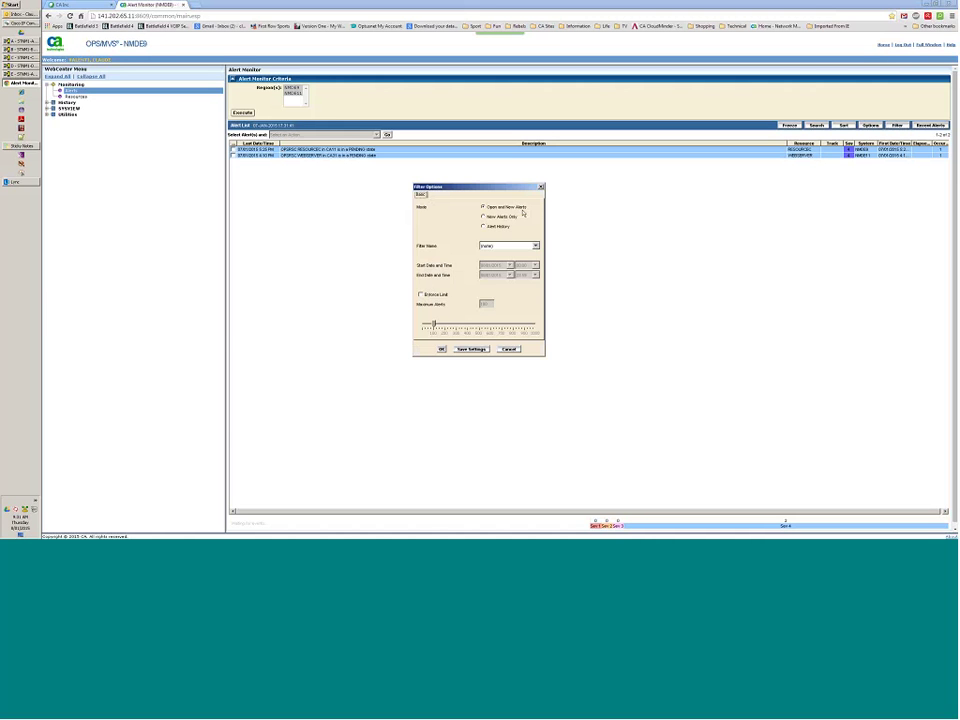
{"action": "left_click", "coordinate": [535, 246]}
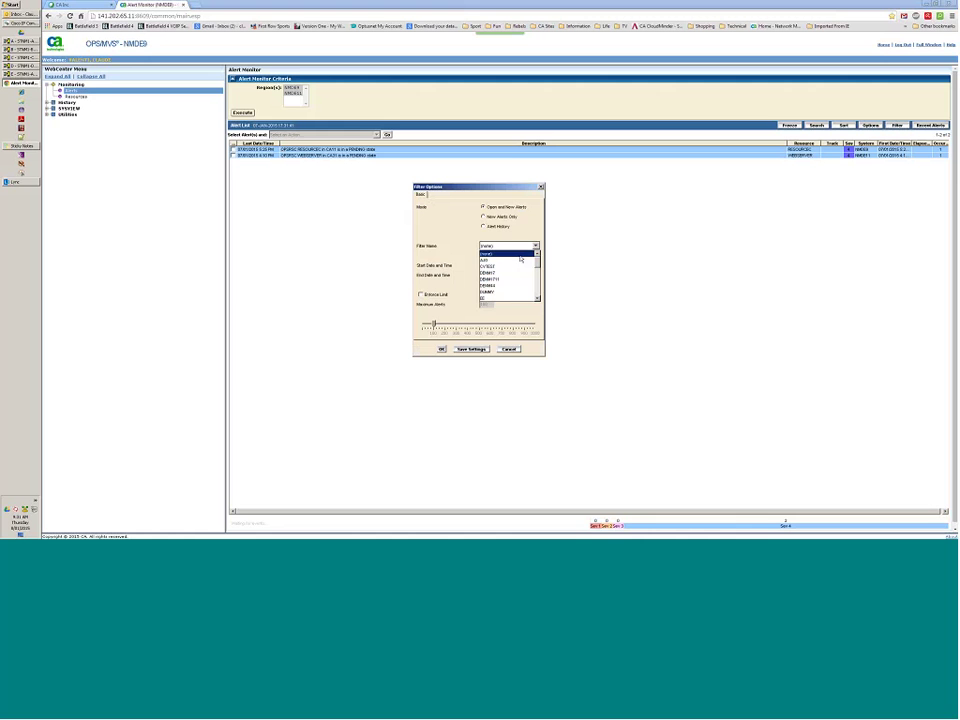
{"action": "left_click_drag", "start_coordinate": [537, 257], "coordinate": [544, 296]}
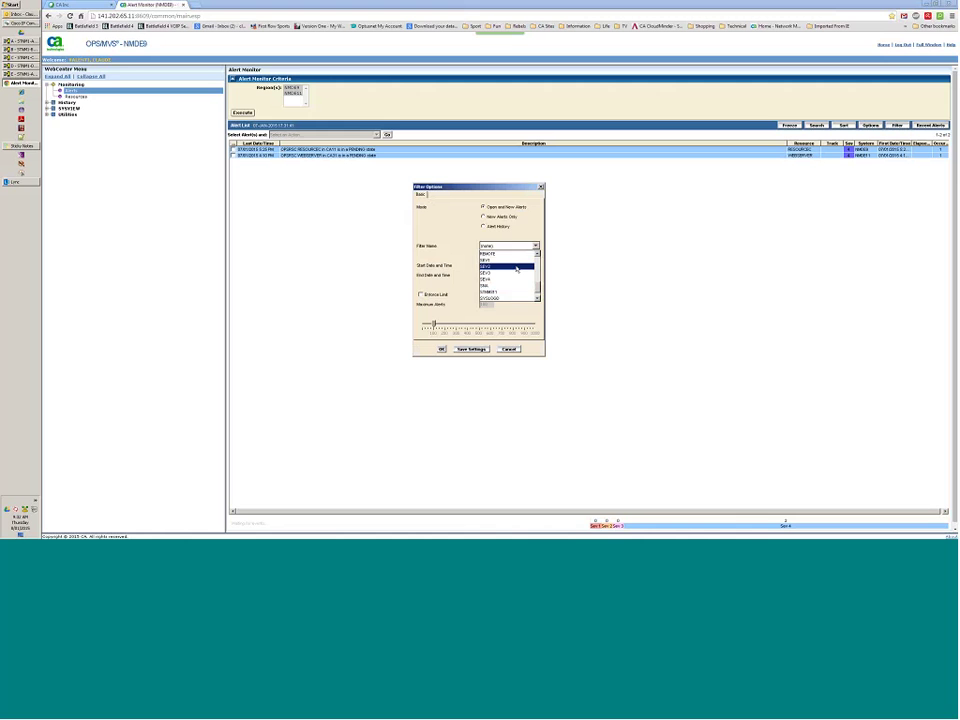
{"action": "left_click", "coordinate": [516, 268]}
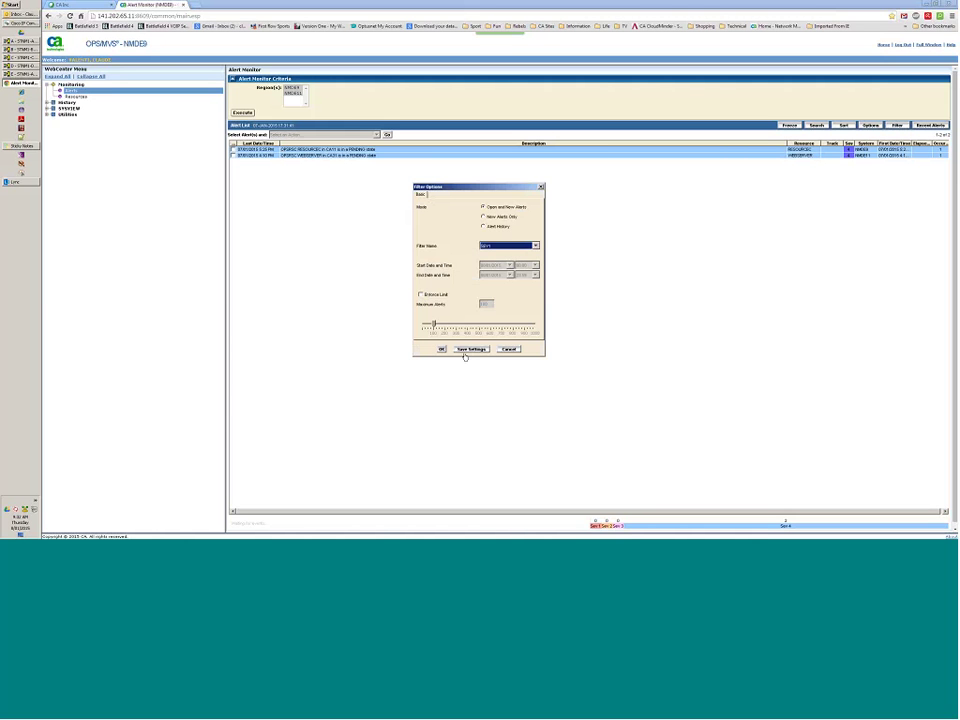
{"action": "left_click", "coordinate": [441, 349]}
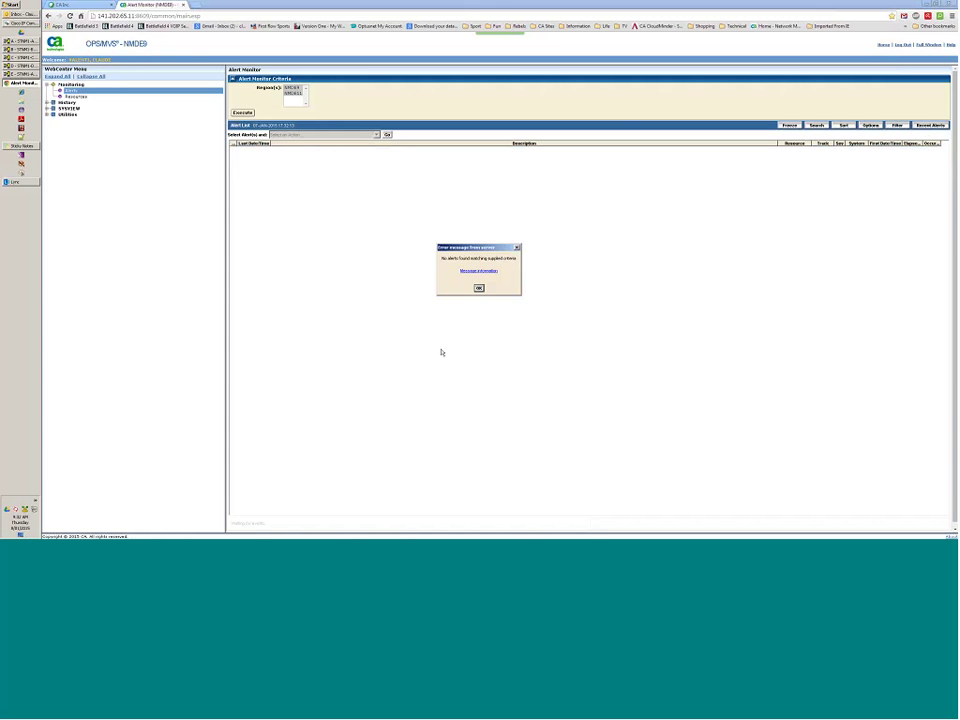
{"action": "left_click", "coordinate": [478, 287]}
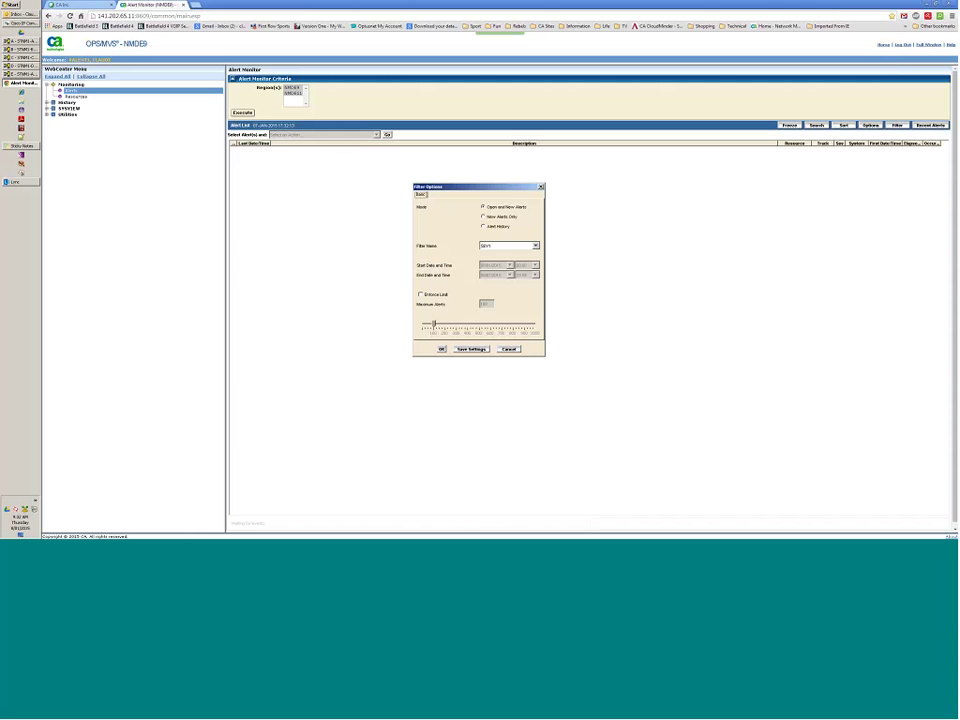
{"action": "left_click", "coordinate": [520, 246]}
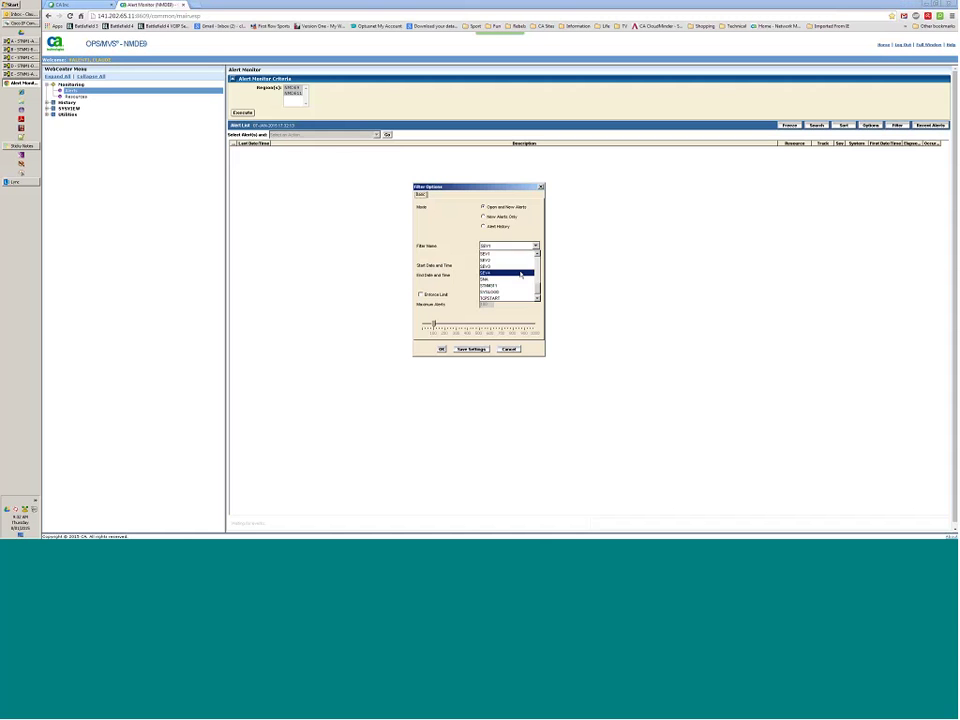
{"action": "left_click", "coordinate": [520, 273]}
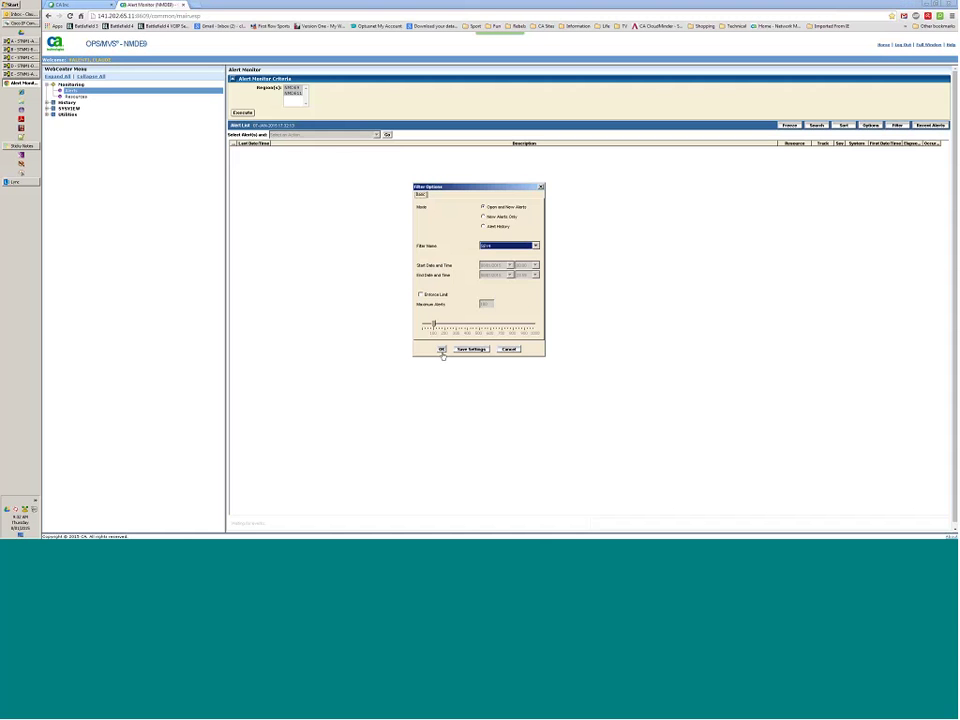
{"action": "left_click", "coordinate": [441, 350]}
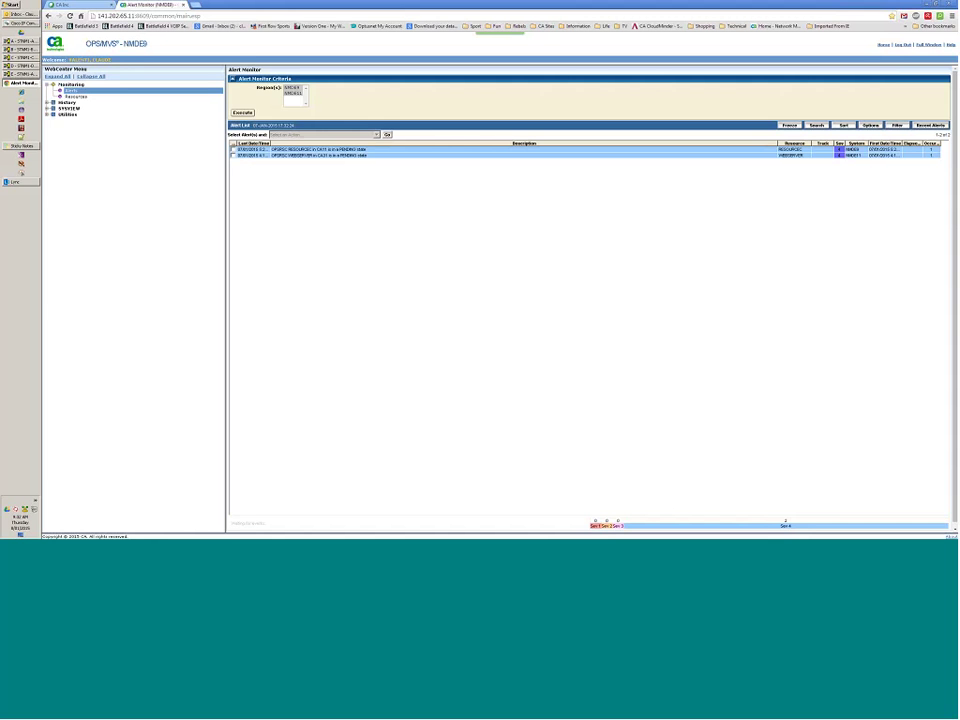
Add the Type column just above Track in the alert list, save settings, and log out.
{"action": "left_click", "coordinate": [870, 125]}
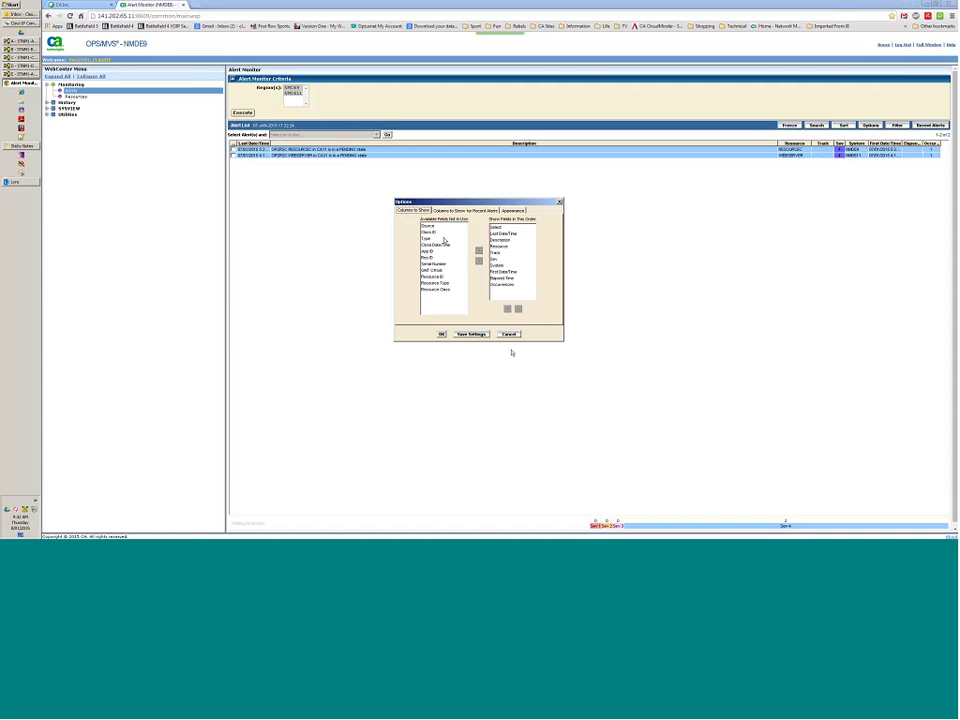
{"action": "left_click", "coordinate": [442, 238]}
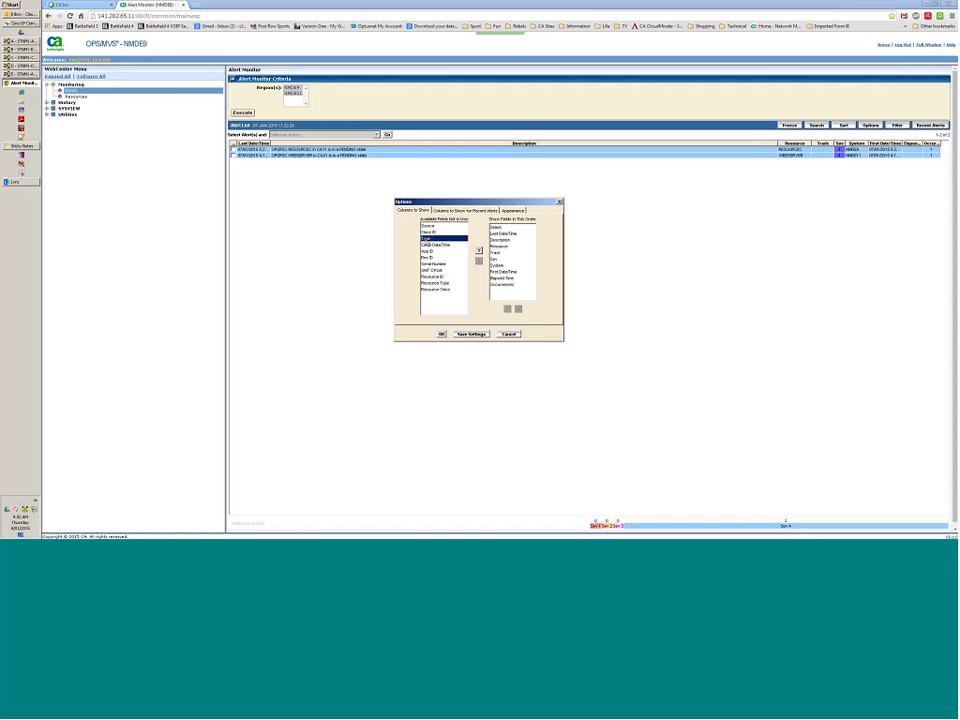
{"action": "left_click", "coordinate": [478, 250]}
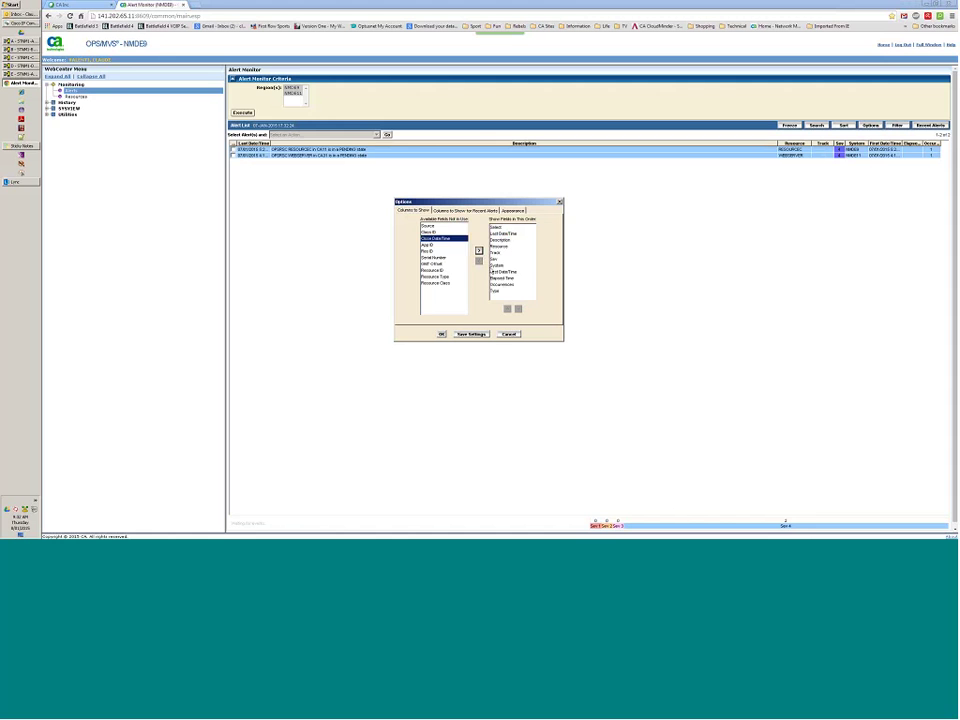
{"action": "left_click", "coordinate": [497, 290]}
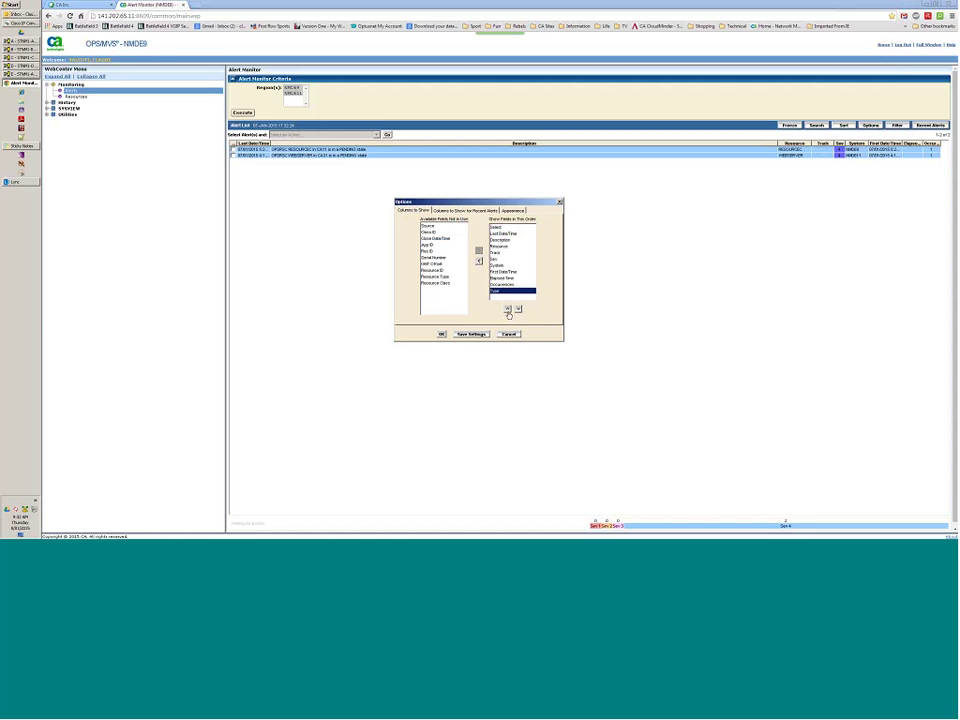
{"action": "left_click", "coordinate": [508, 308]}
{"action": "left_click", "coordinate": [508, 308]}
{"action": "left_click", "coordinate": [508, 308]}
{"action": "left_click", "coordinate": [508, 308]}
{"action": "left_click", "coordinate": [508, 308]}
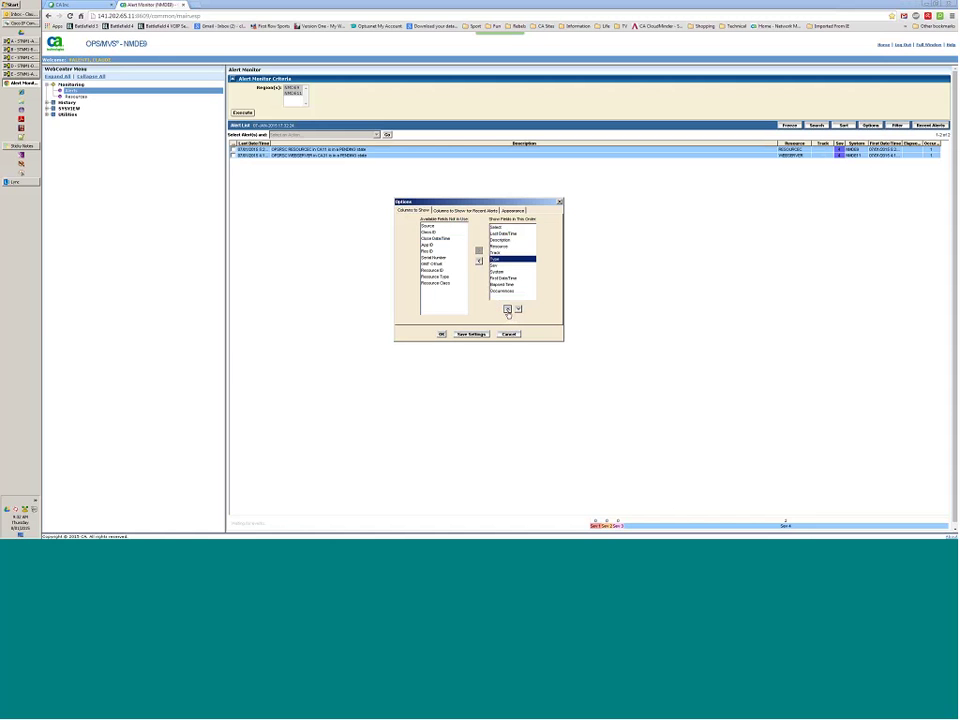
{"action": "left_click", "coordinate": [508, 309]}
{"action": "left_click", "coordinate": [488, 337]}
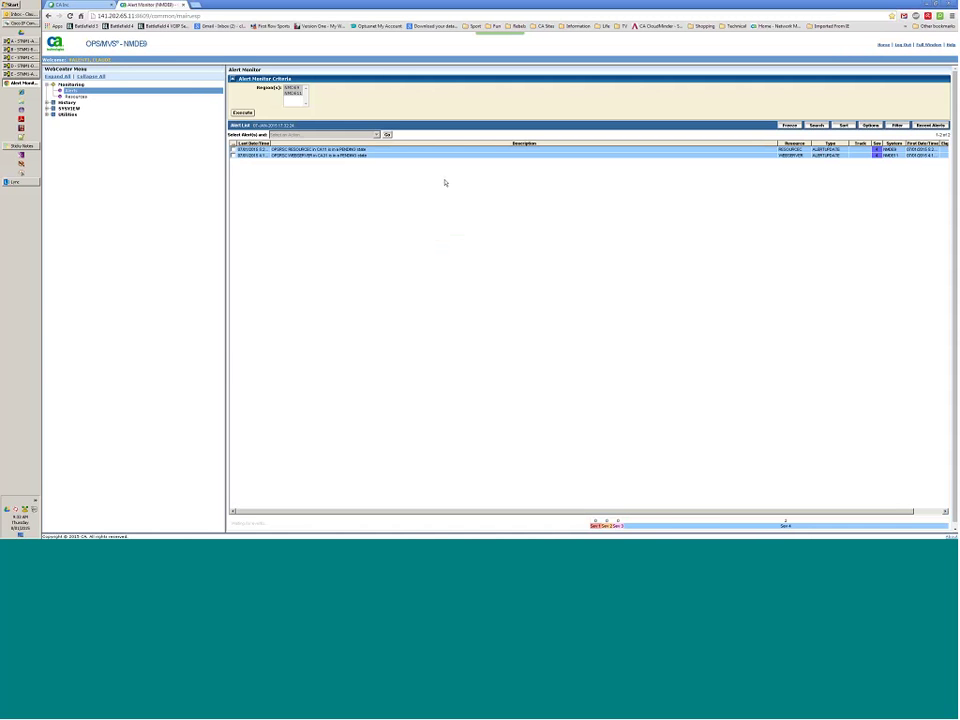
{"action": "left_click", "coordinate": [903, 47]}
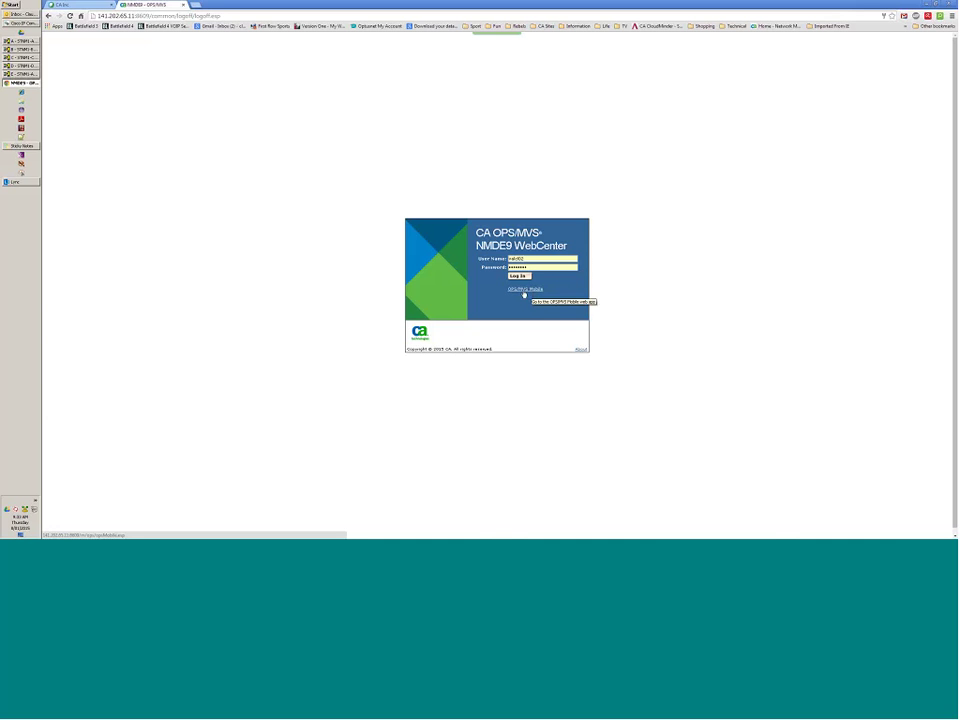
Open OPS/MVS Mobile from the NMDE9 WebCenter login page.
{"action": "left_click", "coordinate": [523, 292]}
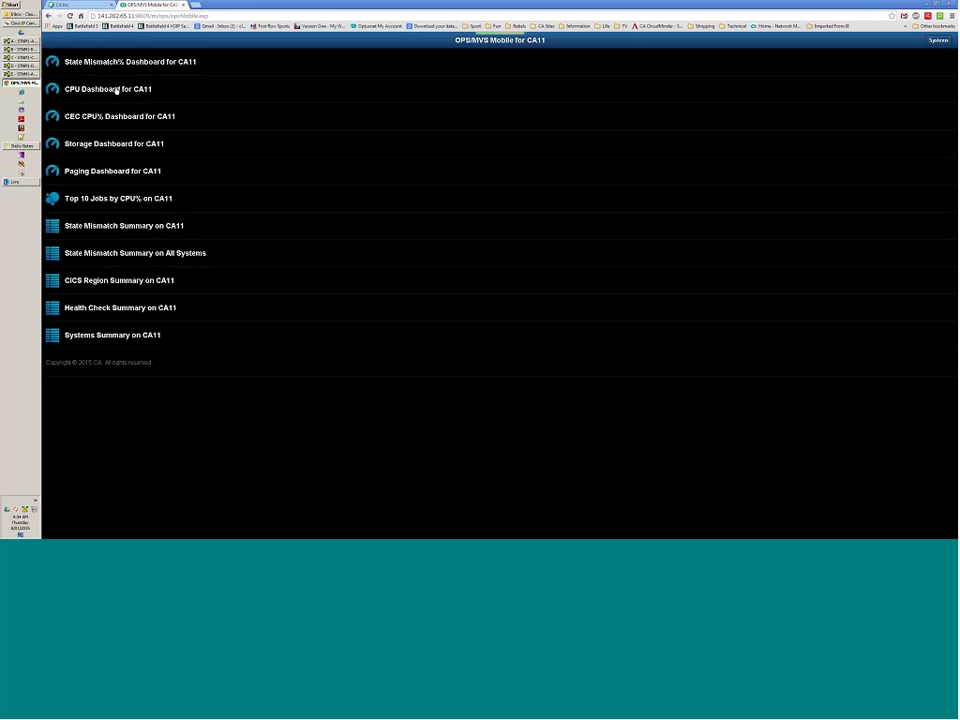
{"action": "left_click", "coordinate": [104, 65]}
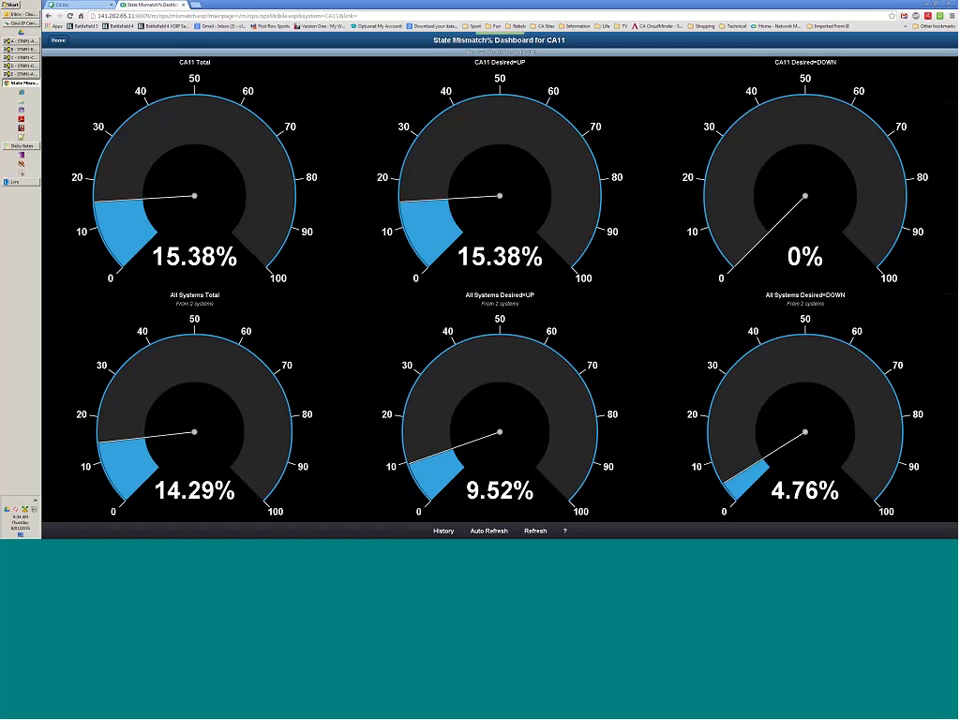
{"action": "left_click", "coordinate": [443, 531]}
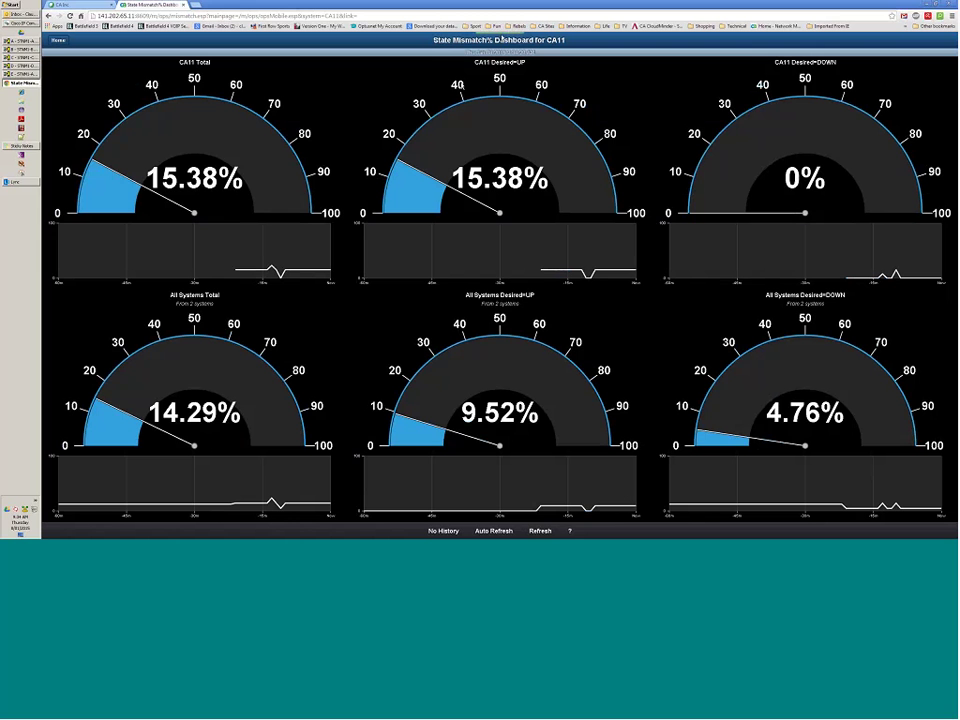
{"action": "left_click", "coordinate": [57, 41]}
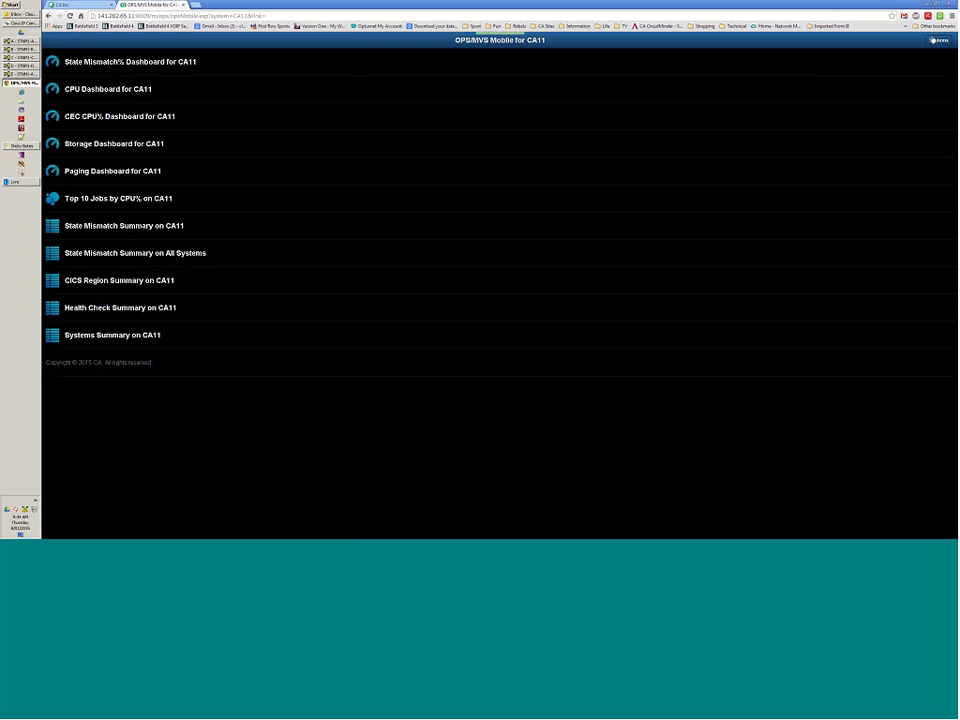
Switch to system CA31 and review its State Mismatch% Dashboard history, showing CA31 Total at 12.5%.
{"action": "left_click", "coordinate": [933, 40]}
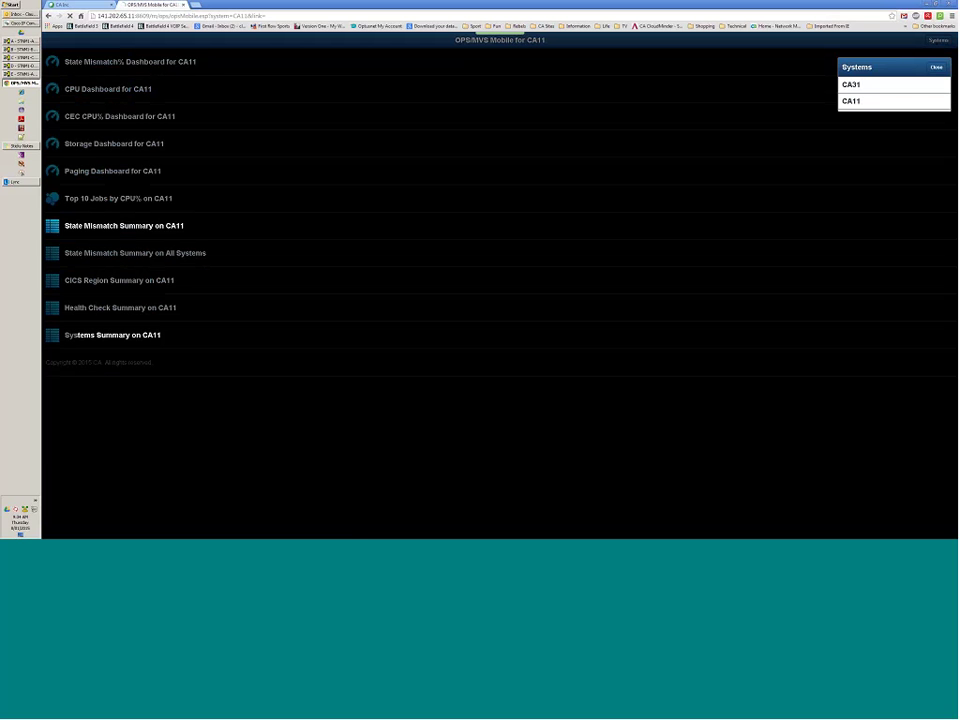
{"action": "left_click", "coordinate": [855, 84]}
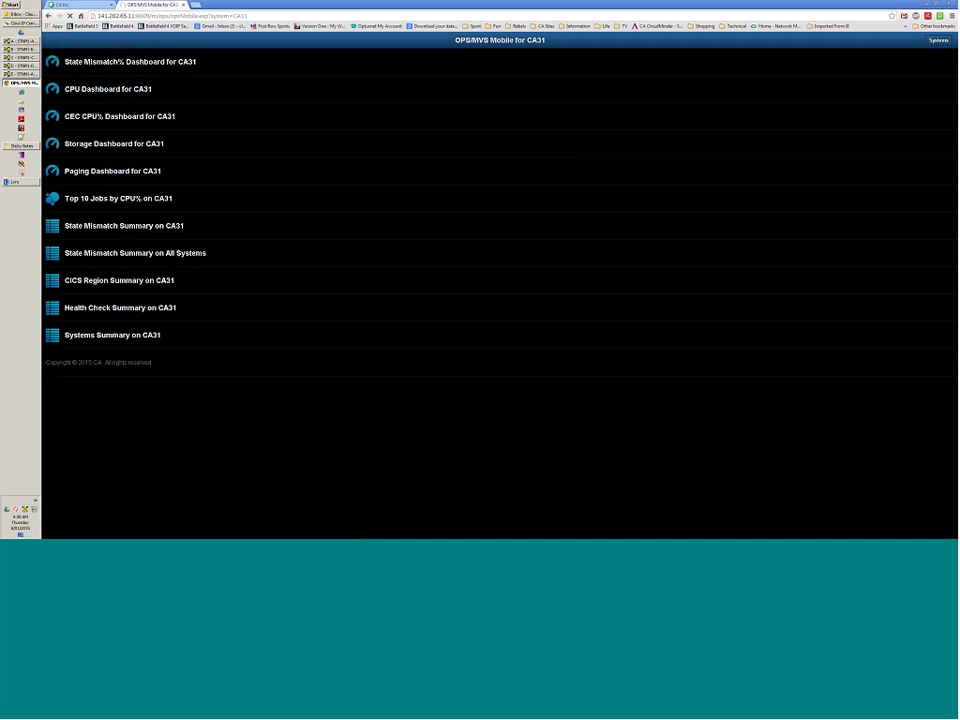
{"action": "left_click", "coordinate": [118, 64]}
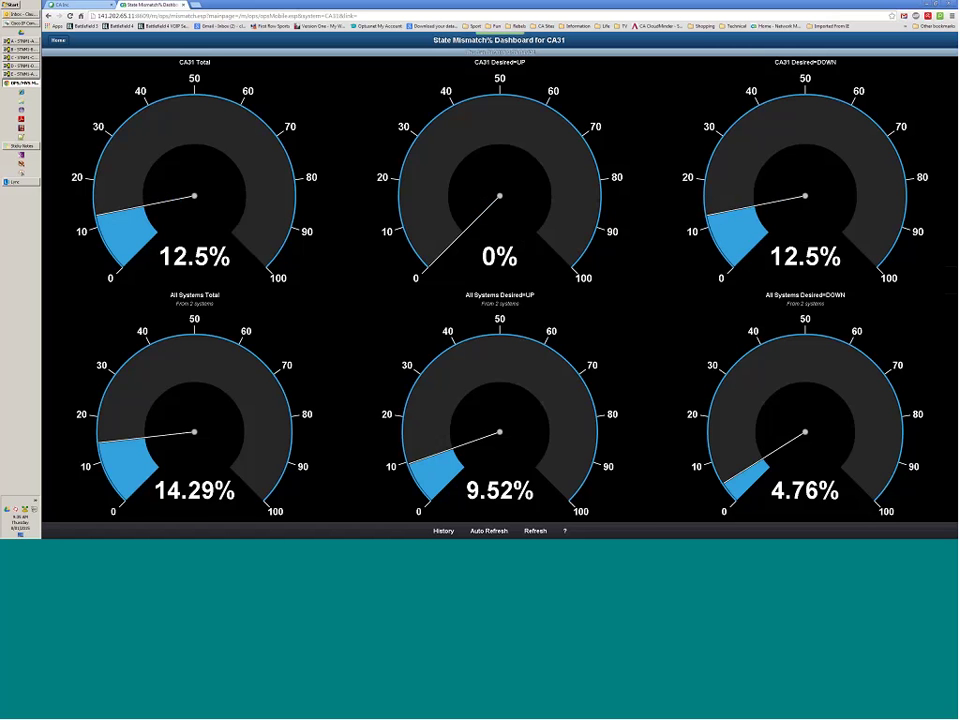
{"action": "left_click", "coordinate": [443, 530]}
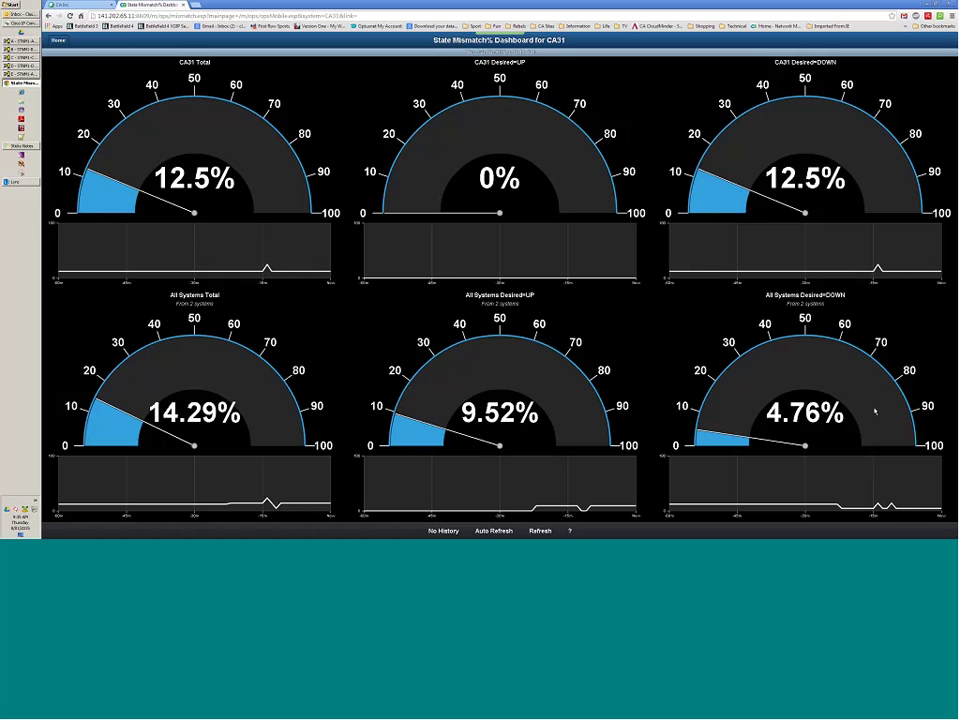
{"action": "key", "text": "alt+Left"}
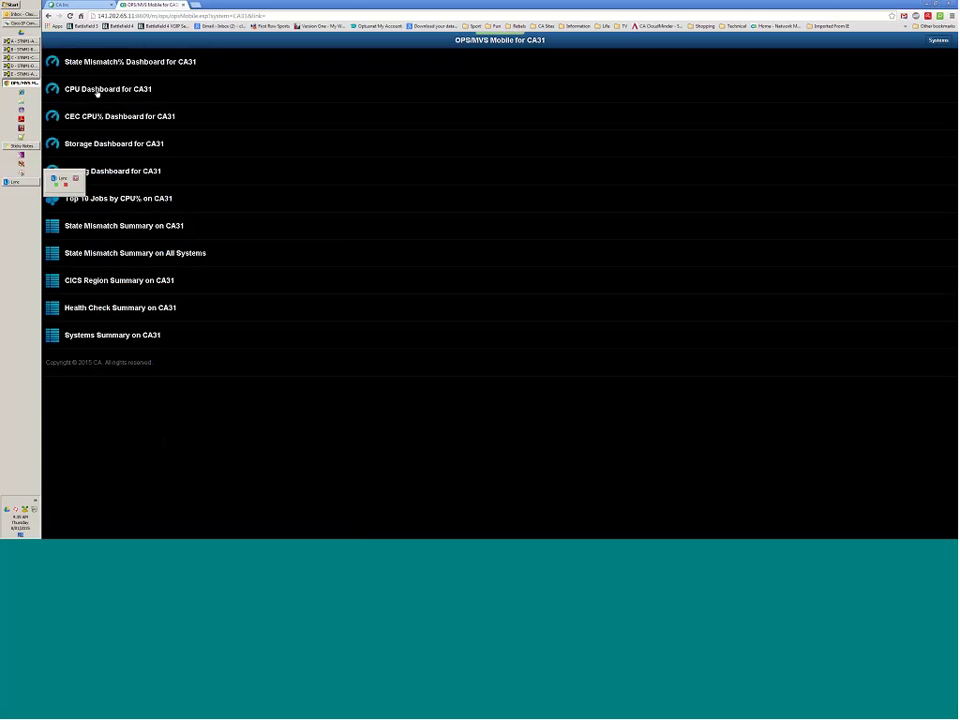
{"action": "left_click", "coordinate": [100, 92]}
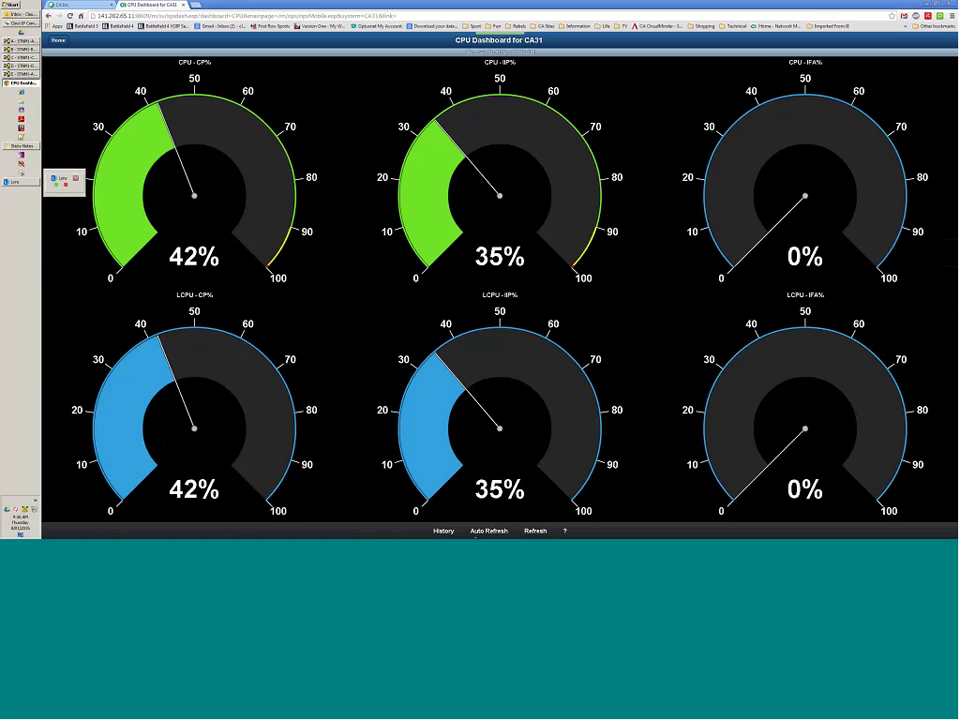
{"action": "left_click", "coordinate": [489, 531]}
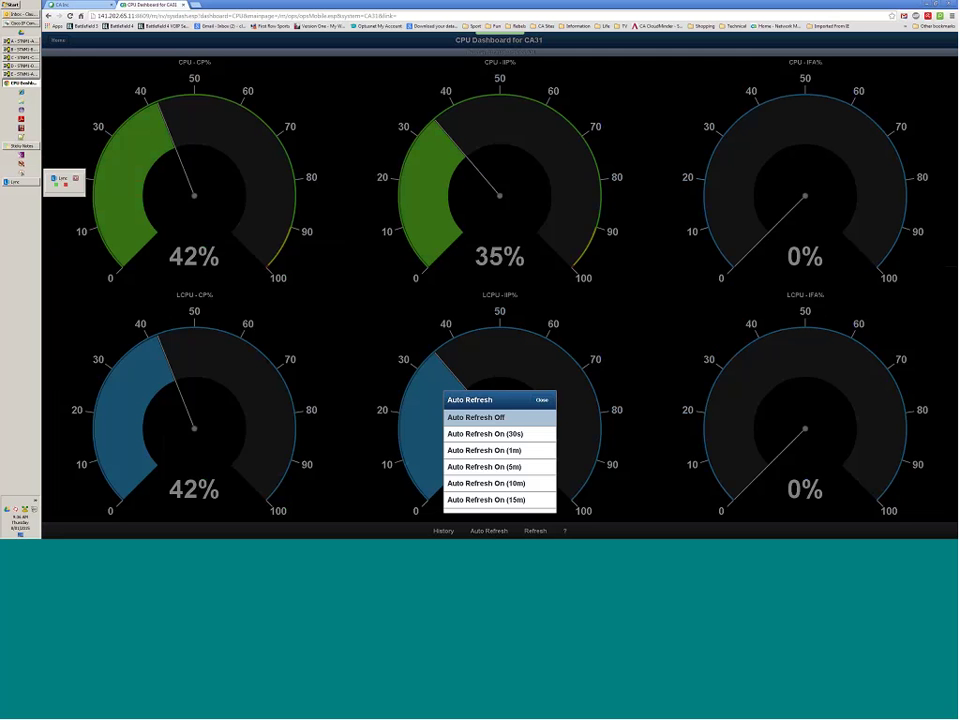
{"action": "left_click", "coordinate": [512, 450]}
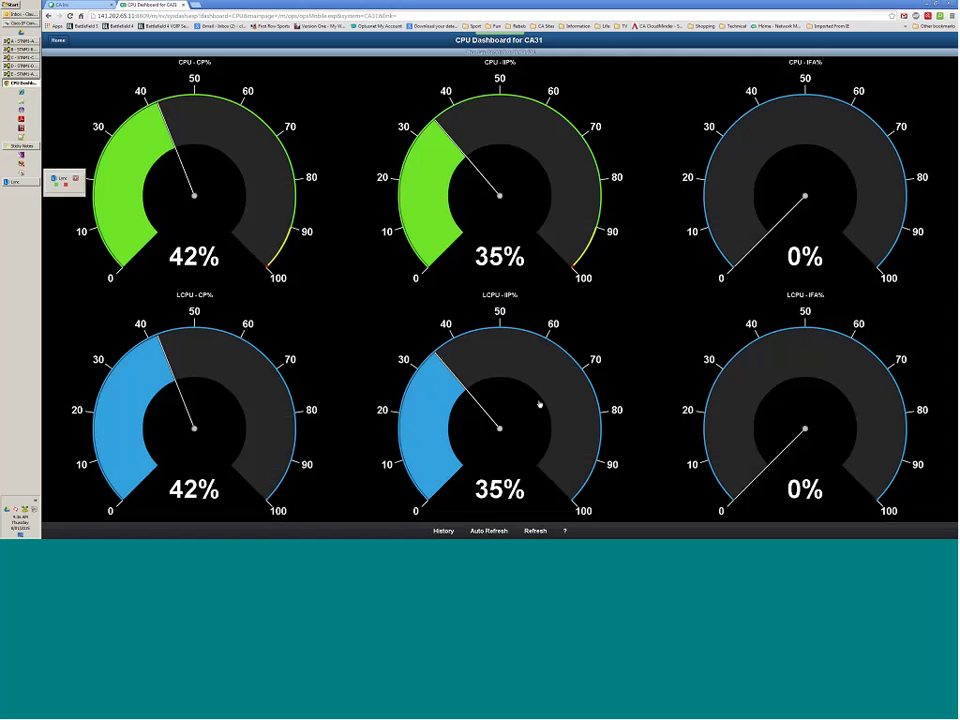
{"action": "left_click", "coordinate": [436, 531]}
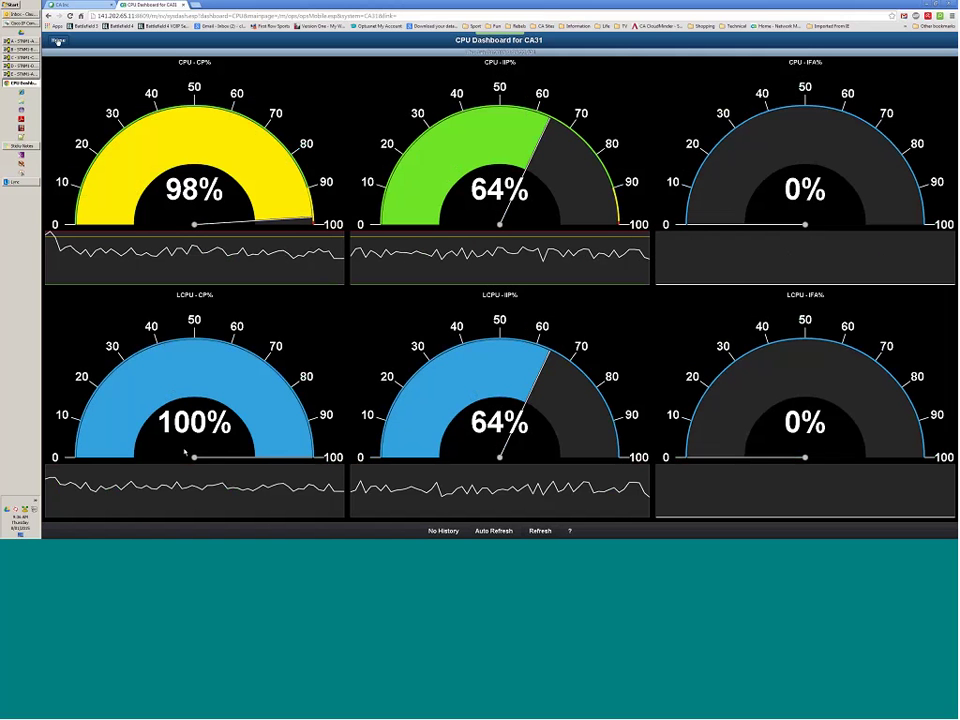
{"action": "left_click", "coordinate": [58, 41]}
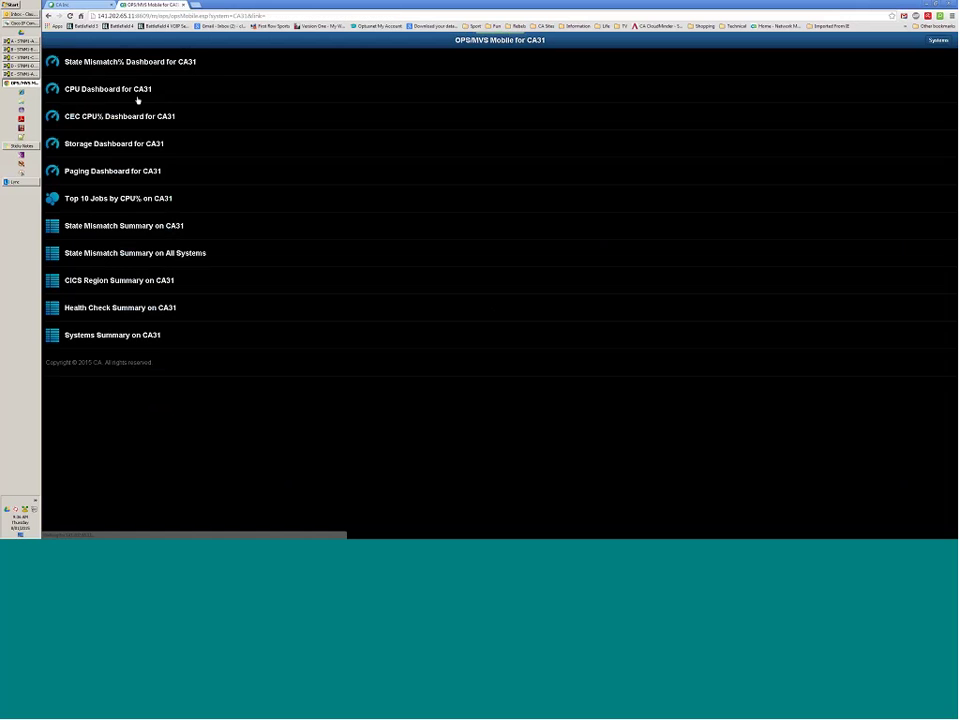
View the CEC CPU% Dashboard for system CA31, reselecting CA31 and checking it again.
{"action": "left_click", "coordinate": [124, 119]}
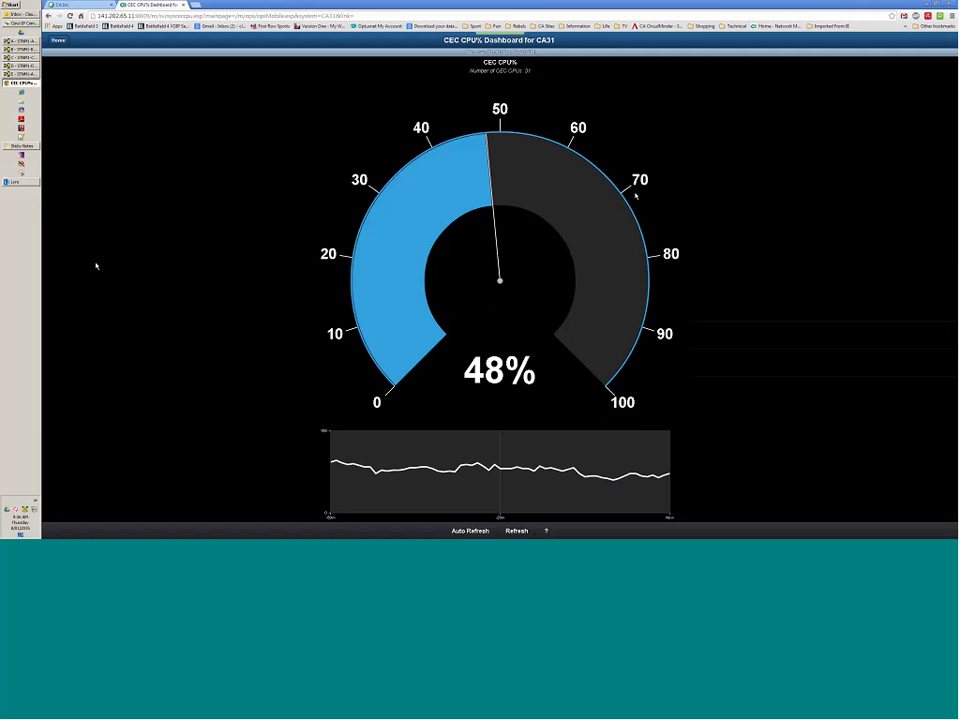
{"action": "left_click", "coordinate": [59, 41]}
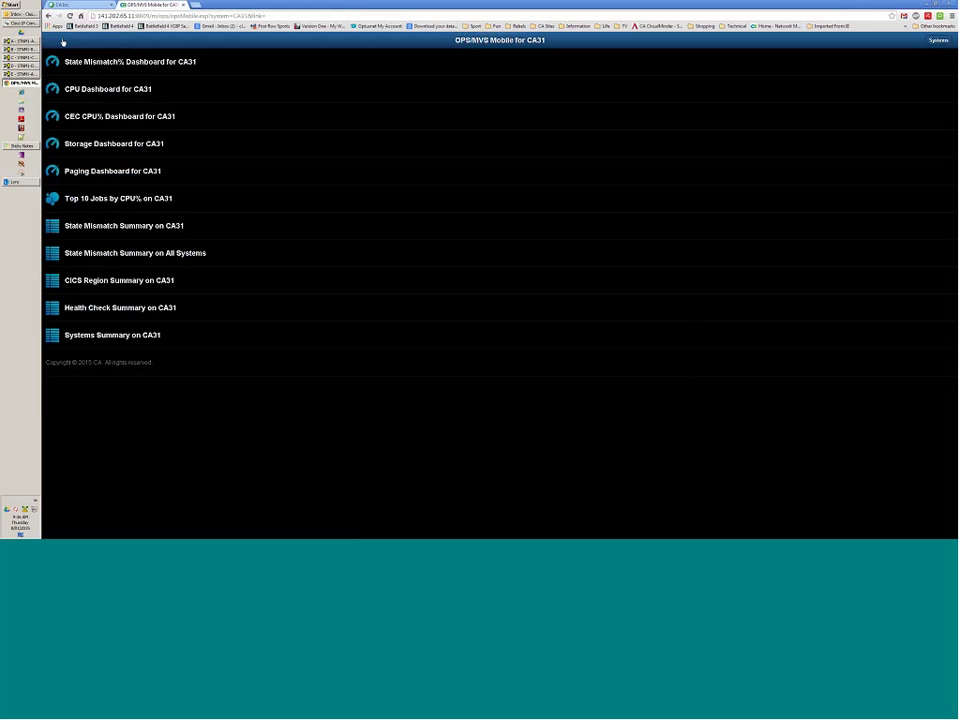
{"action": "left_click", "coordinate": [938, 40]}
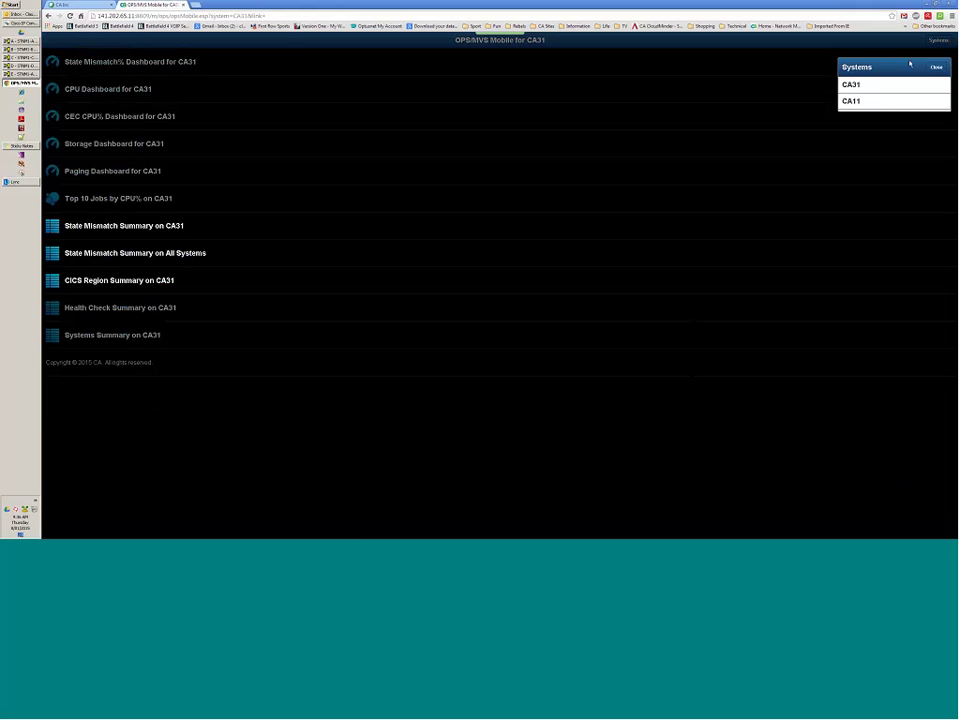
{"action": "left_click", "coordinate": [881, 88]}
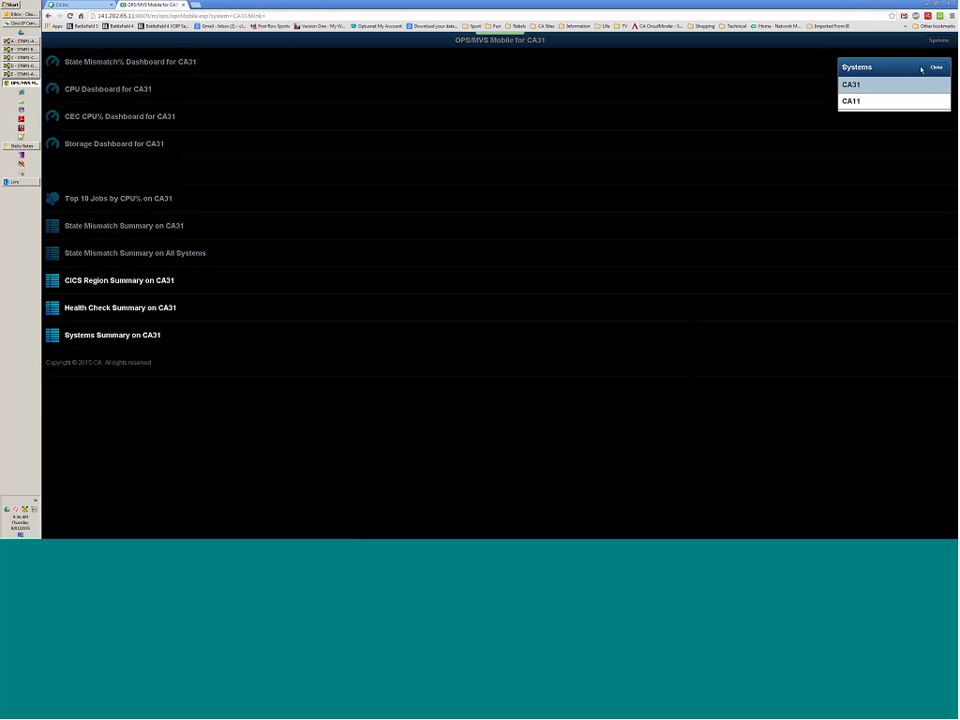
{"action": "left_click", "coordinate": [121, 128]}
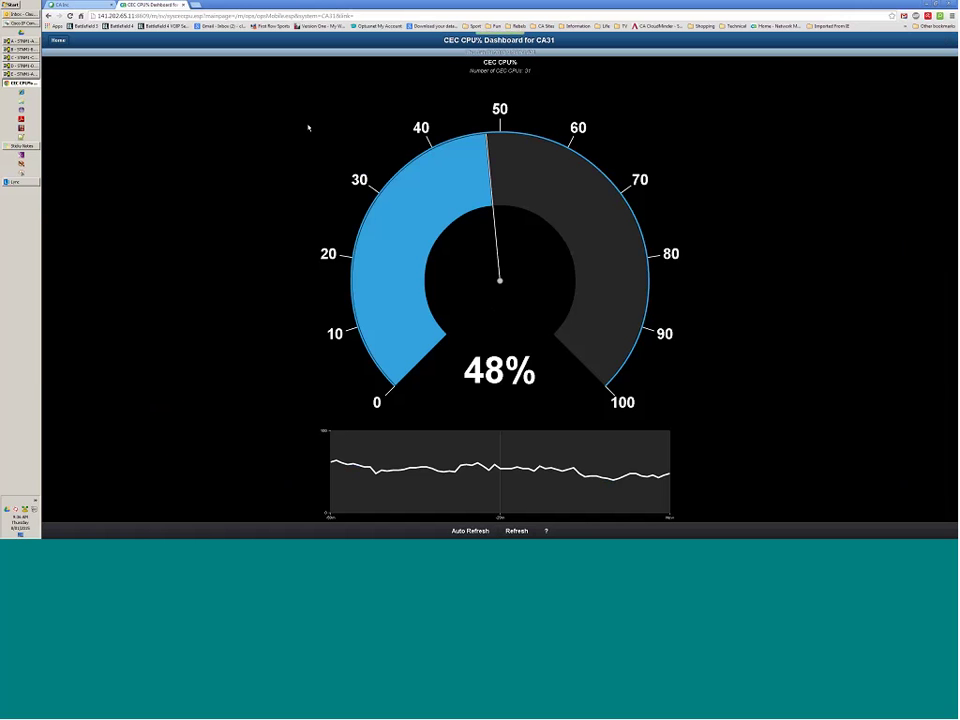
{"action": "left_click", "coordinate": [60, 42]}
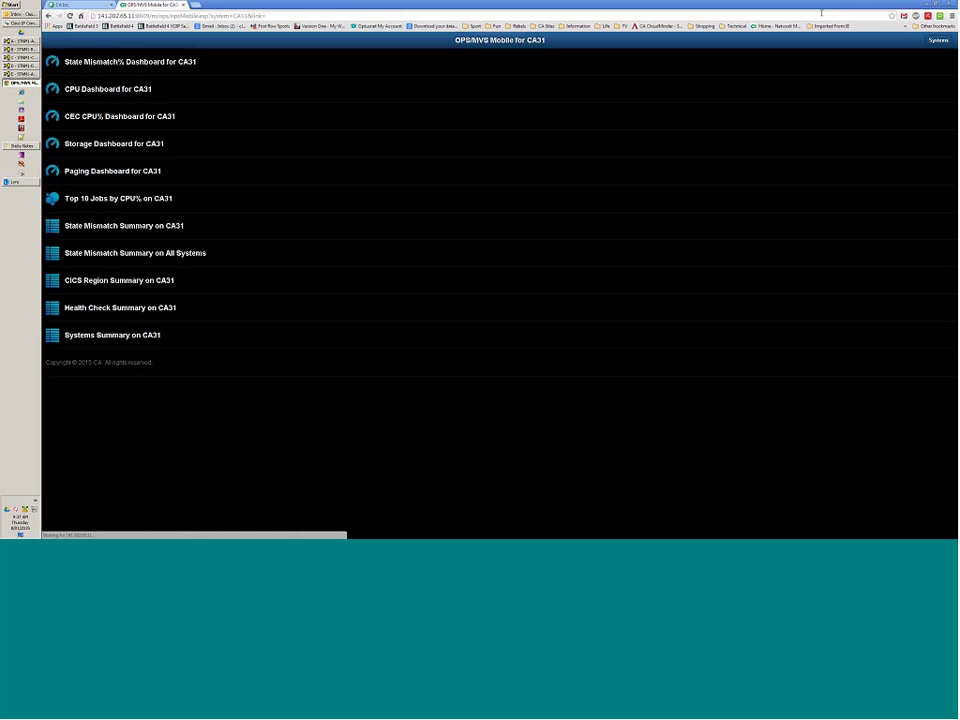
Switch to system CA11 and check its CEC CPU% Dashboard, reading 42%.
{"action": "left_click", "coordinate": [938, 41]}
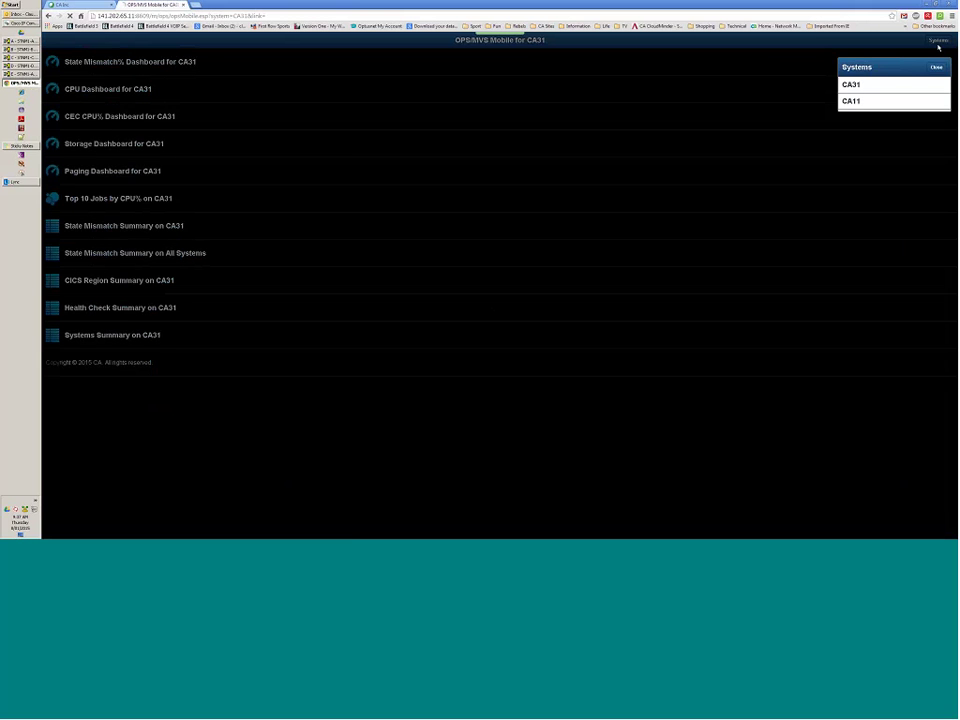
{"action": "left_click", "coordinate": [860, 101]}
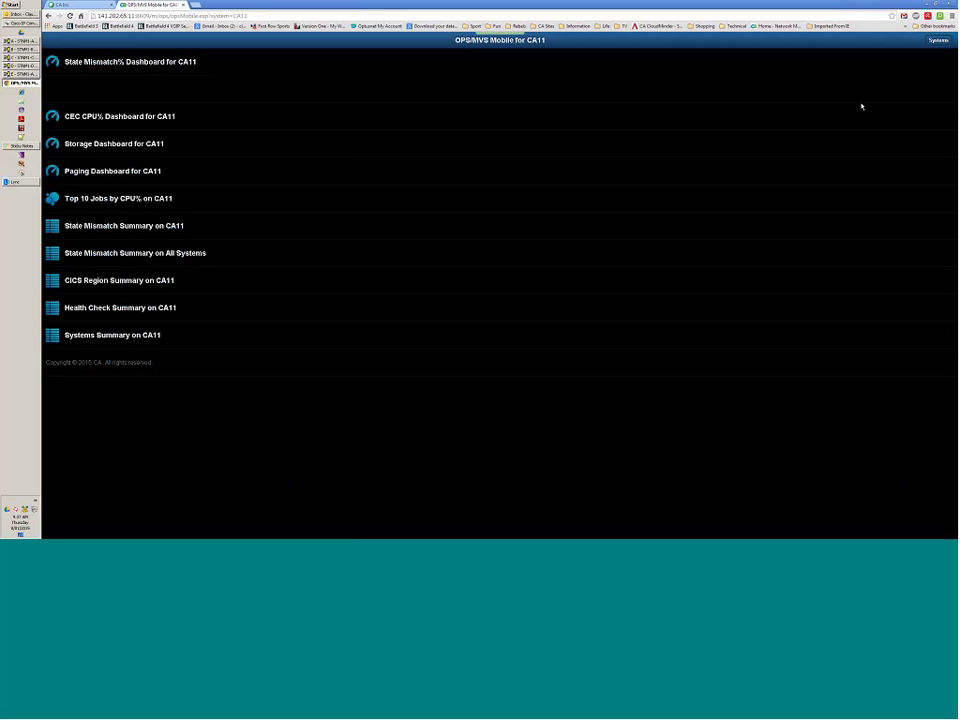
{"action": "left_click", "coordinate": [143, 118]}
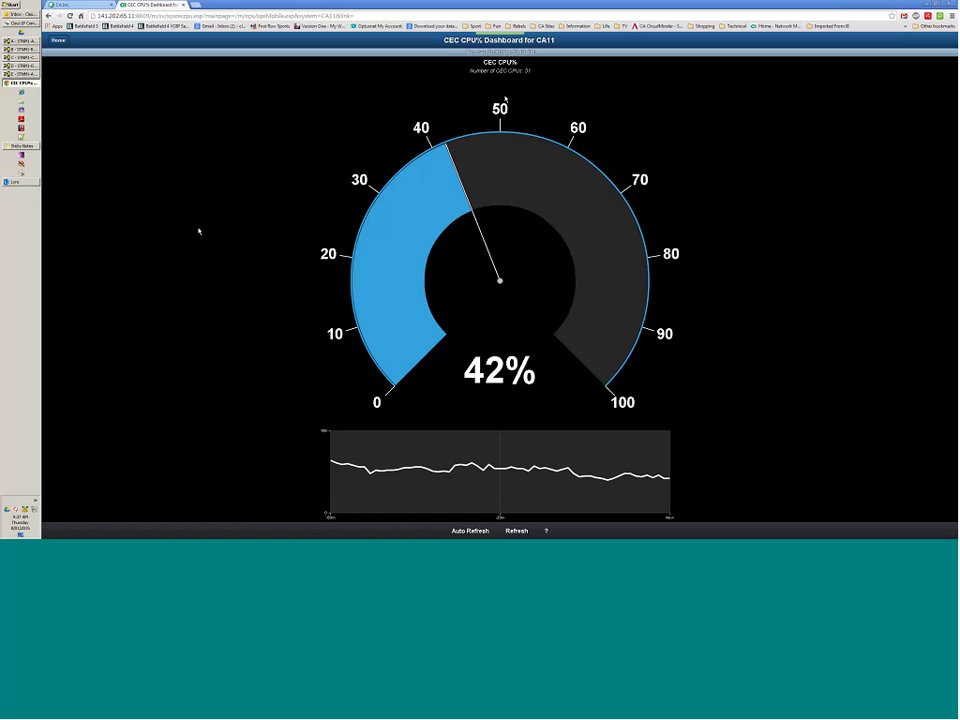
{"action": "left_click", "coordinate": [57, 40]}
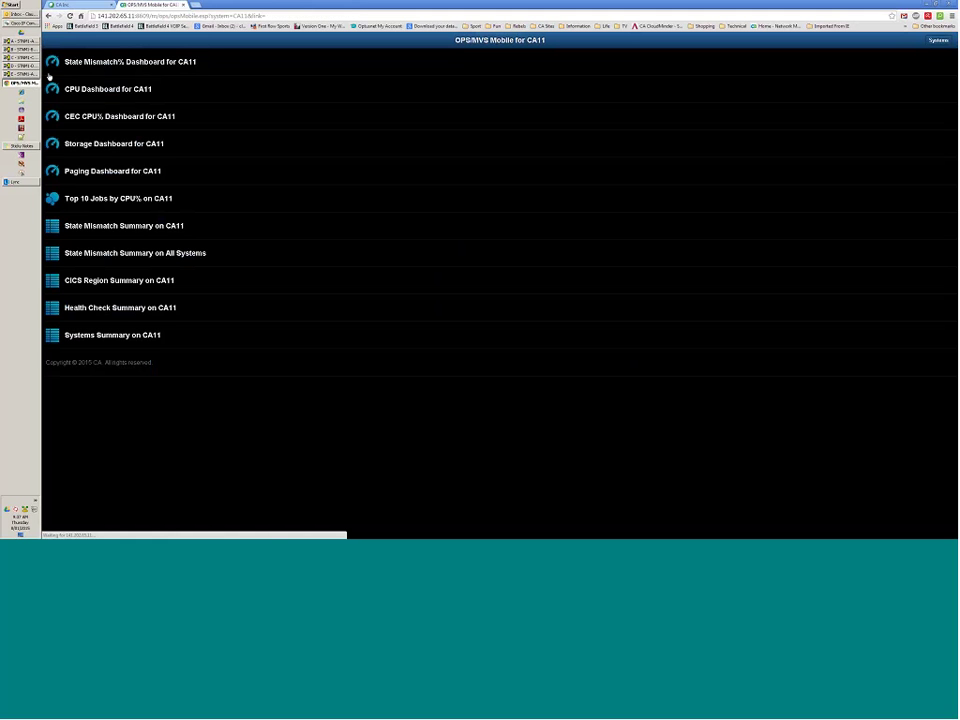
{"action": "left_click", "coordinate": [67, 151]}
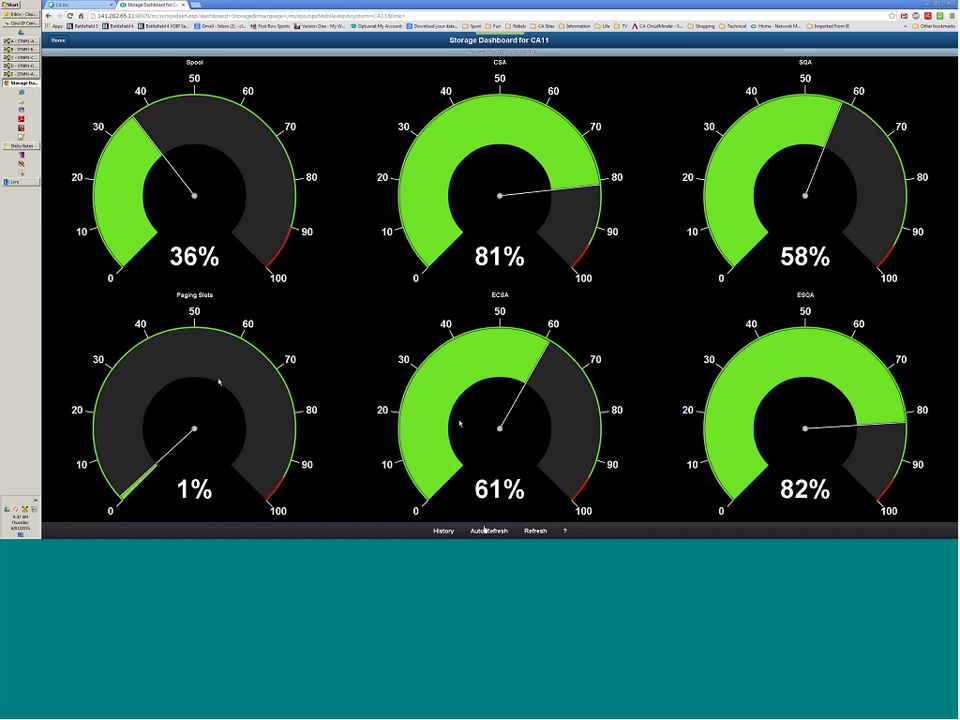
{"action": "left_click", "coordinate": [443, 530]}
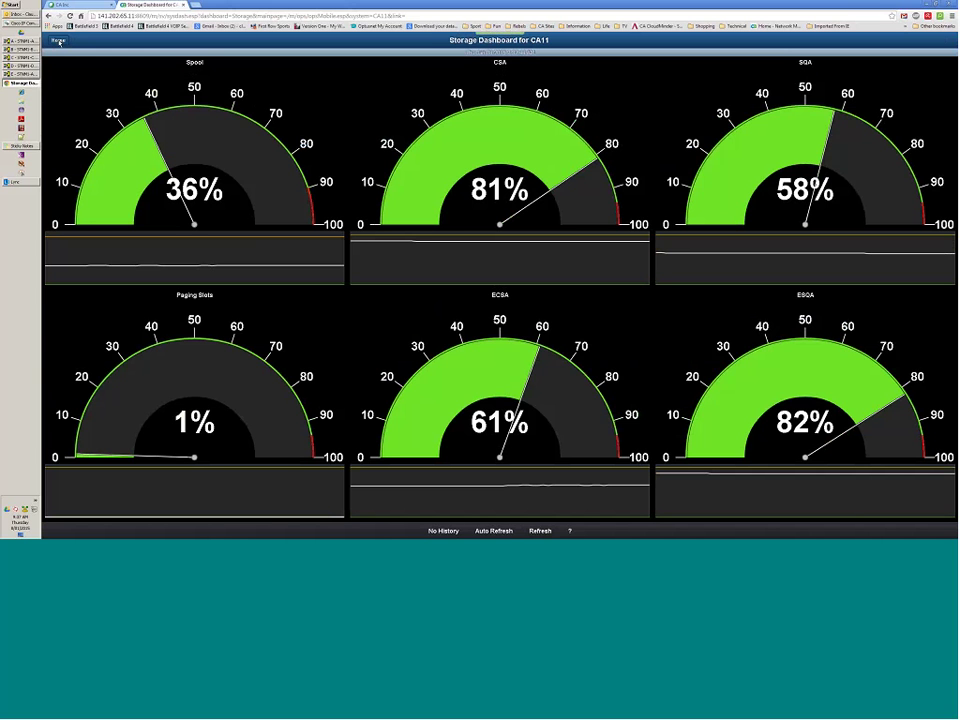
{"action": "left_click", "coordinate": [58, 41]}
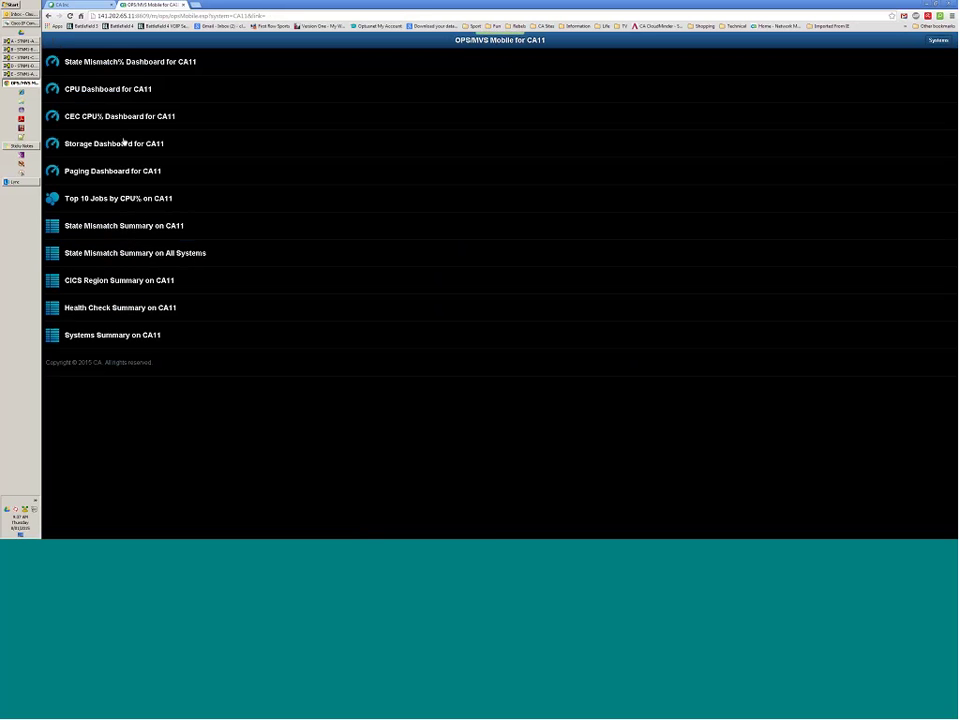
{"action": "left_click", "coordinate": [113, 174]}
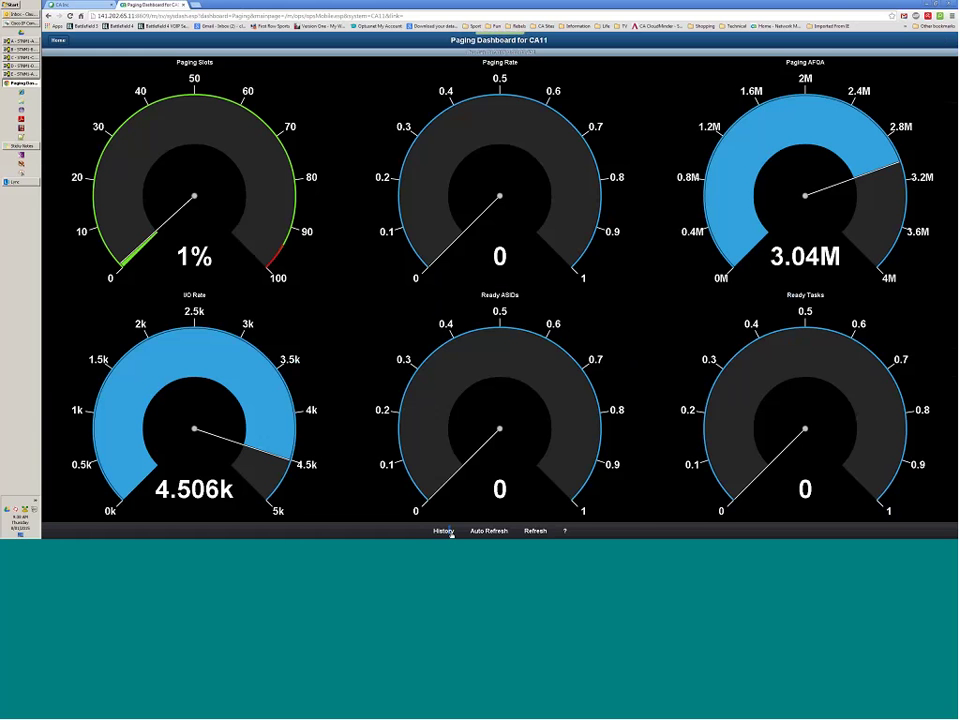
{"action": "left_click", "coordinate": [444, 531]}
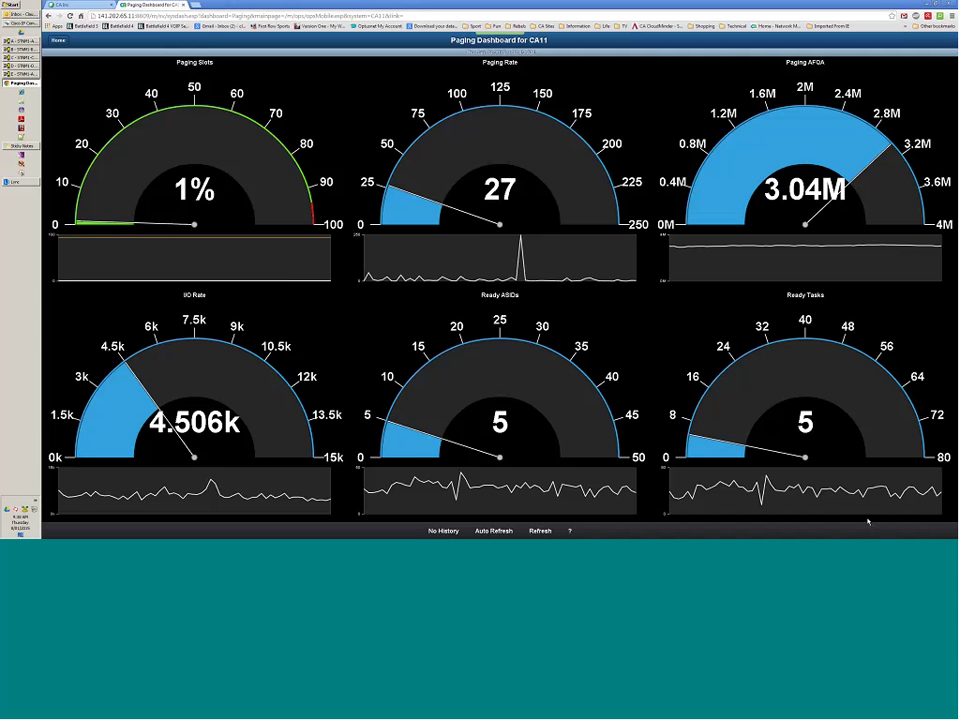
{"action": "left_click", "coordinate": [54, 40]}
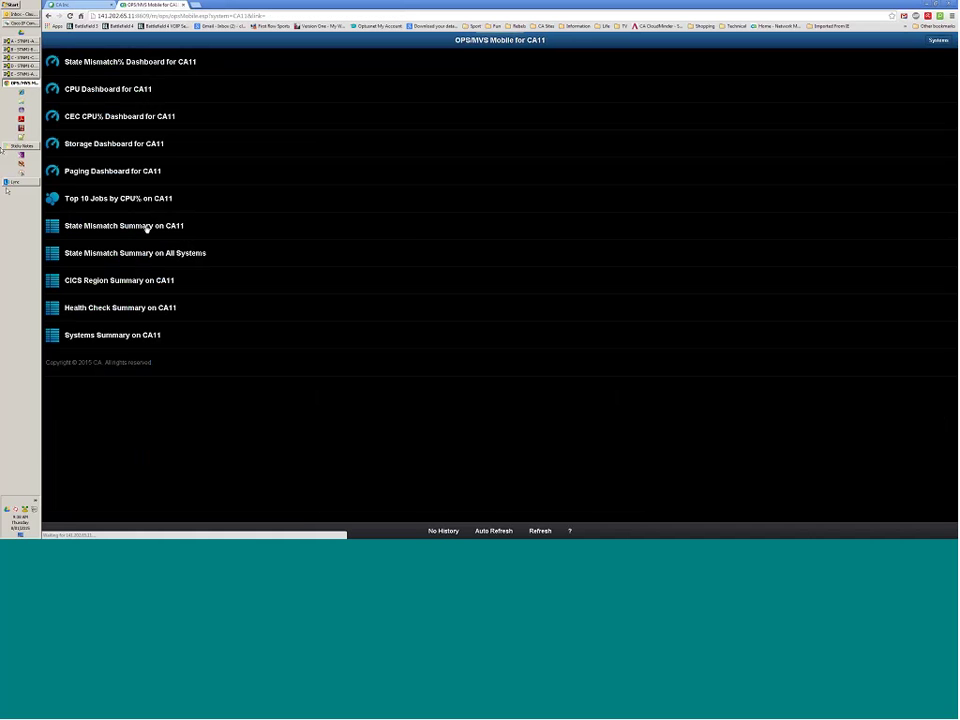
{"action": "left_click", "coordinate": [132, 199]}
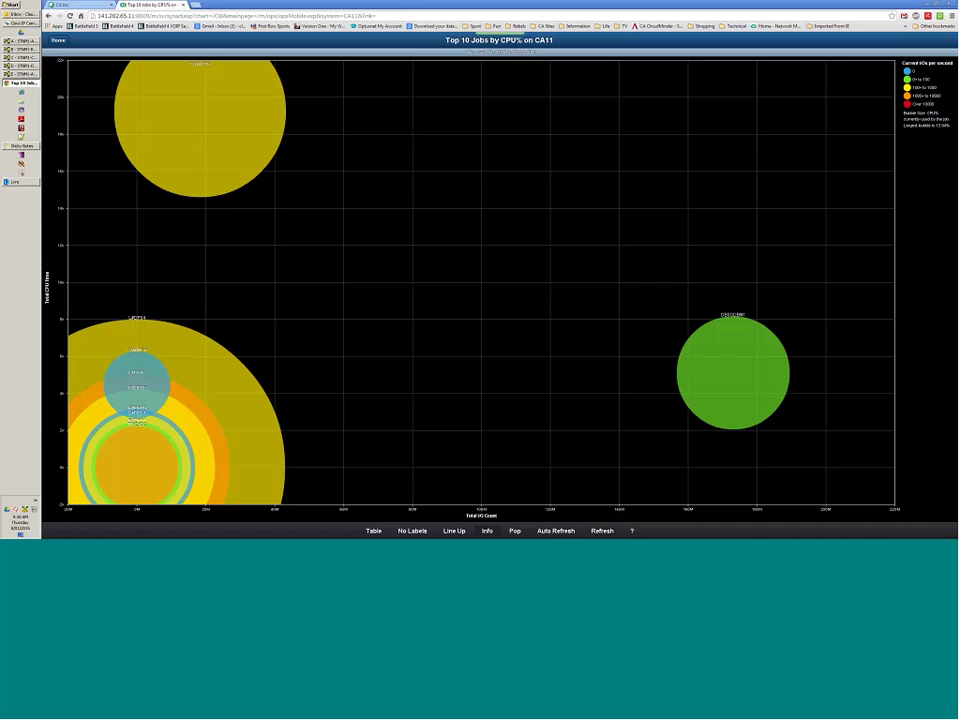
{"action": "left_click", "coordinate": [454, 530]}
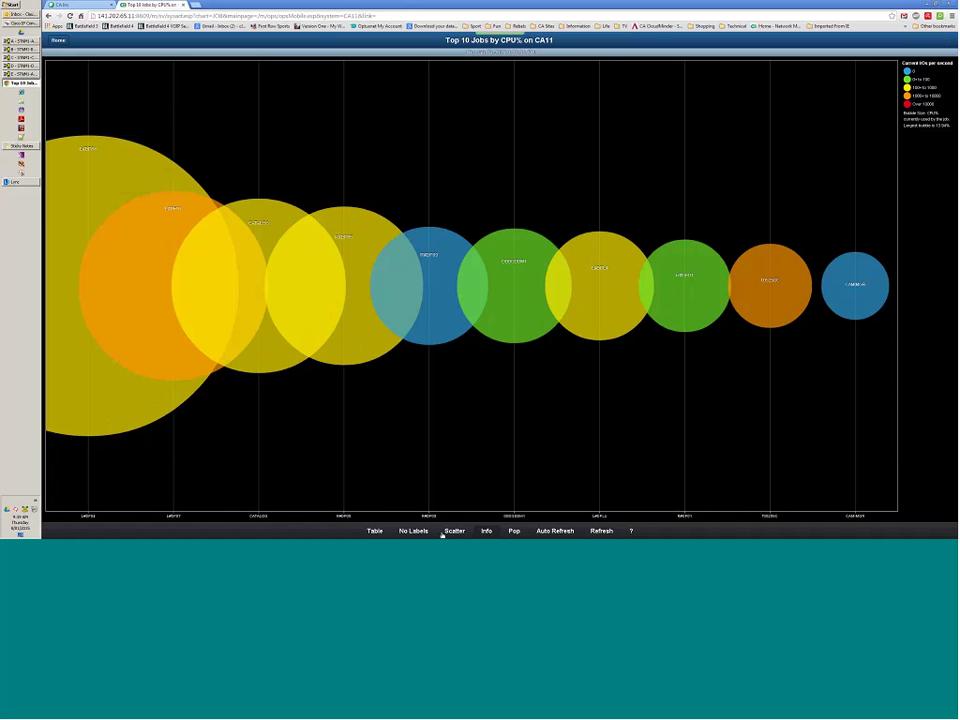
{"action": "left_click", "coordinate": [374, 531]}
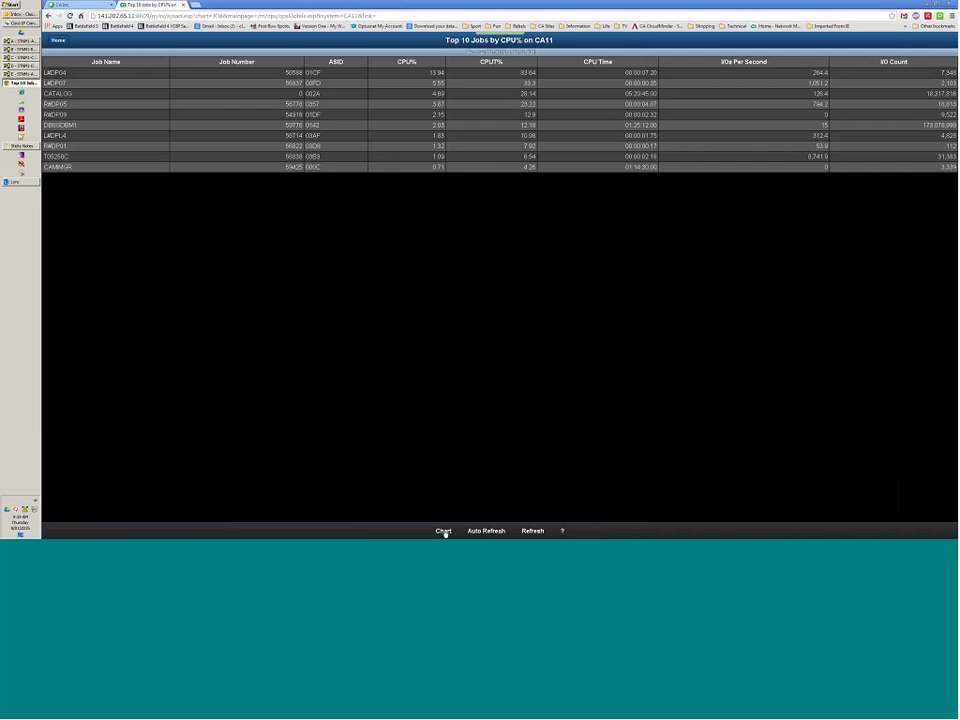
{"action": "left_click", "coordinate": [443, 531]}
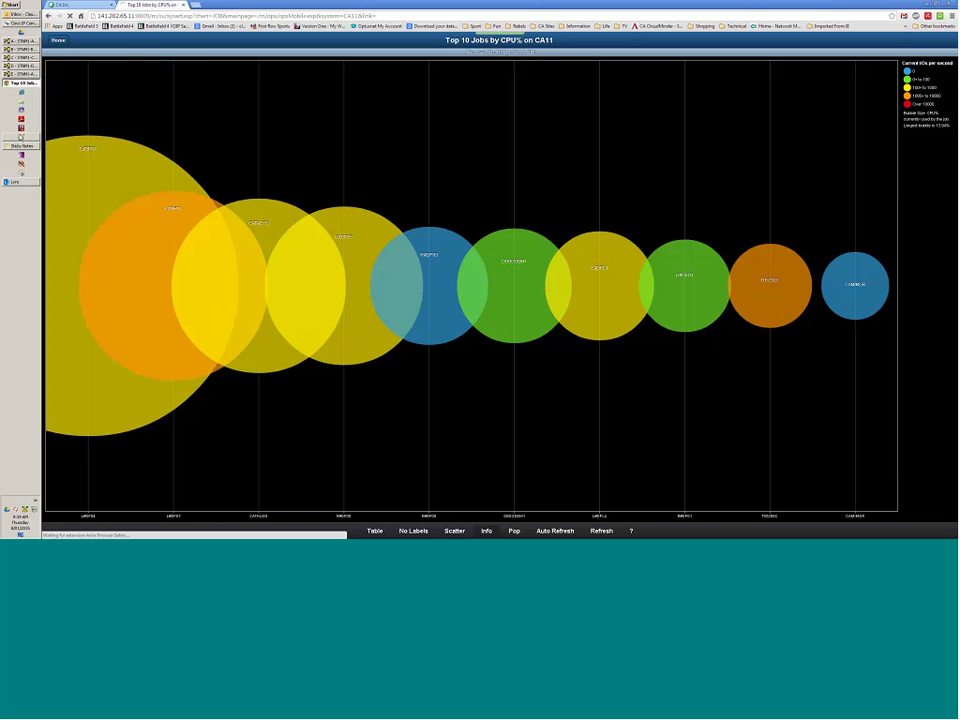
{"action": "mouse_move", "coordinate": [46, 44]}
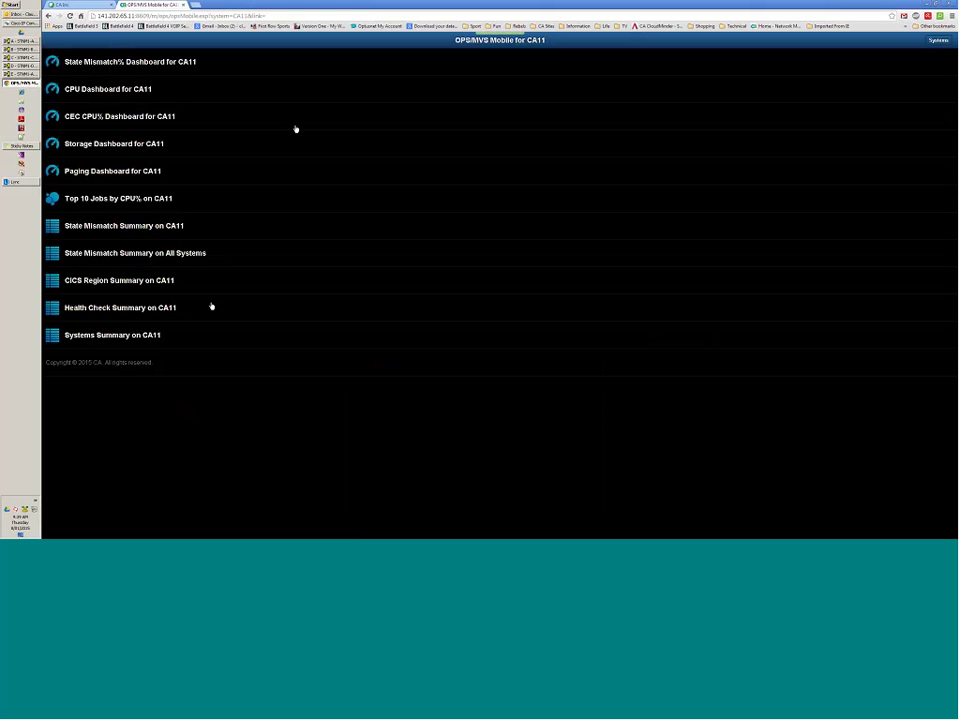
View the CA11 State Mismatch Summary, then open the All Systems State Mismatch Summary.
{"action": "left_click", "coordinate": [147, 226]}
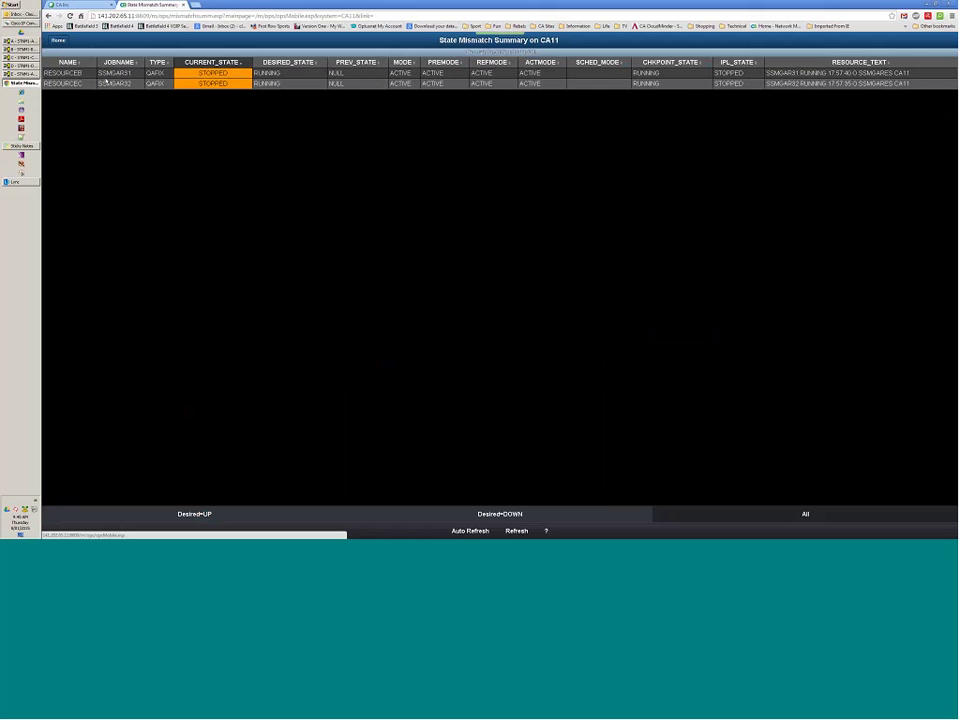
{"action": "left_click", "coordinate": [58, 41]}
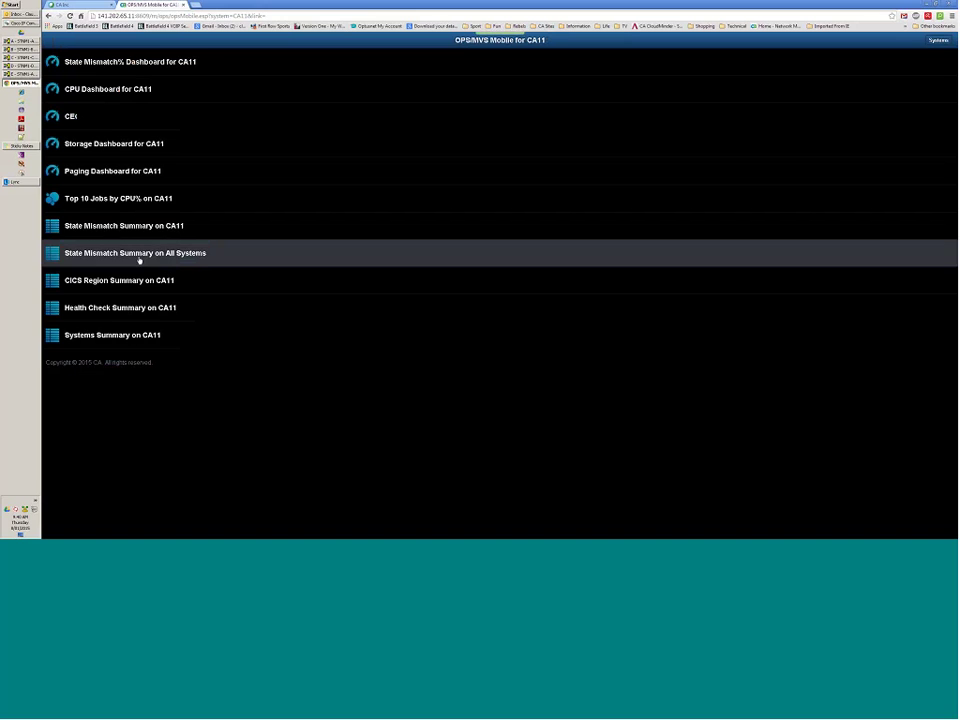
{"action": "left_click", "coordinate": [139, 256]}
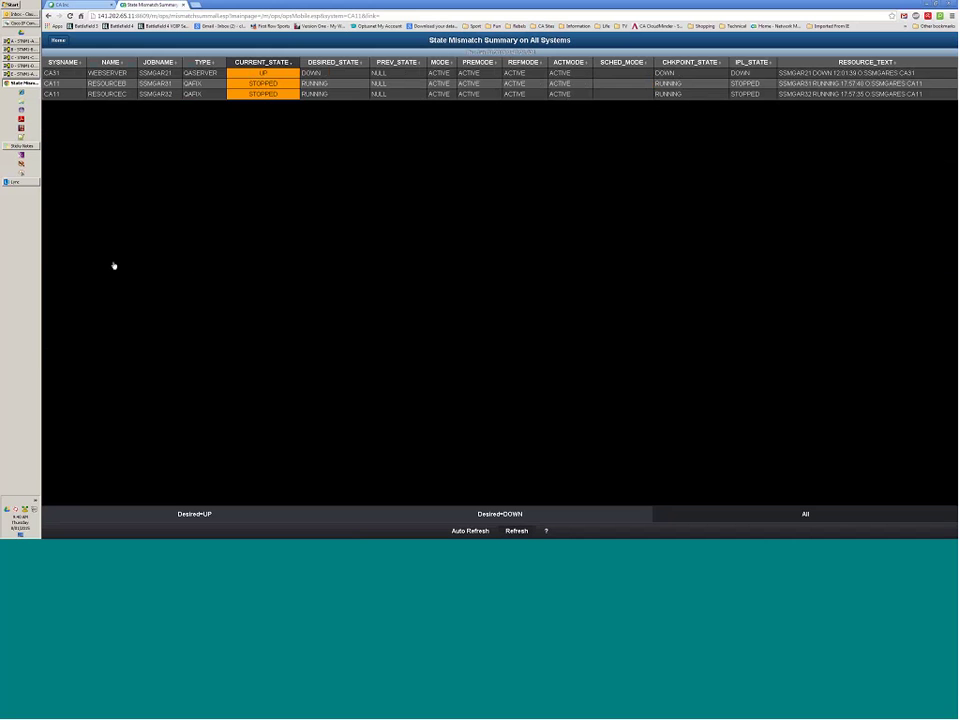
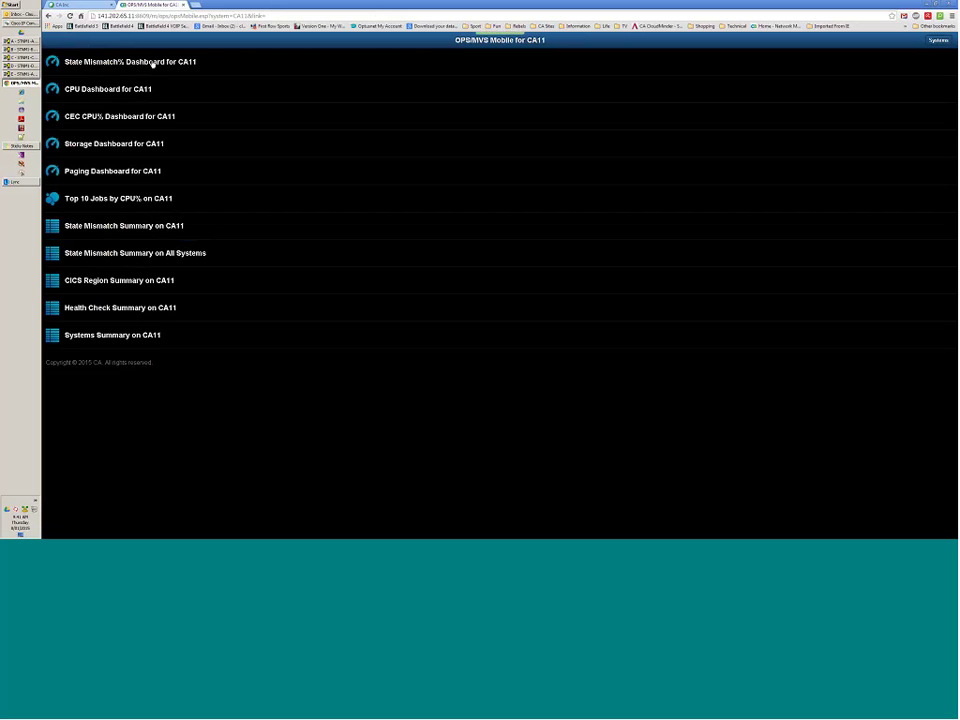
Open the CICS Region Summary for CA11 and read its column-description help.
{"action": "left_click", "coordinate": [96, 279]}
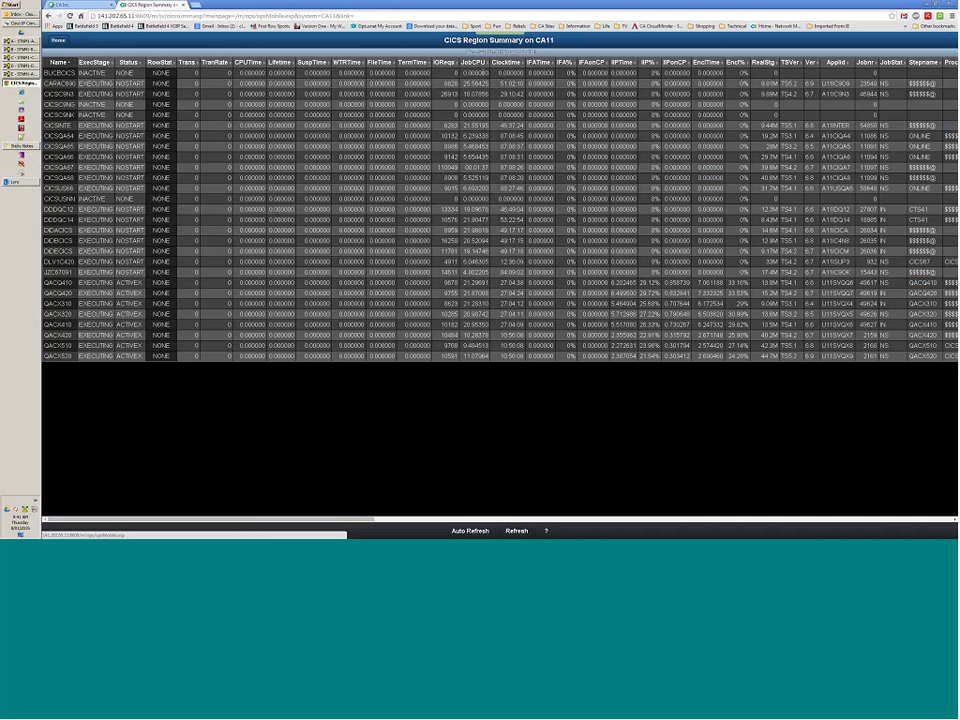
{"action": "left_click", "coordinate": [546, 532]}
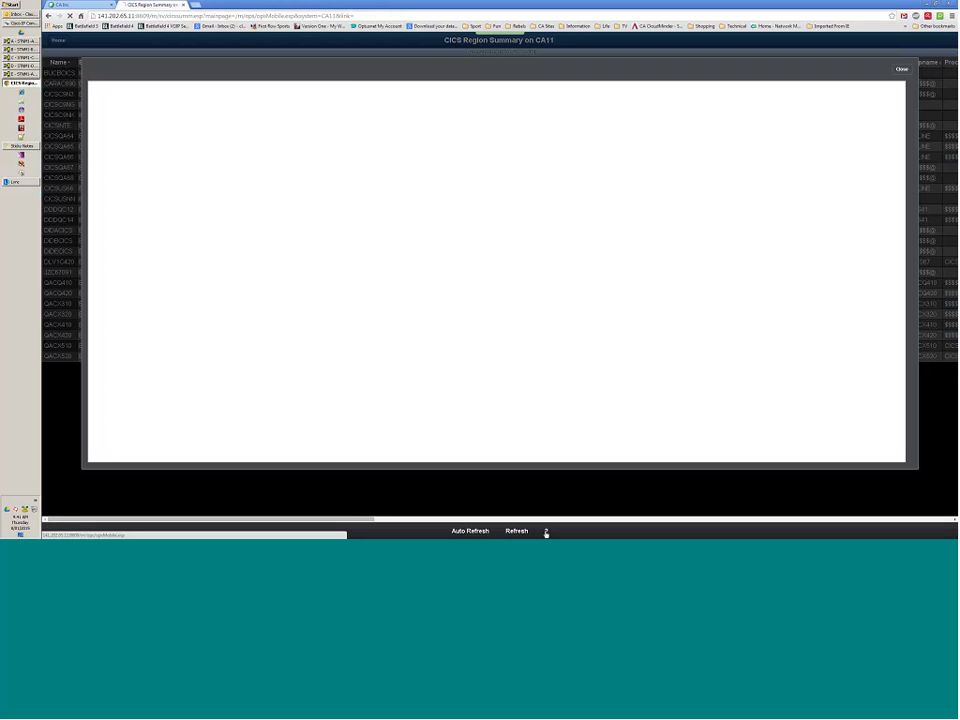
{"action": "scroll", "coordinate": [443, 161], "scroll_direction": "down", "scroll_amount": 5}
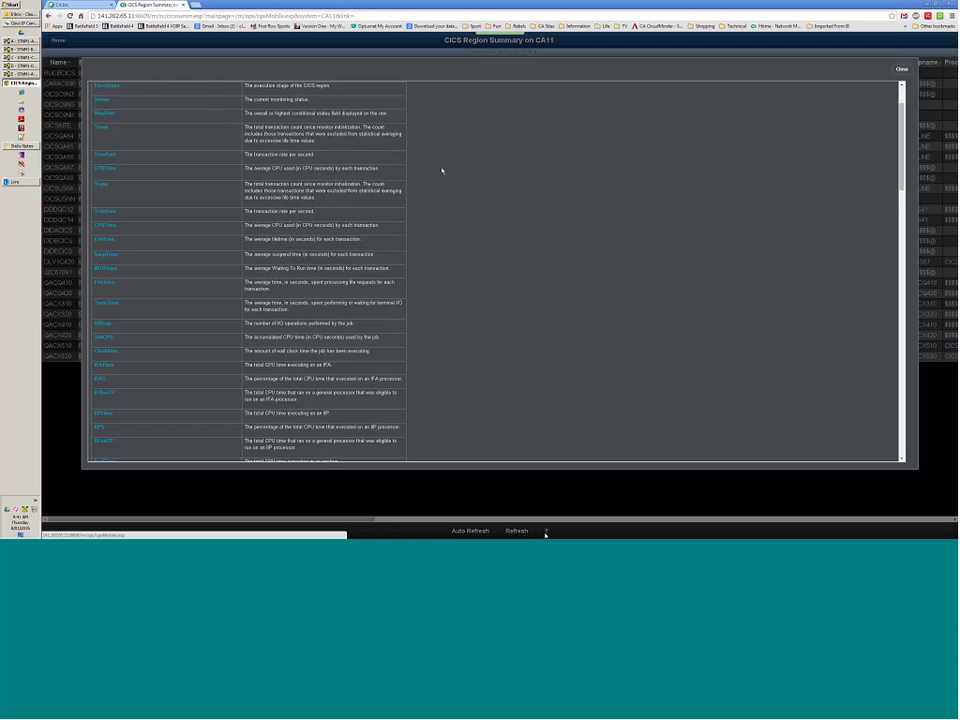
{"action": "scroll", "coordinate": [442, 173], "scroll_direction": "down", "scroll_amount": 4}
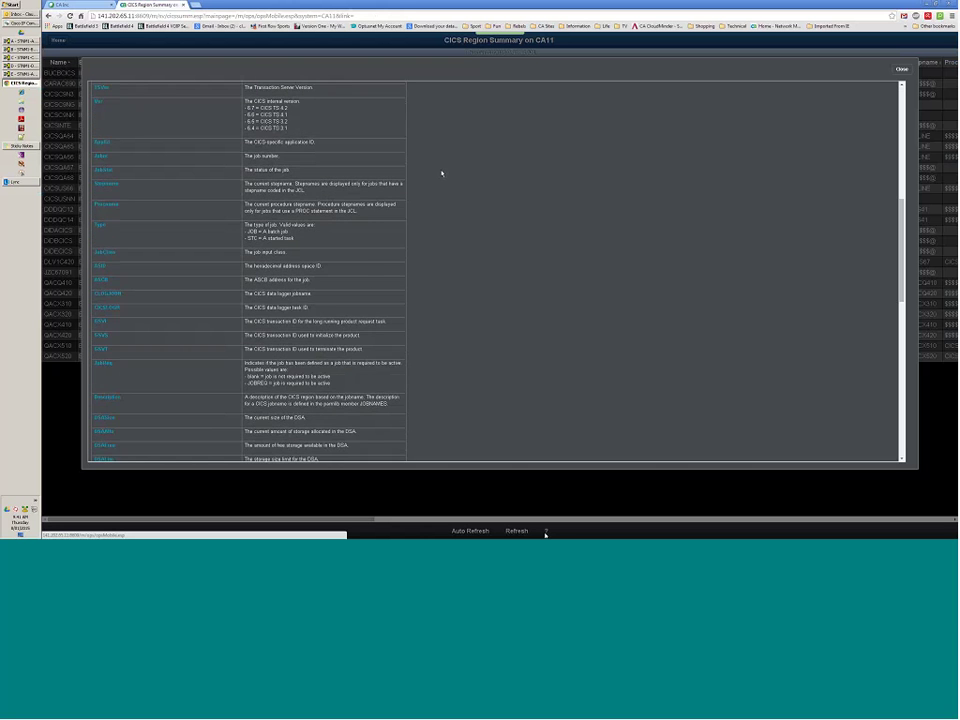
{"action": "scroll", "coordinate": [442, 173], "scroll_direction": "up", "scroll_amount": 5}
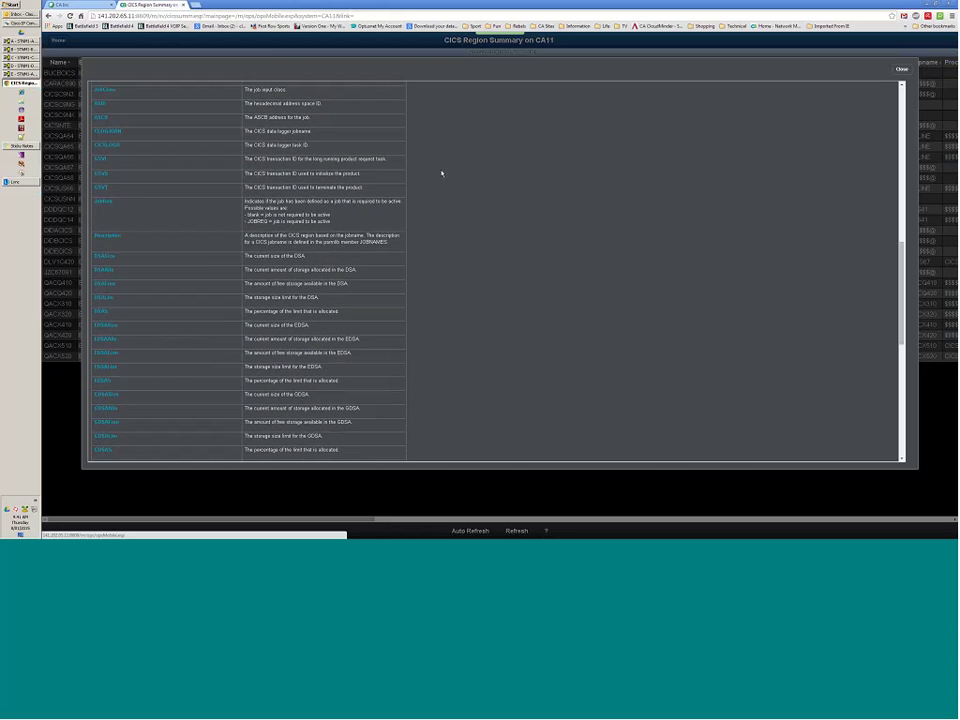
{"action": "scroll", "coordinate": [442, 173], "scroll_direction": "up", "scroll_amount": 6}
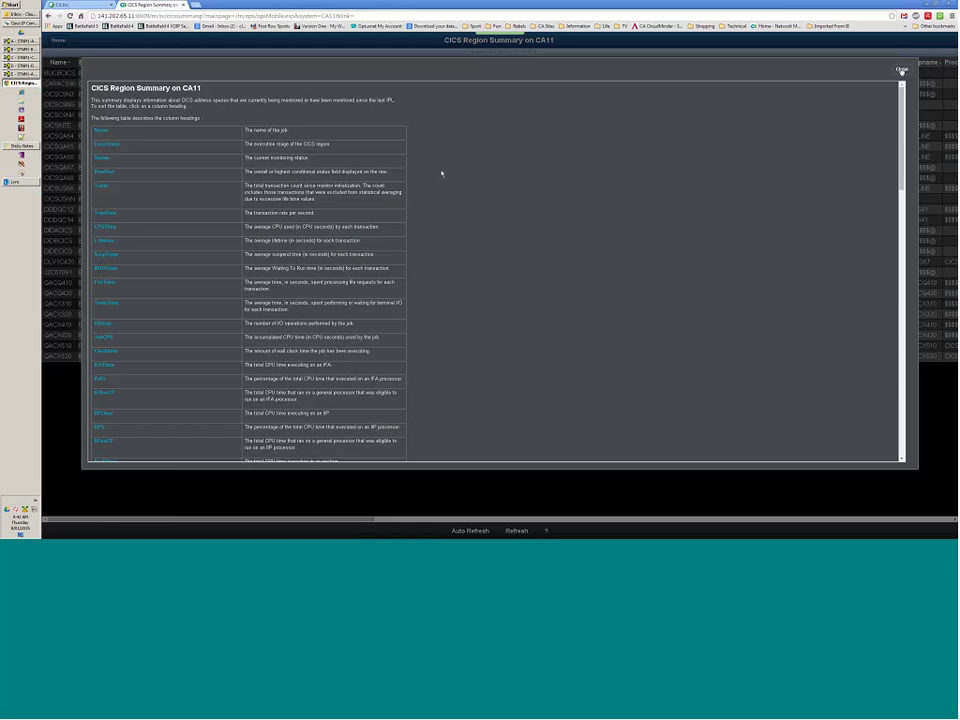
{"action": "left_click", "coordinate": [901, 70]}
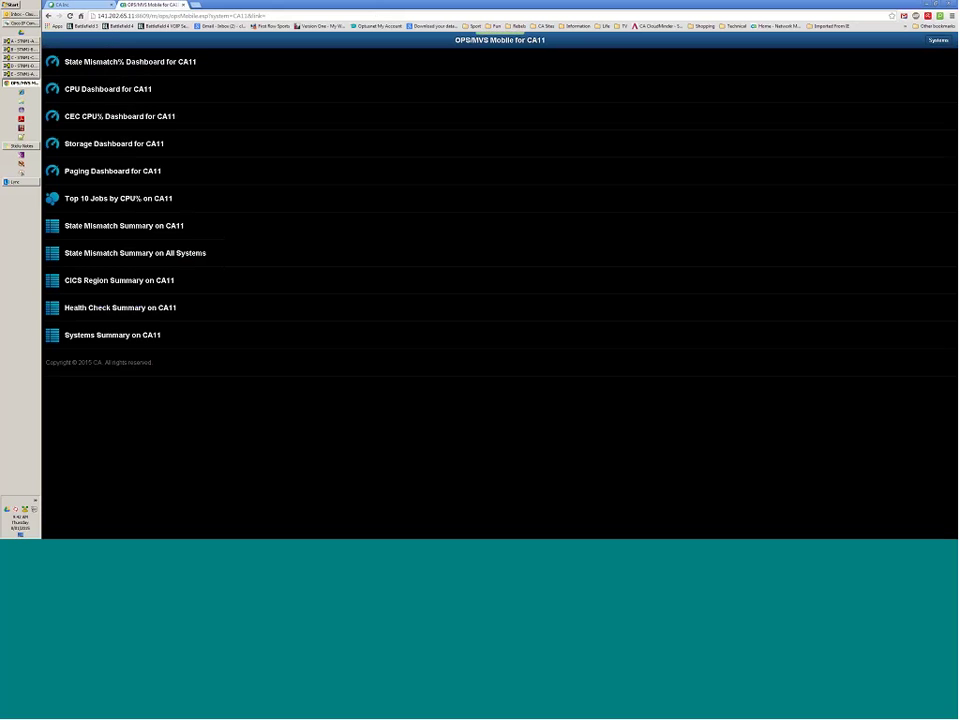
Review the CA11 Health Check Summary table and its help, then return to the home menu.
{"action": "left_click", "coordinate": [131, 312]}
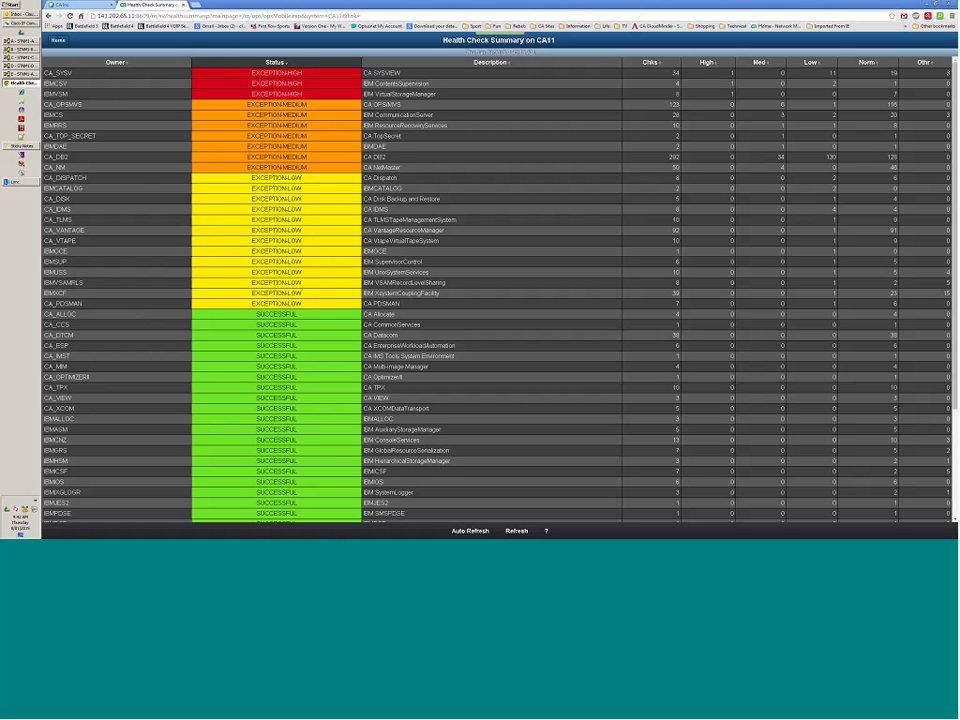
{"action": "scroll", "coordinate": [140, 182], "scroll_direction": "down", "scroll_amount": 1}
{"action": "scroll", "coordinate": [190, 398], "scroll_direction": "down", "scroll_amount": 3}
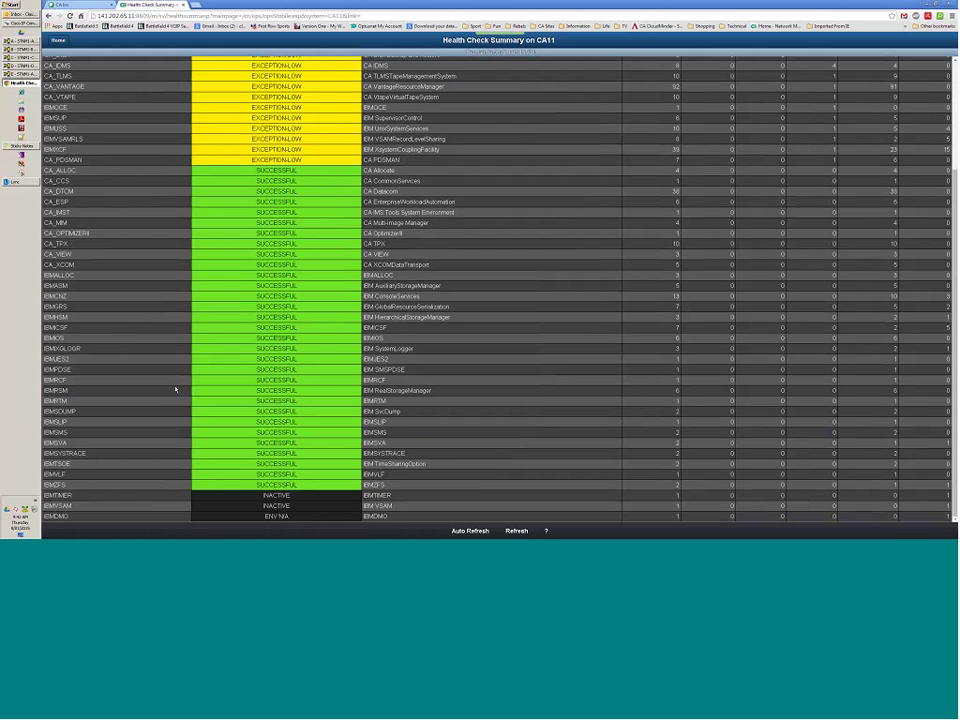
{"action": "scroll", "coordinate": [165, 350], "scroll_direction": "up", "scroll_amount": 3}
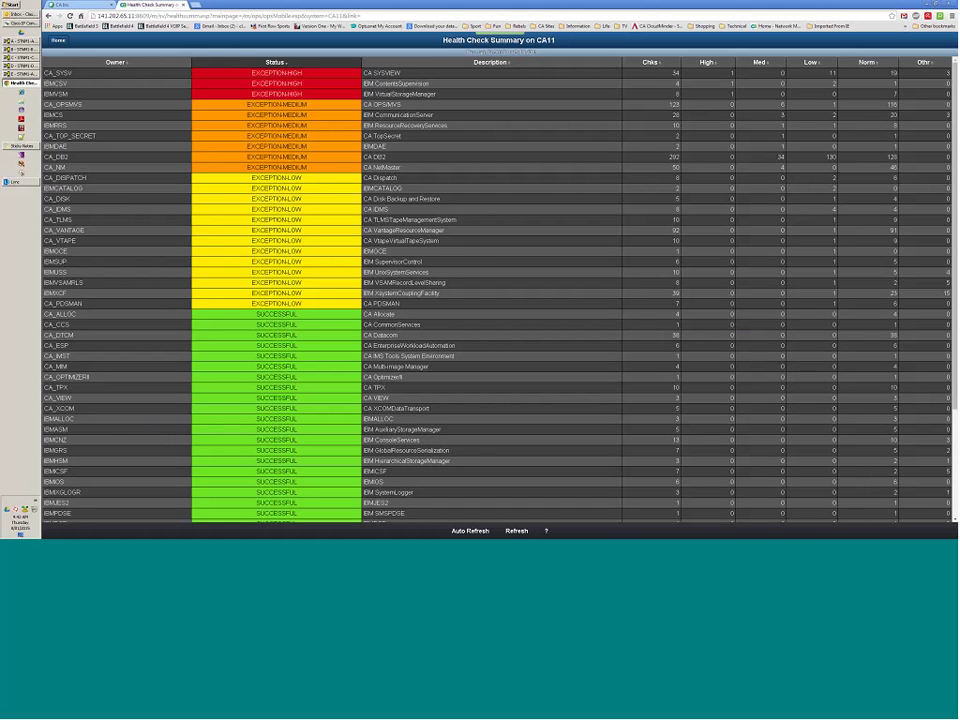
{"action": "left_click", "coordinate": [418, 493]}
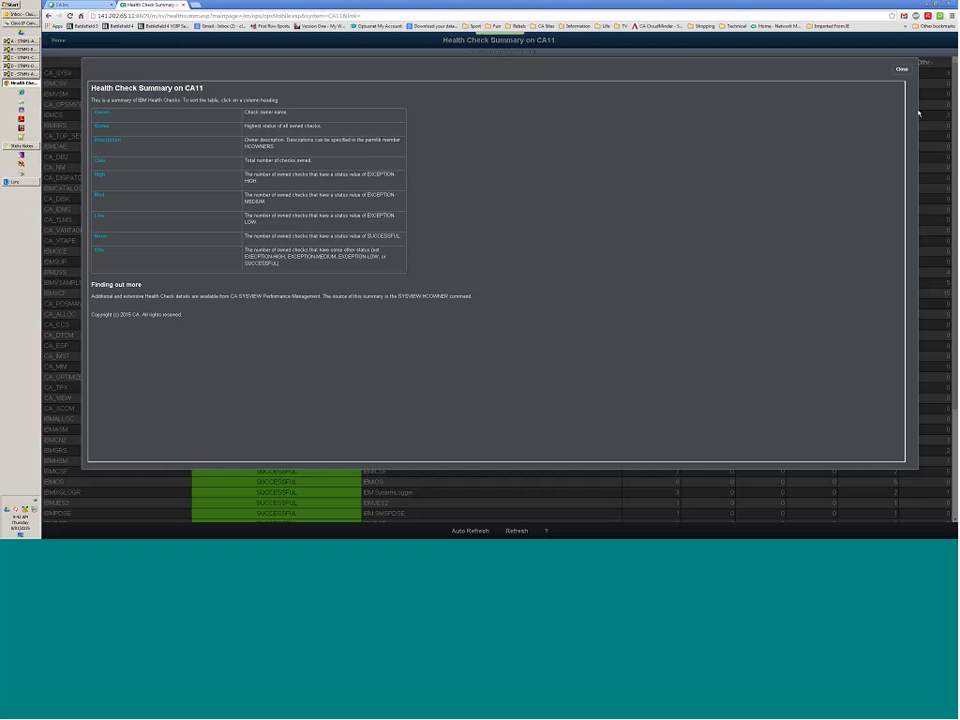
{"action": "left_click", "coordinate": [902, 70]}
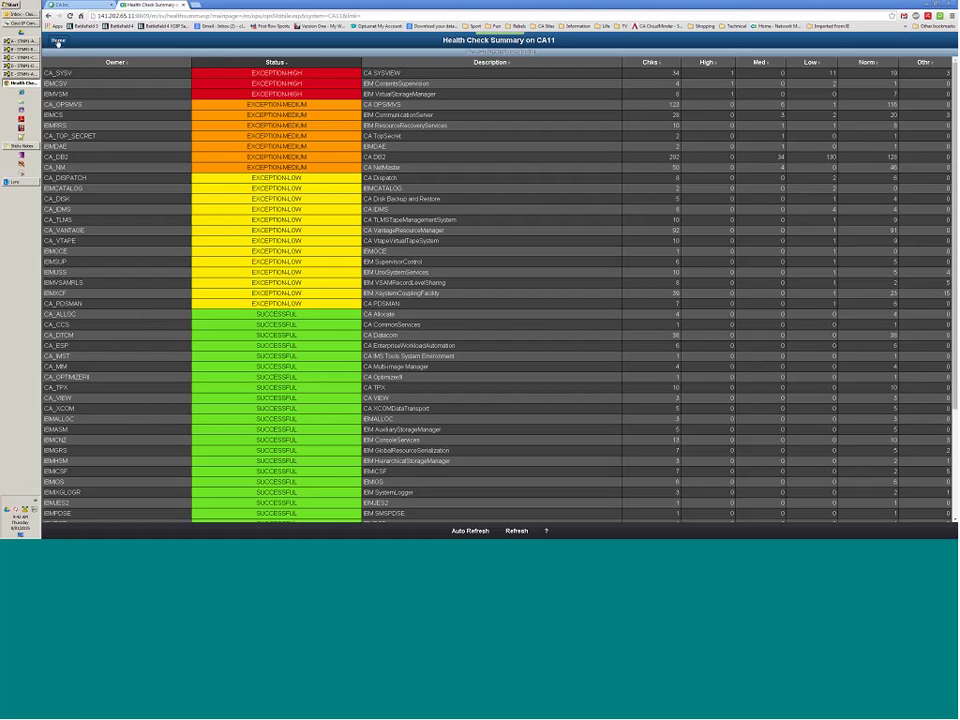
{"action": "left_click", "coordinate": [57, 41]}
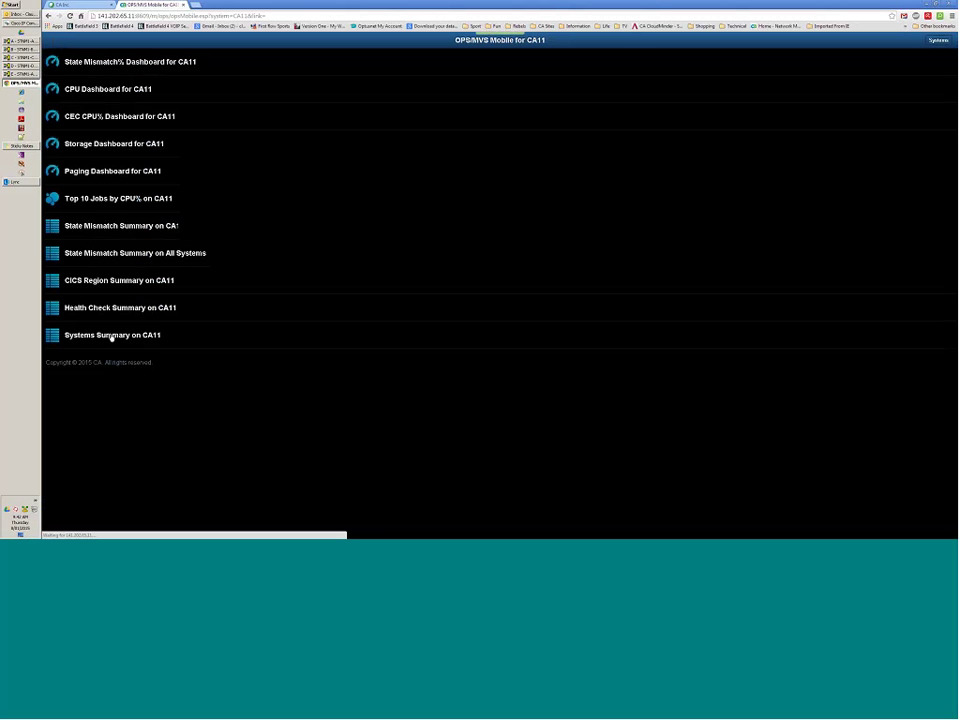
View the CA11 Systems Summary, then close the OPS/MVS Mobile browser tab.
{"action": "left_click", "coordinate": [93, 345]}
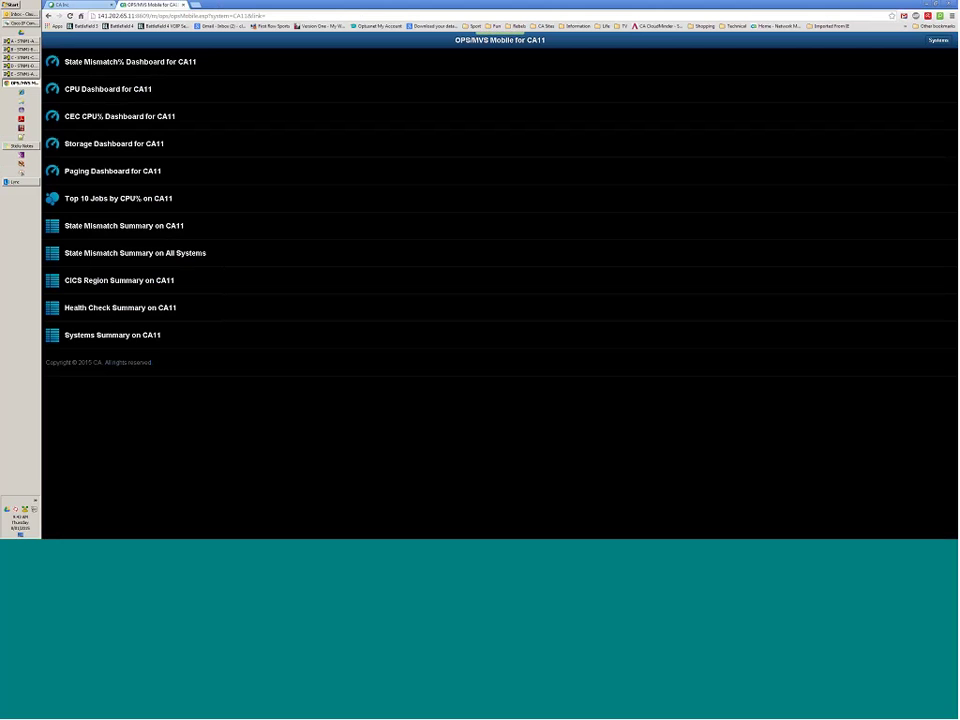
{"action": "key", "text": "ctrl+w"}
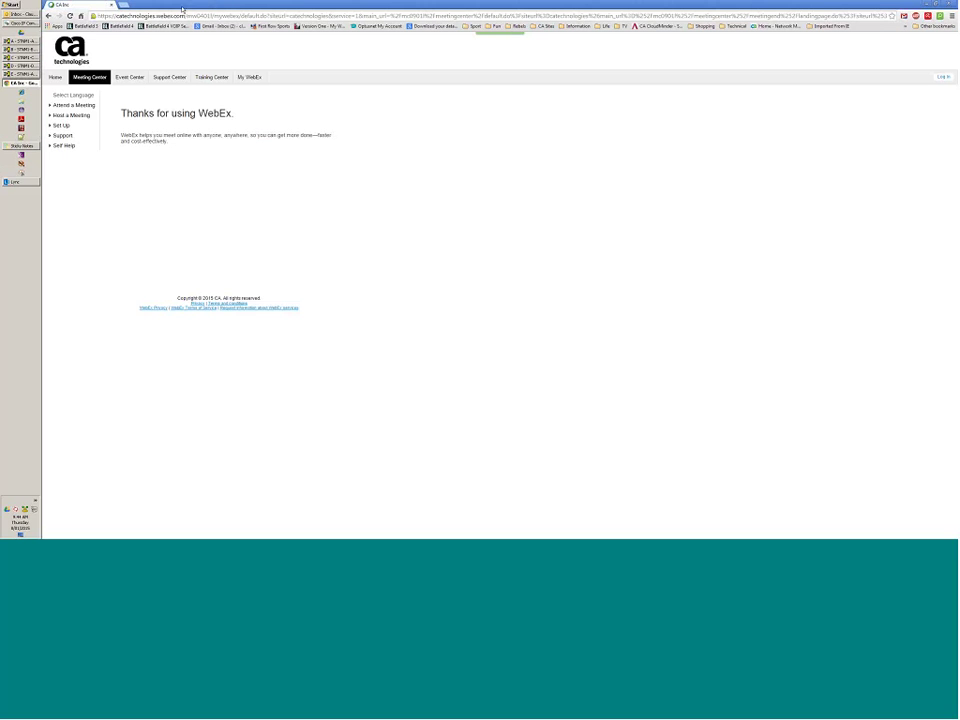
Minimize the browser and switch to the OPS/MVS Command and Function Reference PDF in Adobe Reader.
{"action": "left_click", "coordinate": [928, 5]}
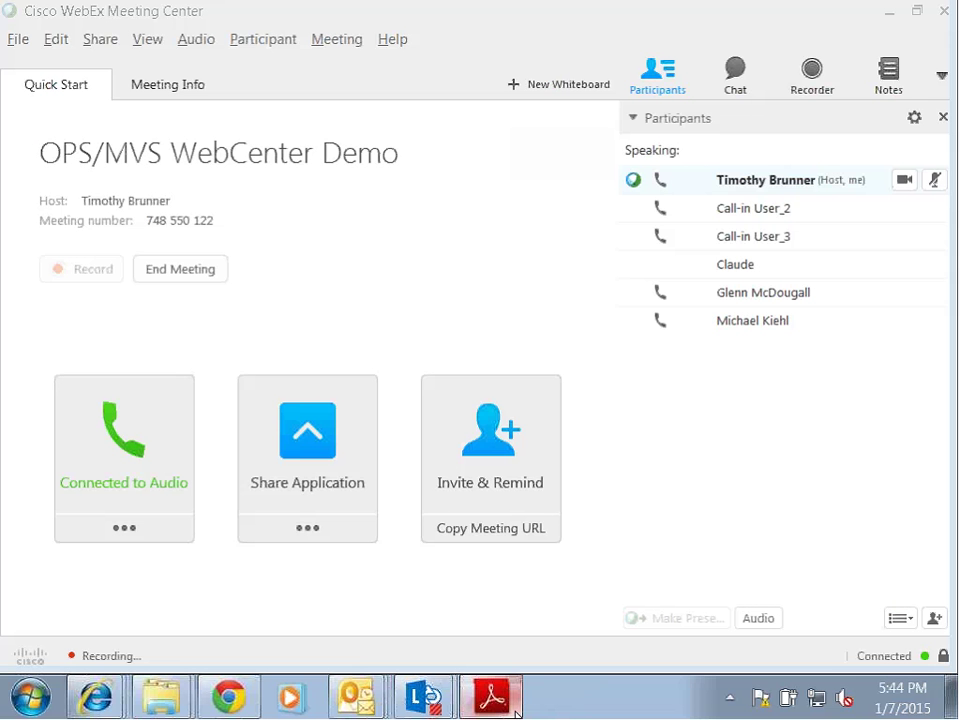
{"action": "left_click", "coordinate": [513, 710]}
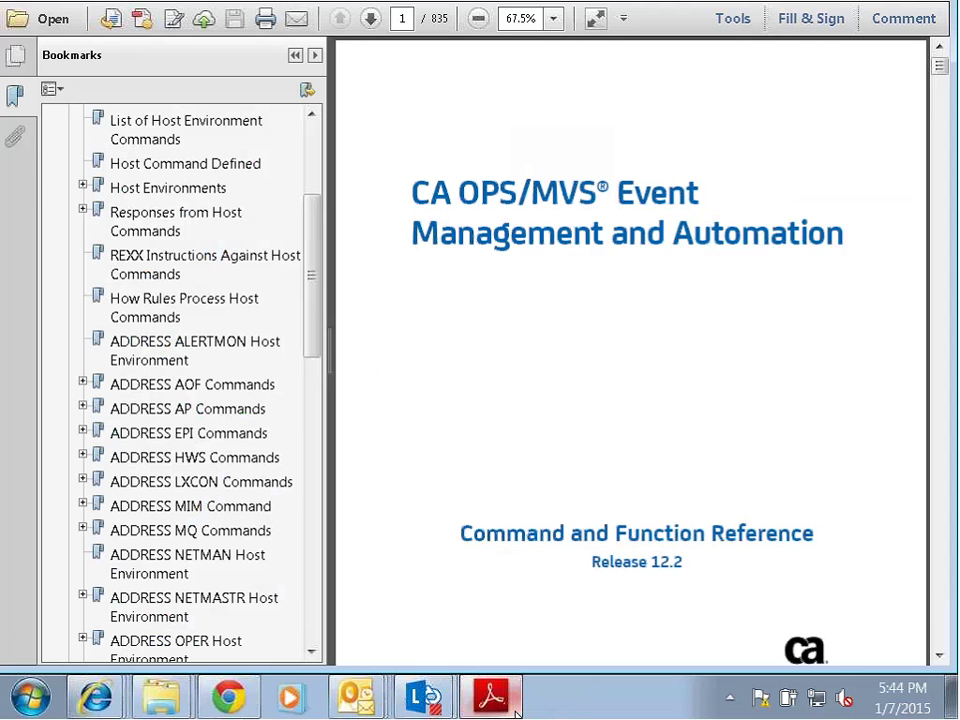
Jump to the ADDRESS ALERTMON Host Environment bookmark on page 41, enlarging the reader window.
{"action": "scroll", "coordinate": [297, 298], "scroll_direction": "up", "scroll_amount": 2}
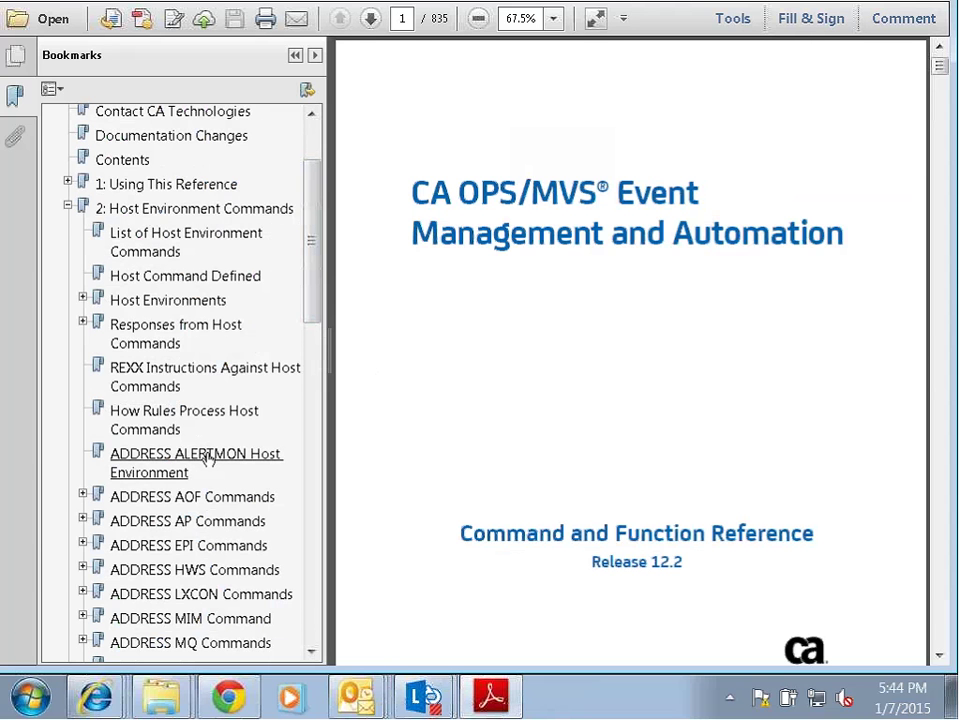
{"action": "left_click", "coordinate": [208, 459]}
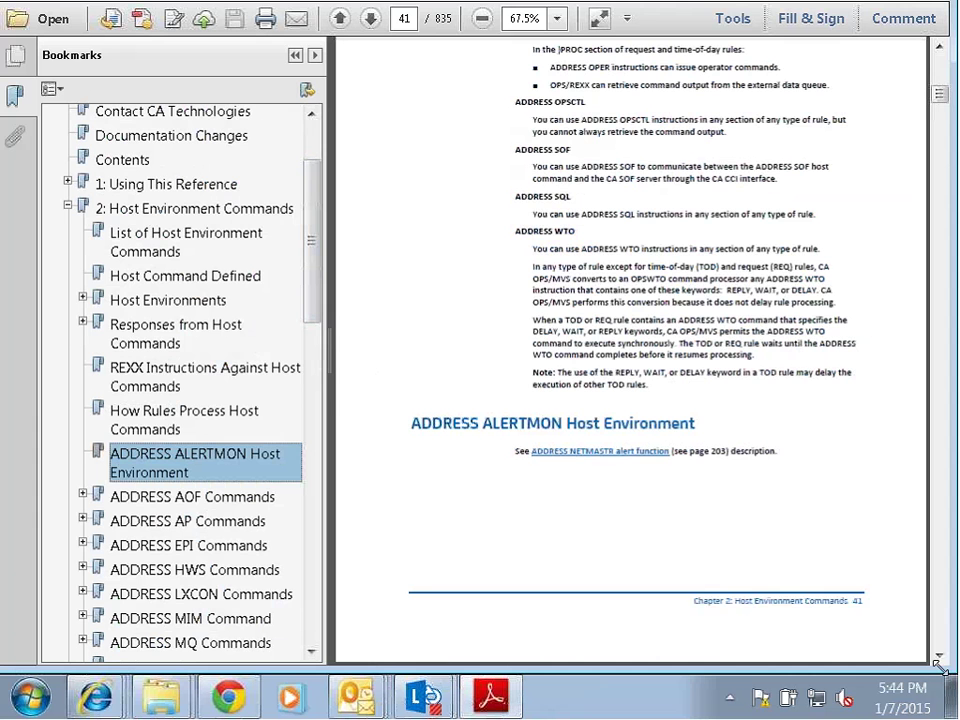
{"action": "left_click_drag", "start_coordinate": [940, 660], "coordinate": [948, 672]}
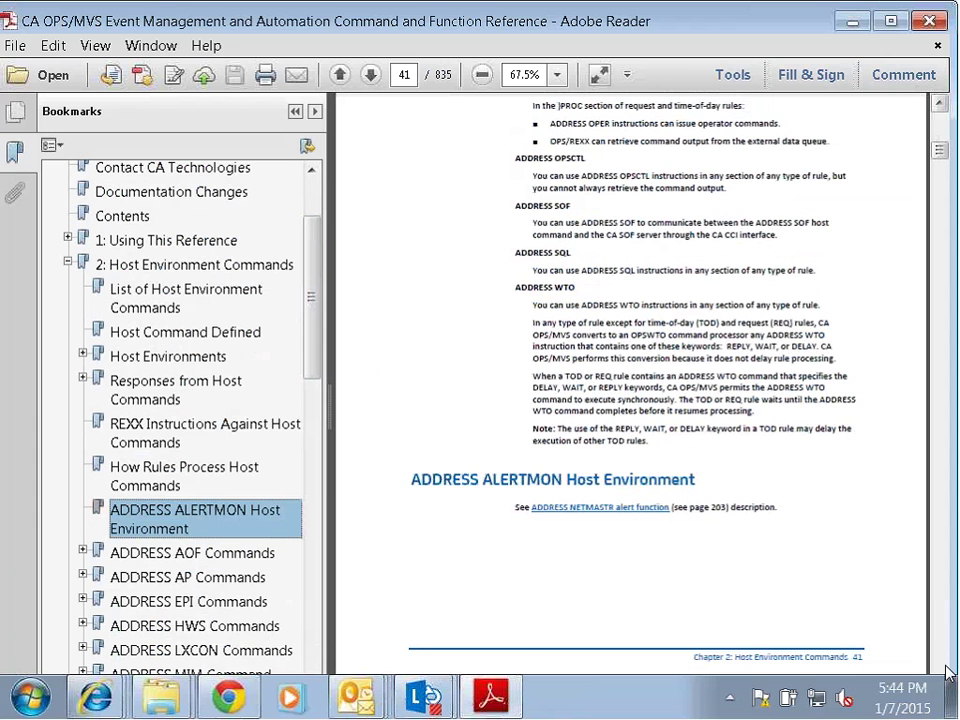
{"action": "left_click_drag", "start_coordinate": [943, 151], "coordinate": [944, 144]}
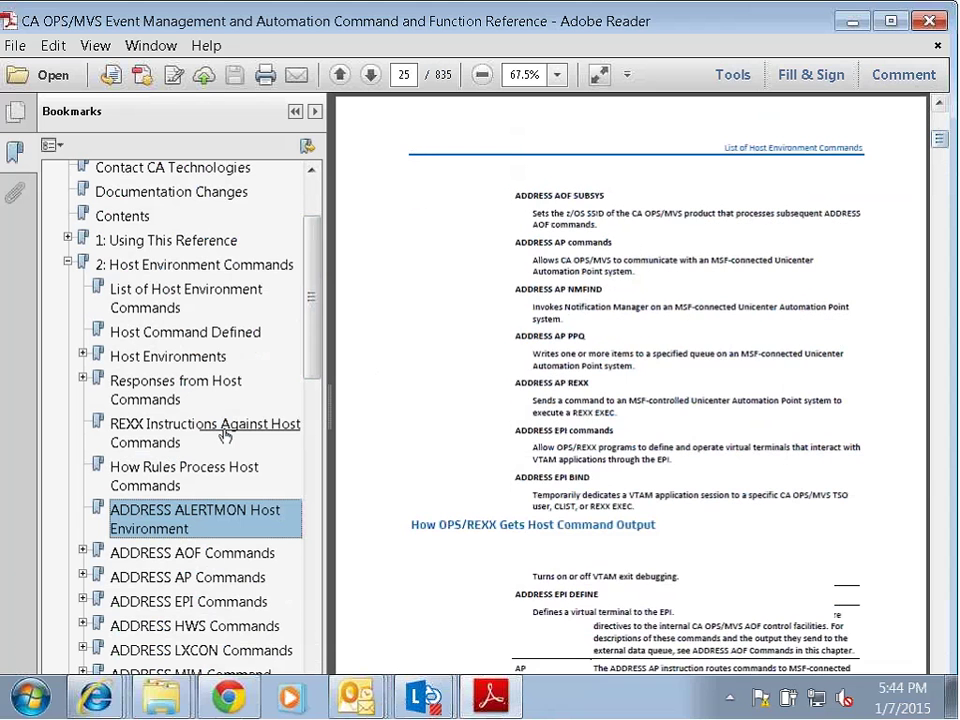
{"action": "left_click", "coordinate": [202, 530]}
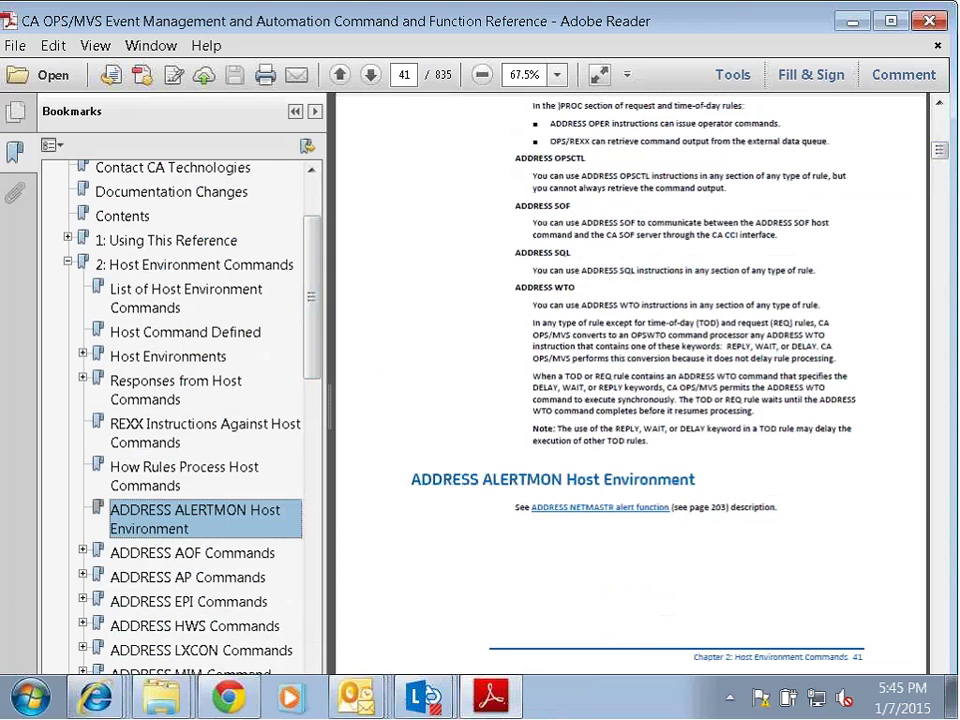
Follow the ADDRESS NETMASTR cross-reference and scroll to the Create and Work with Alerts page 203.
{"action": "left_click", "coordinate": [601, 507]}
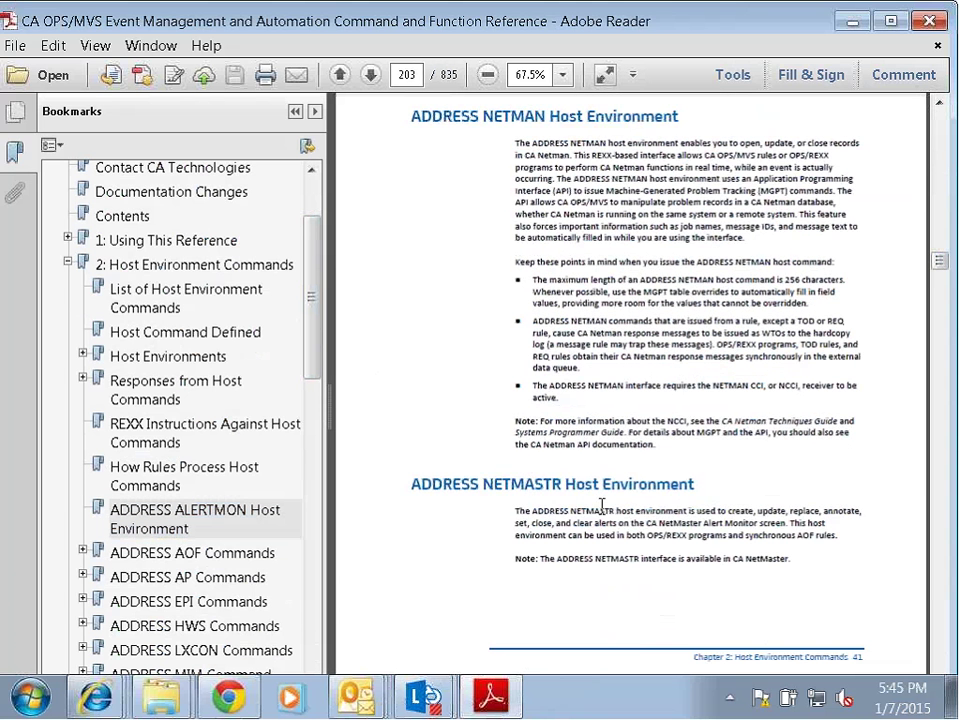
{"action": "mouse_move", "coordinate": [942, 261]}
{"action": "left_mouse_down"}
{"action": "mouse_move", "coordinate": [949, 287]}
{"action": "mouse_move", "coordinate": [948, 270]}
{"action": "left_mouse_up"}
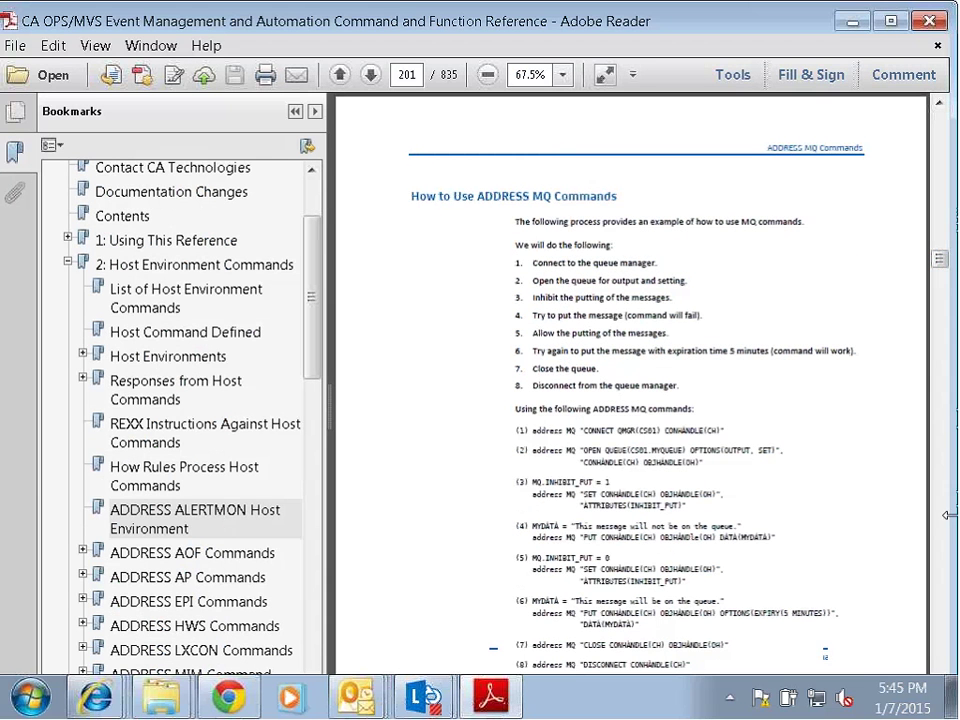
{"action": "scroll", "coordinate": [948, 515], "scroll_direction": "down", "scroll_amount": 3}
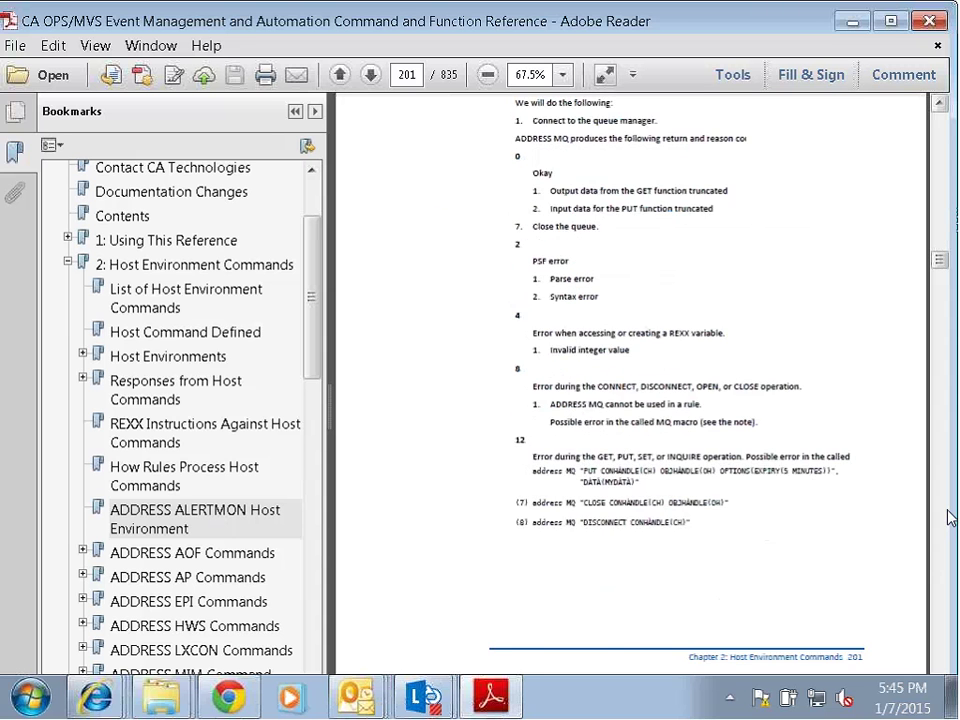
{"action": "scroll", "coordinate": [950, 516], "scroll_direction": "down", "scroll_amount": 5}
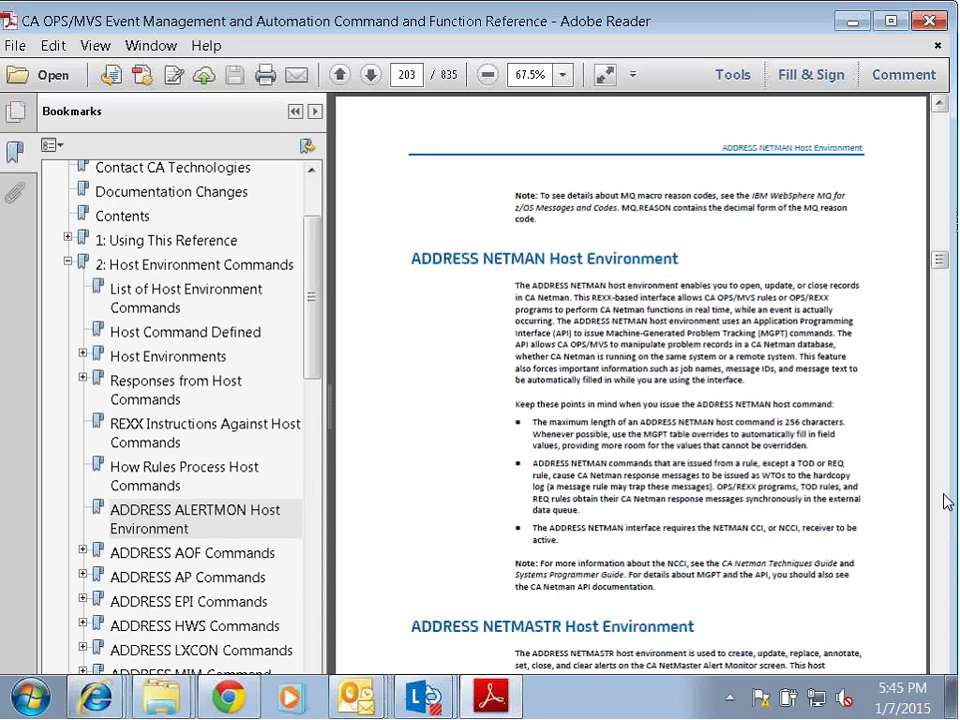
{"action": "scroll", "coordinate": [948, 540], "scroll_direction": "down", "scroll_amount": 3}
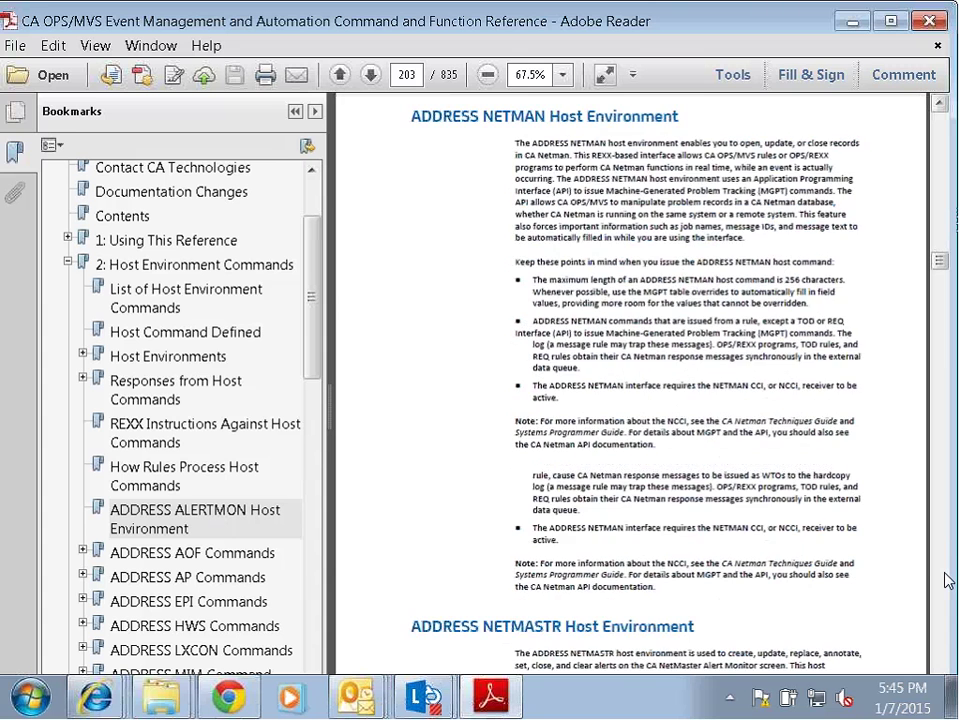
{"action": "scroll", "coordinate": [948, 580], "scroll_direction": "down", "scroll_amount": 10}
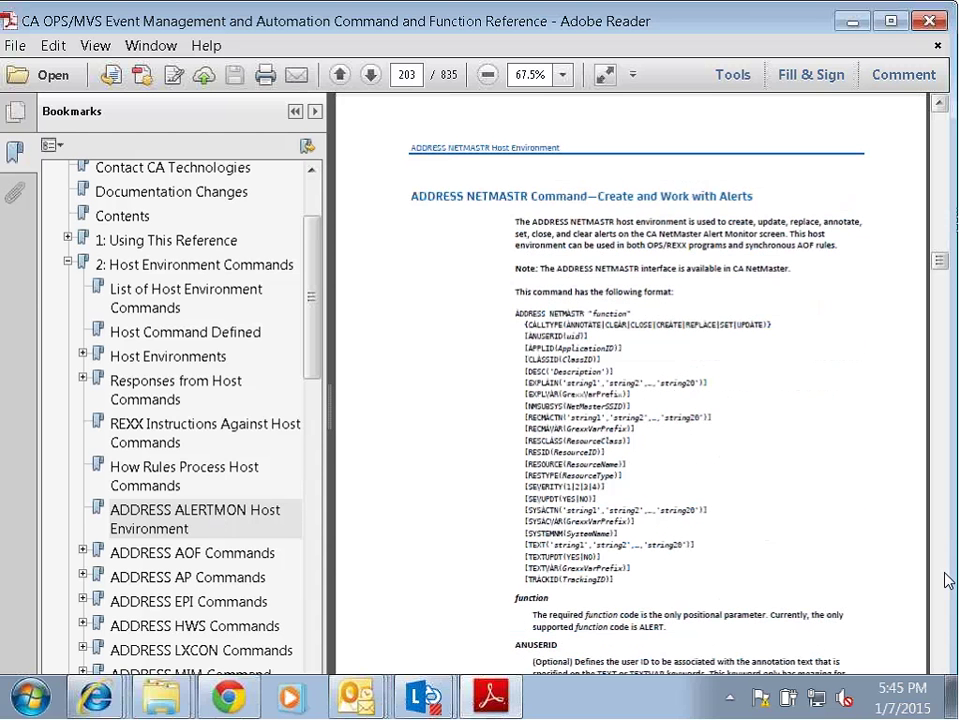